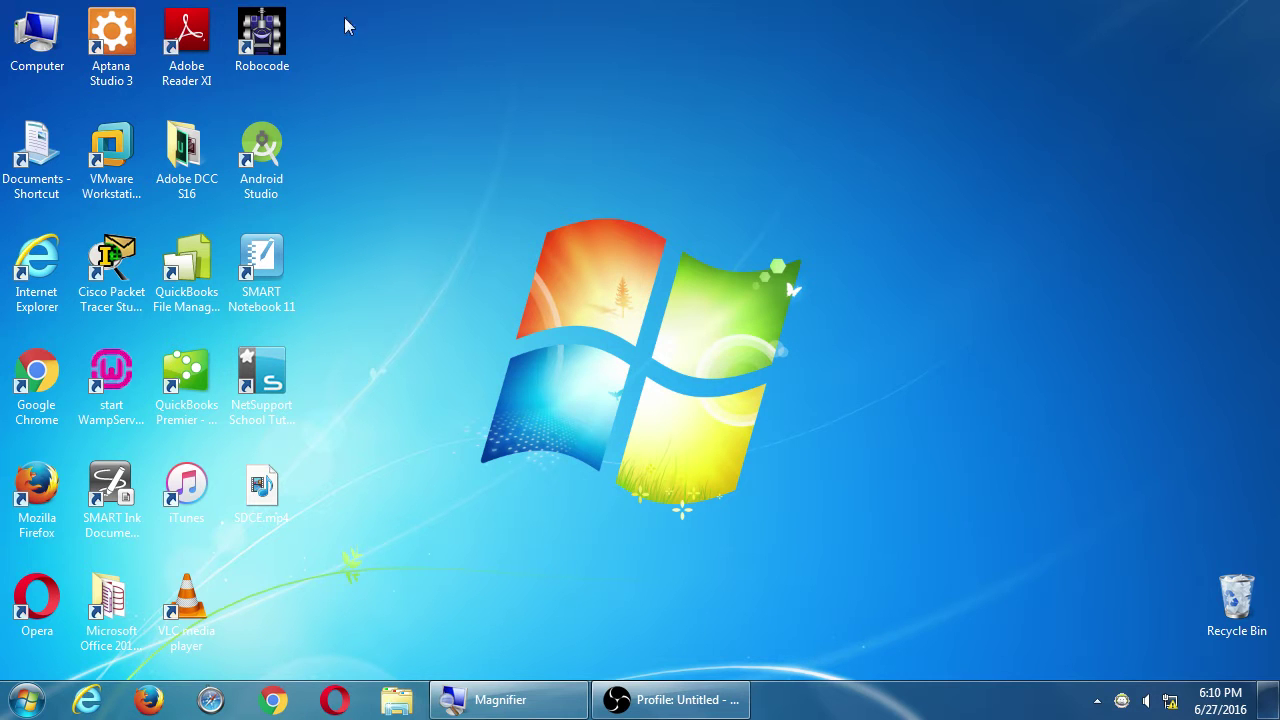
Step: Open the WordPress I course folder on the classroom data (Z:) network drive
double_click(32, 48)
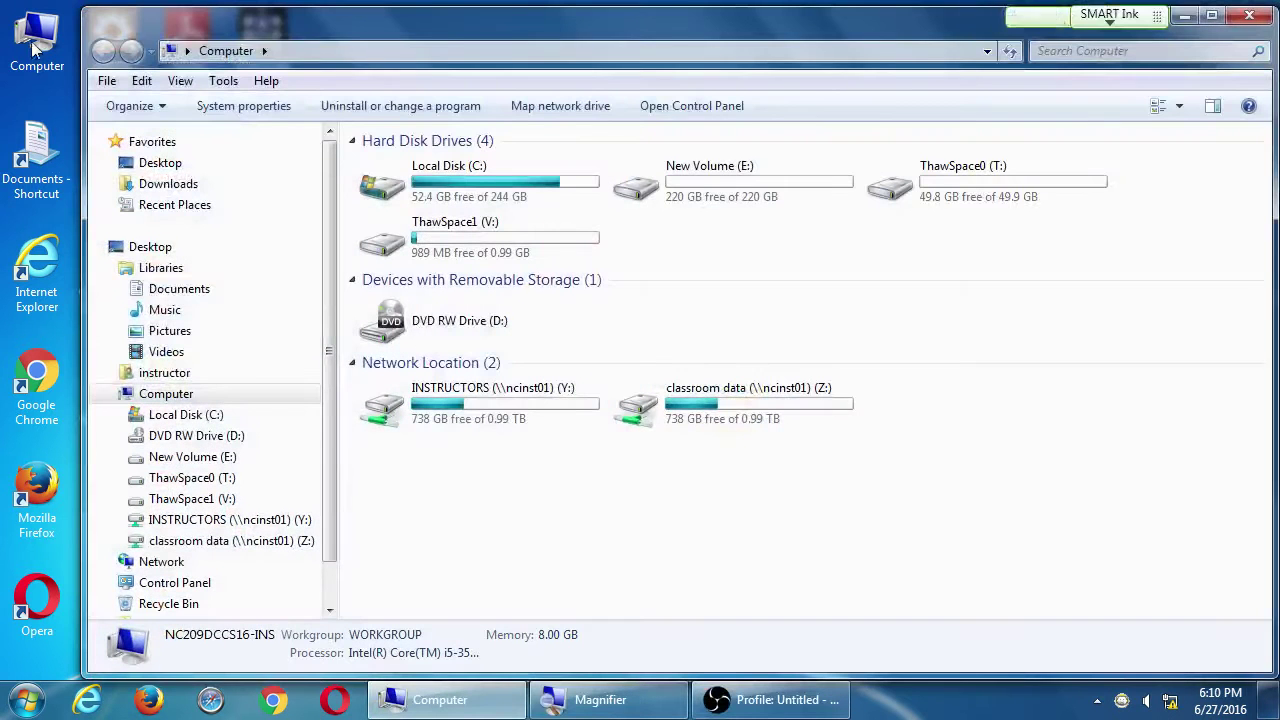
left_click(700, 417)
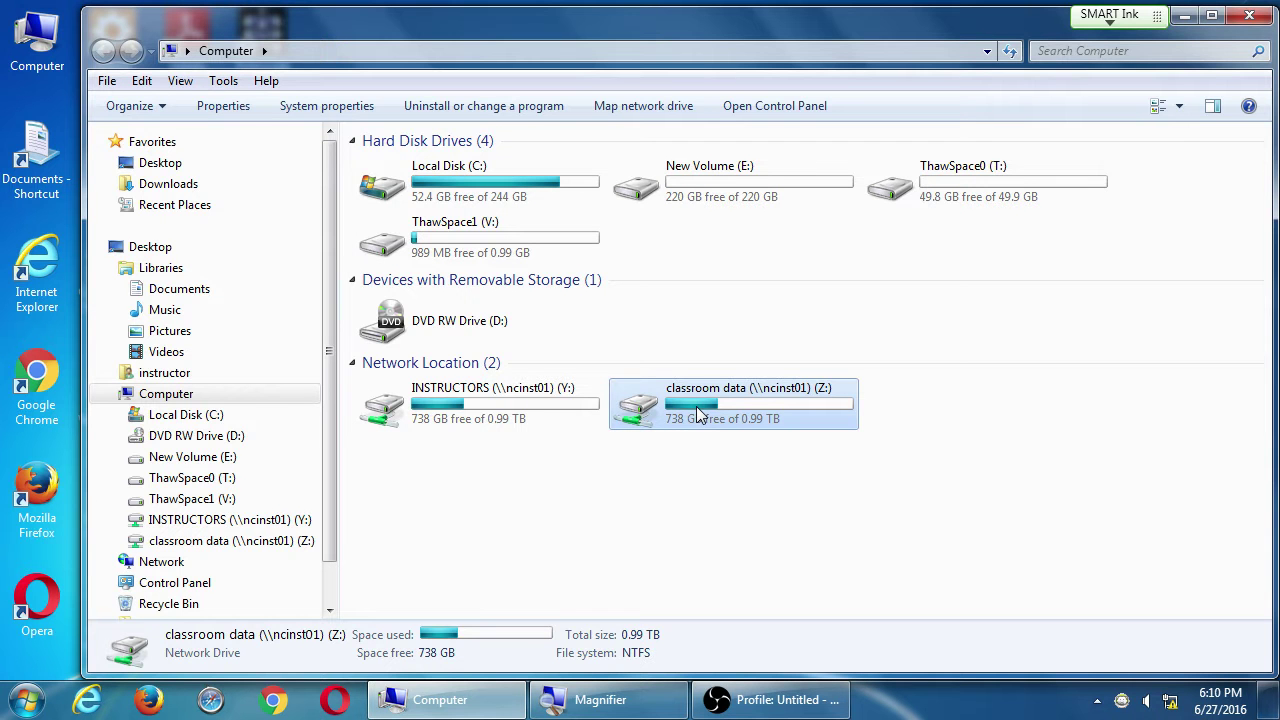
double_click(698, 416)
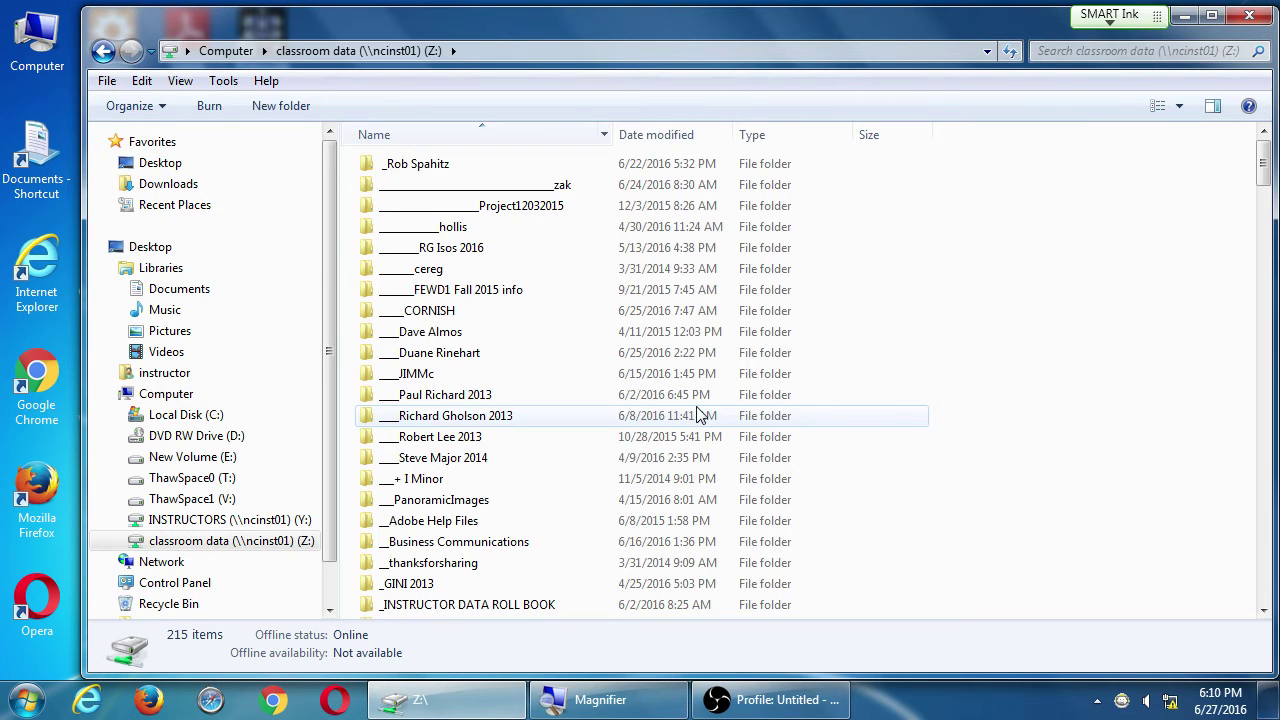
key("c")
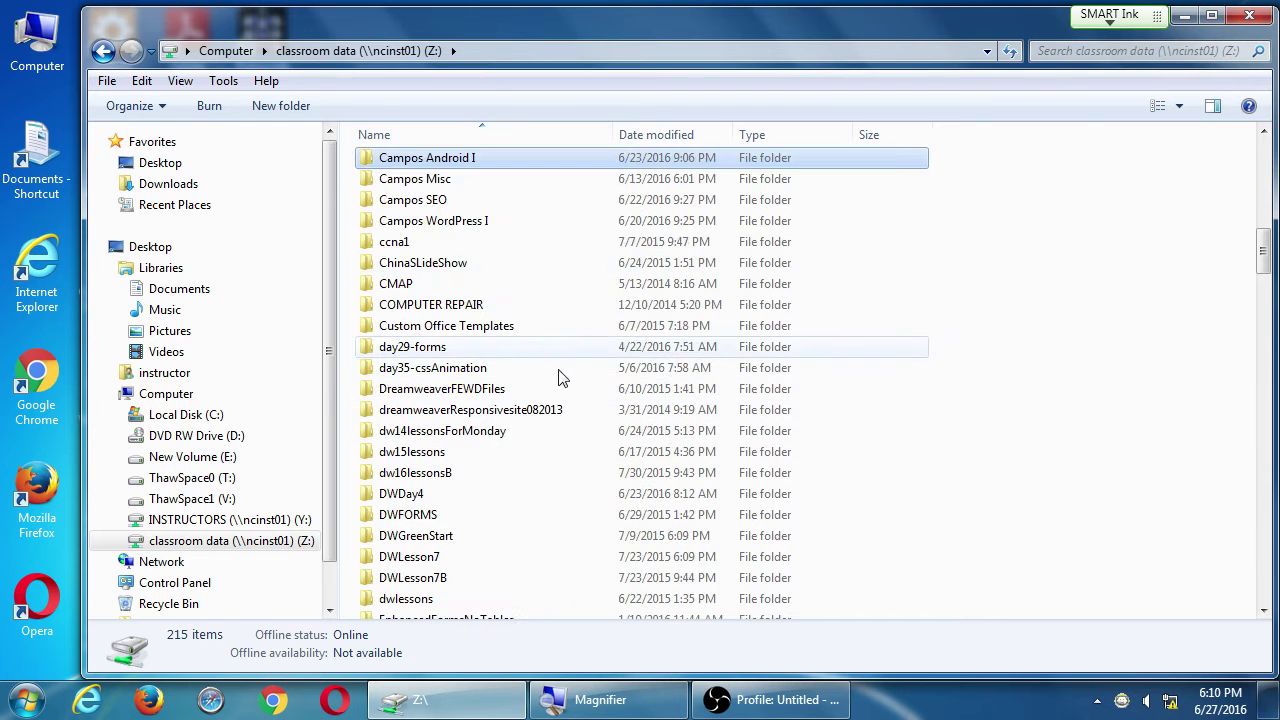
double_click(460, 221)
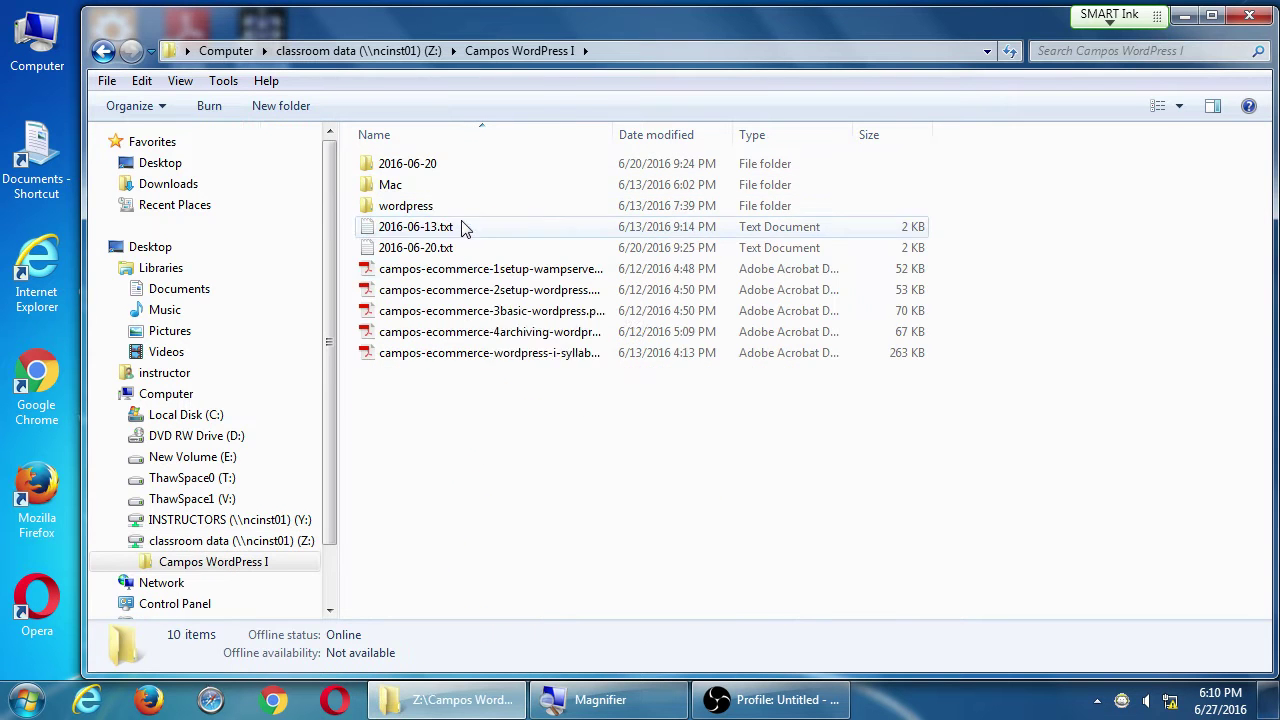
Step: Widen the Name column to show full file names and copy the 4archiving-wordpress PDF to the desktop
left_click_drag(614, 135, 795, 135)
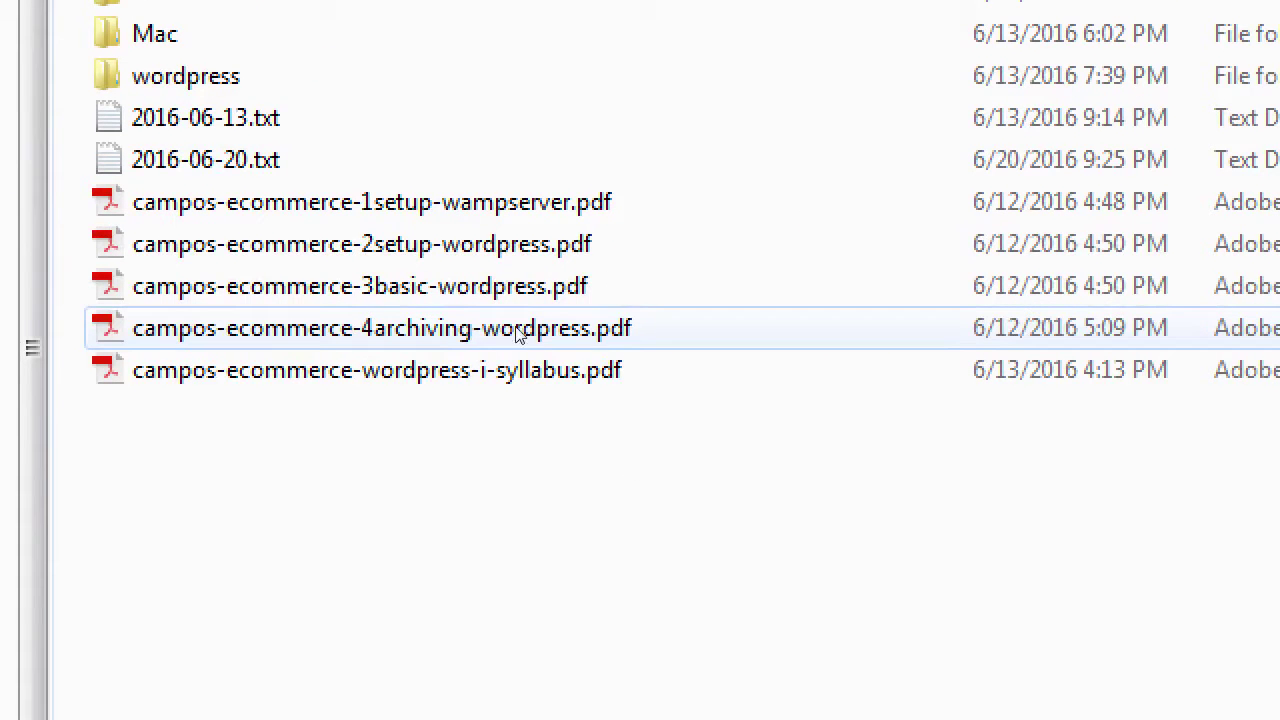
left_click(571, 332)
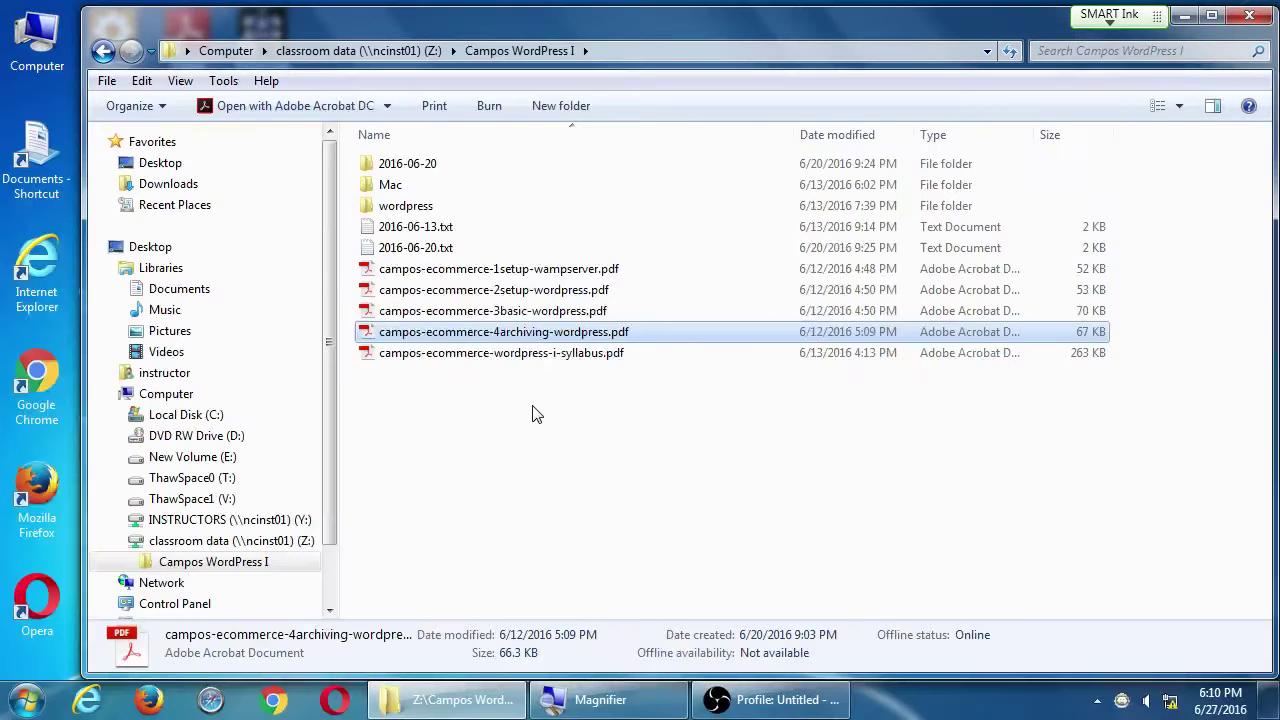
left_click_drag(78, 348, 370, 348)
left_click_drag(678, 340, 306, 574)
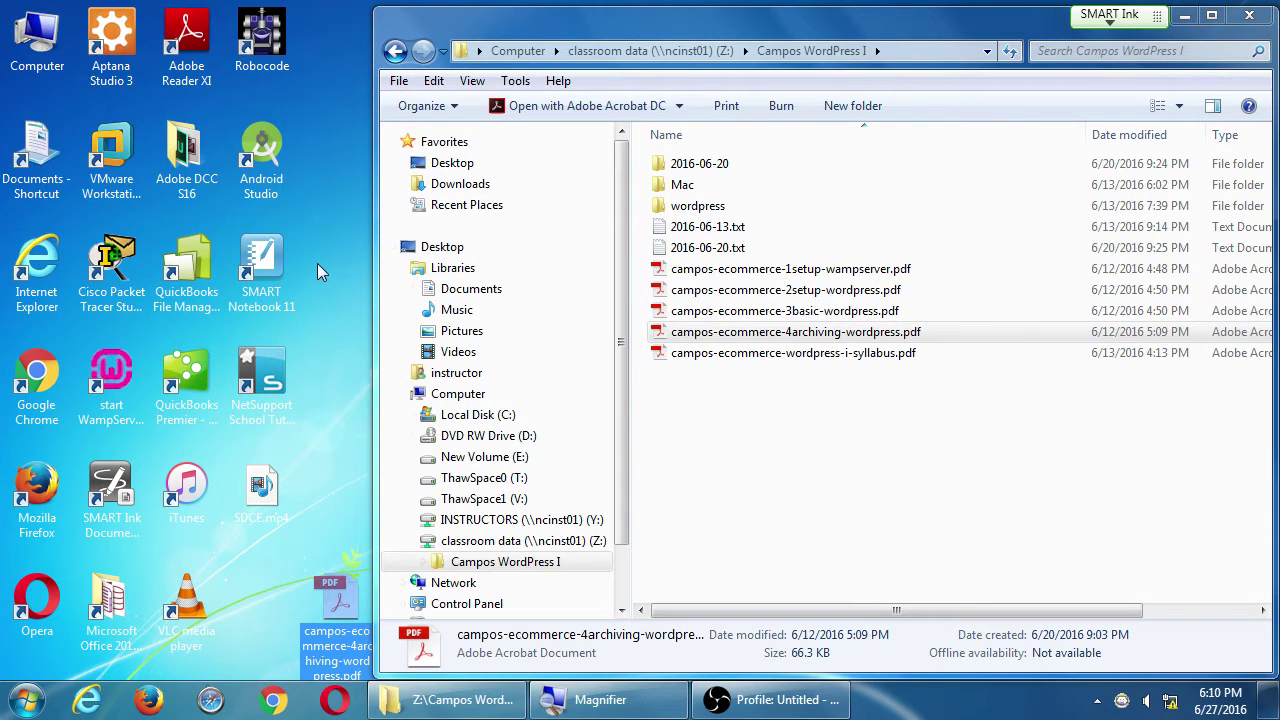
Step: Open the copied PDF maximized, dismissing the accessibility dialogs, and go through its instructions to the "Resurrect your site" section
key("Return")
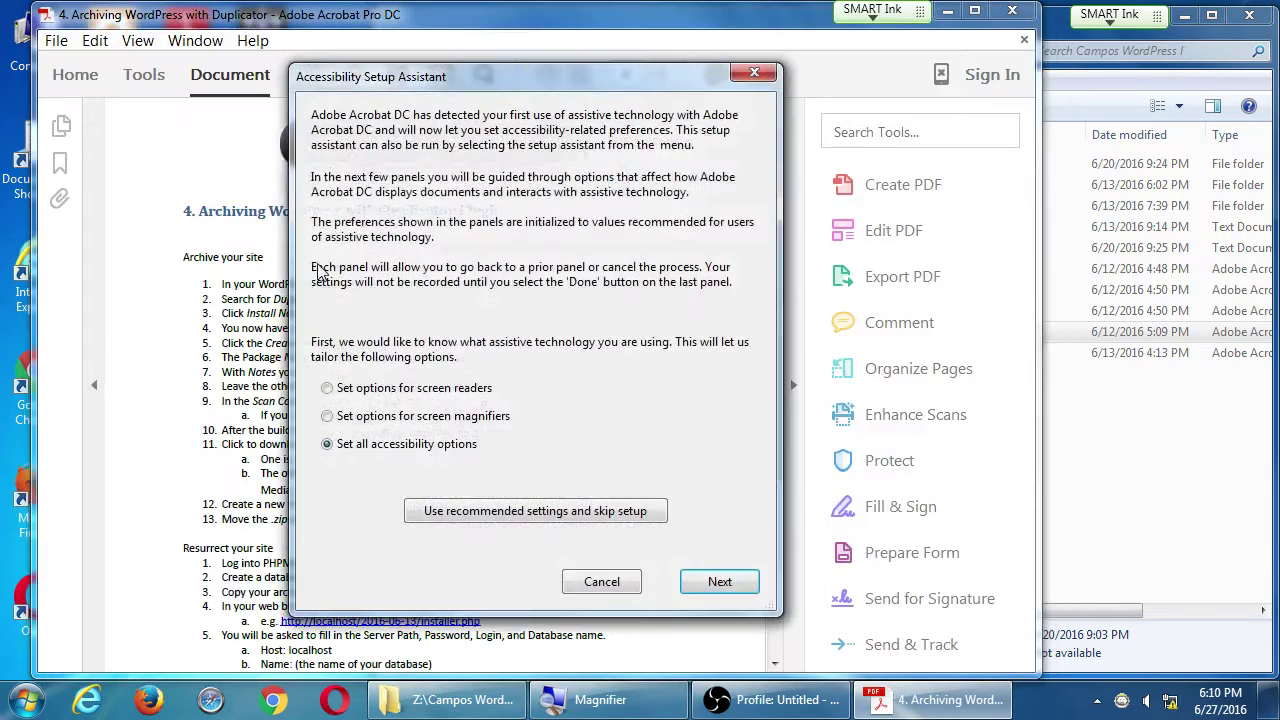
key("Escape")
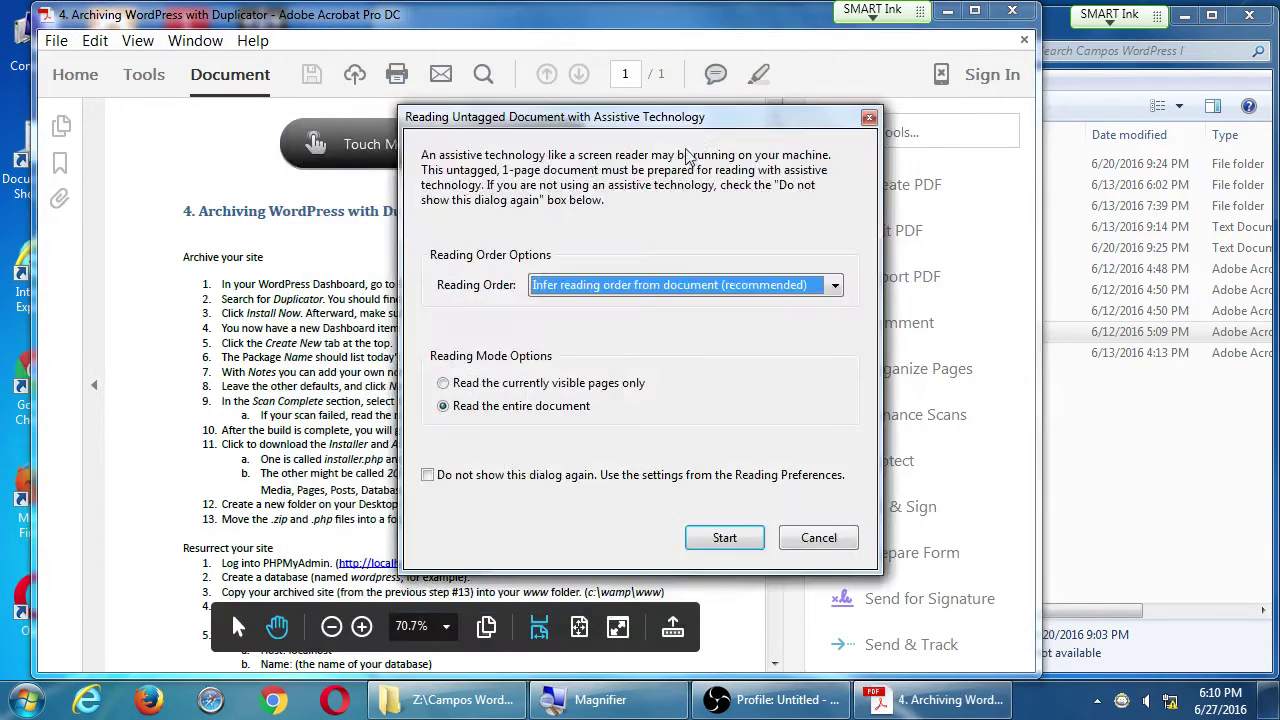
key("Escape")
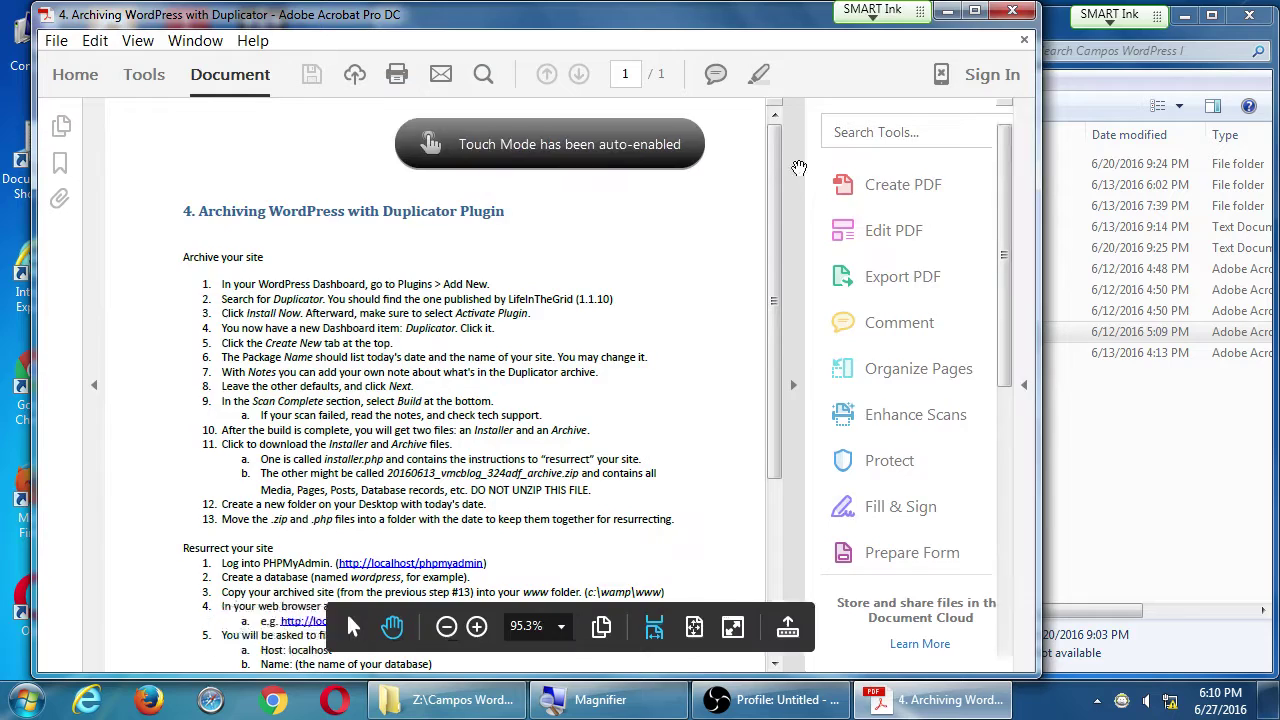
left_click(974, 13)
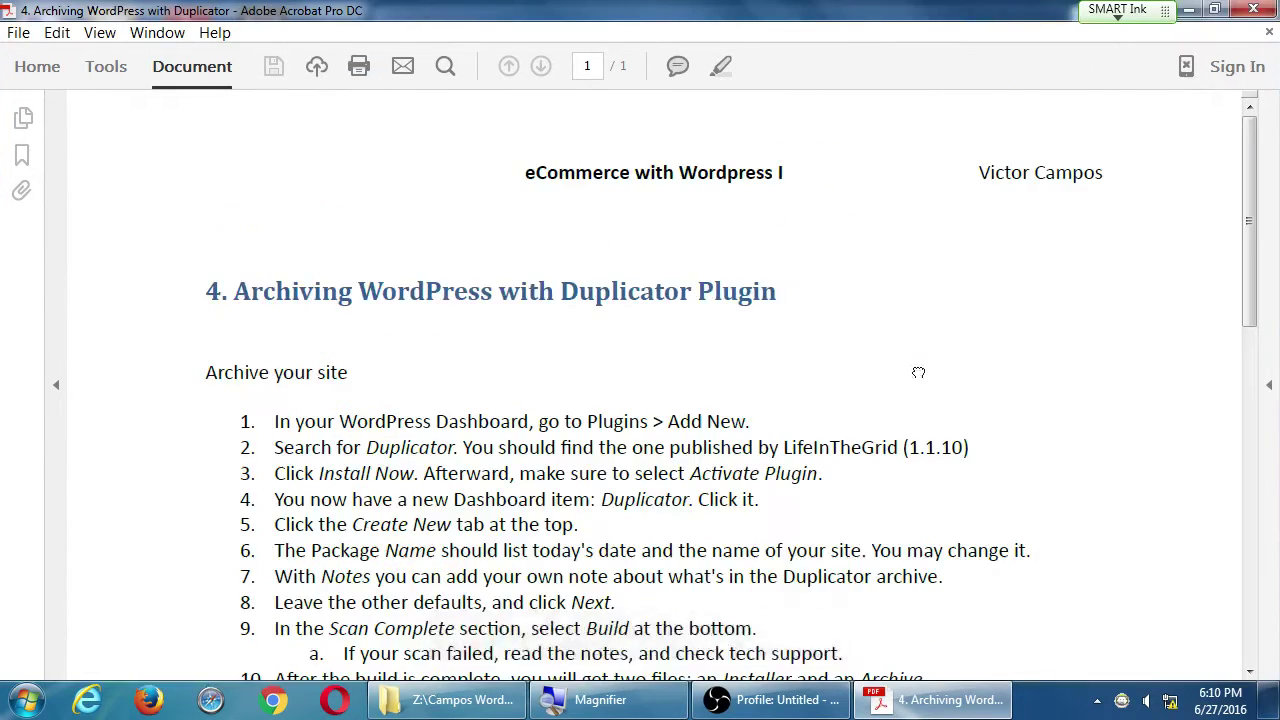
scroll(917, 369, "down", 2)
scroll(903, 386, "down", 2)
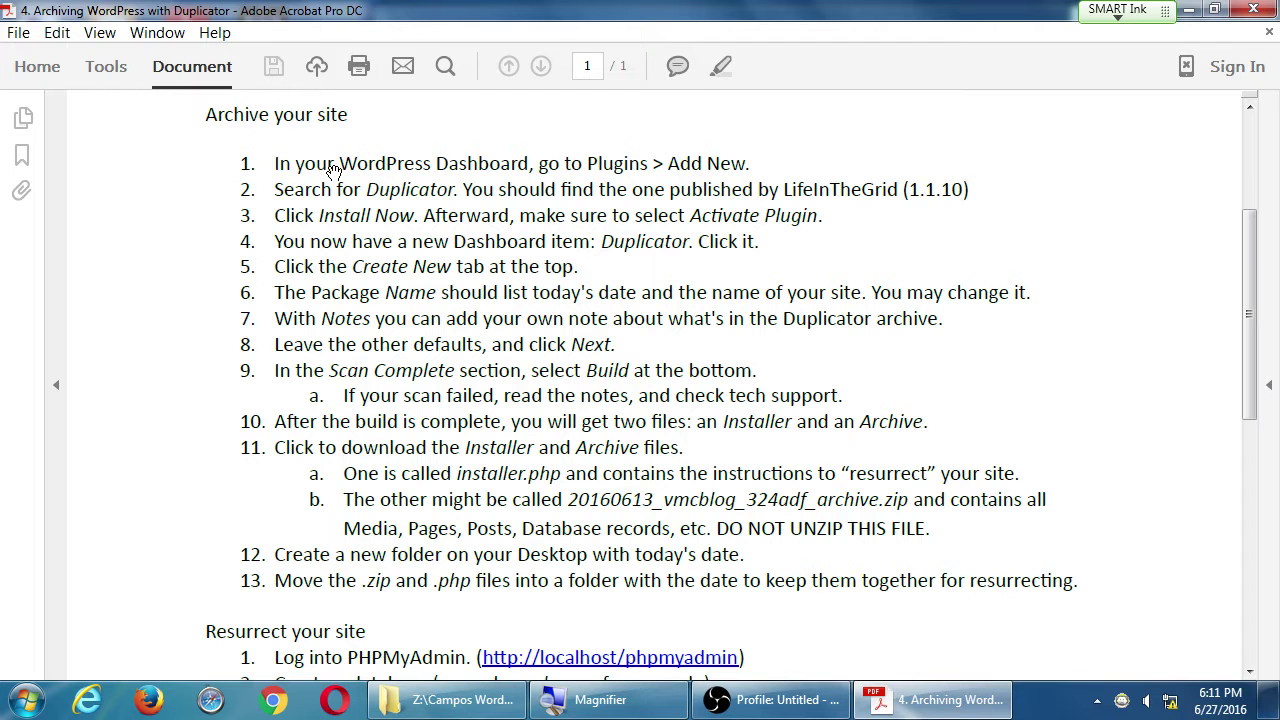
left_click_drag(946, 567, 945, 206)
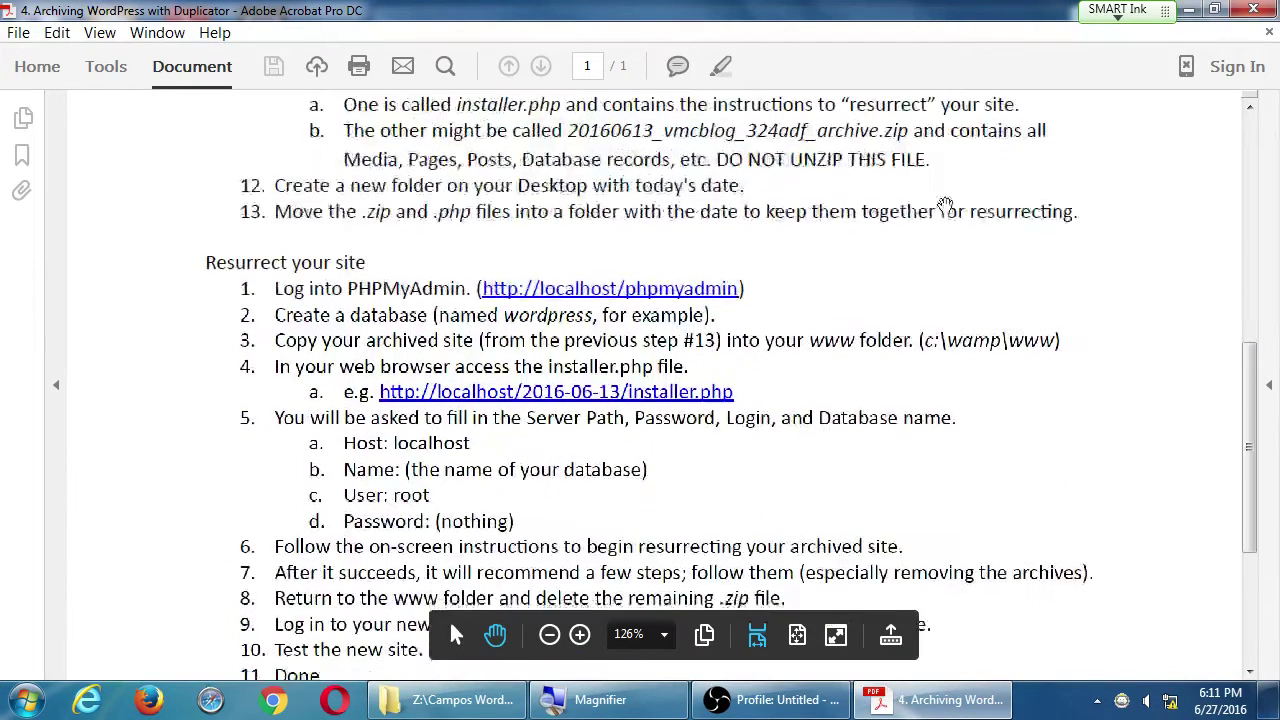
scroll(970, 260, "down", 3)
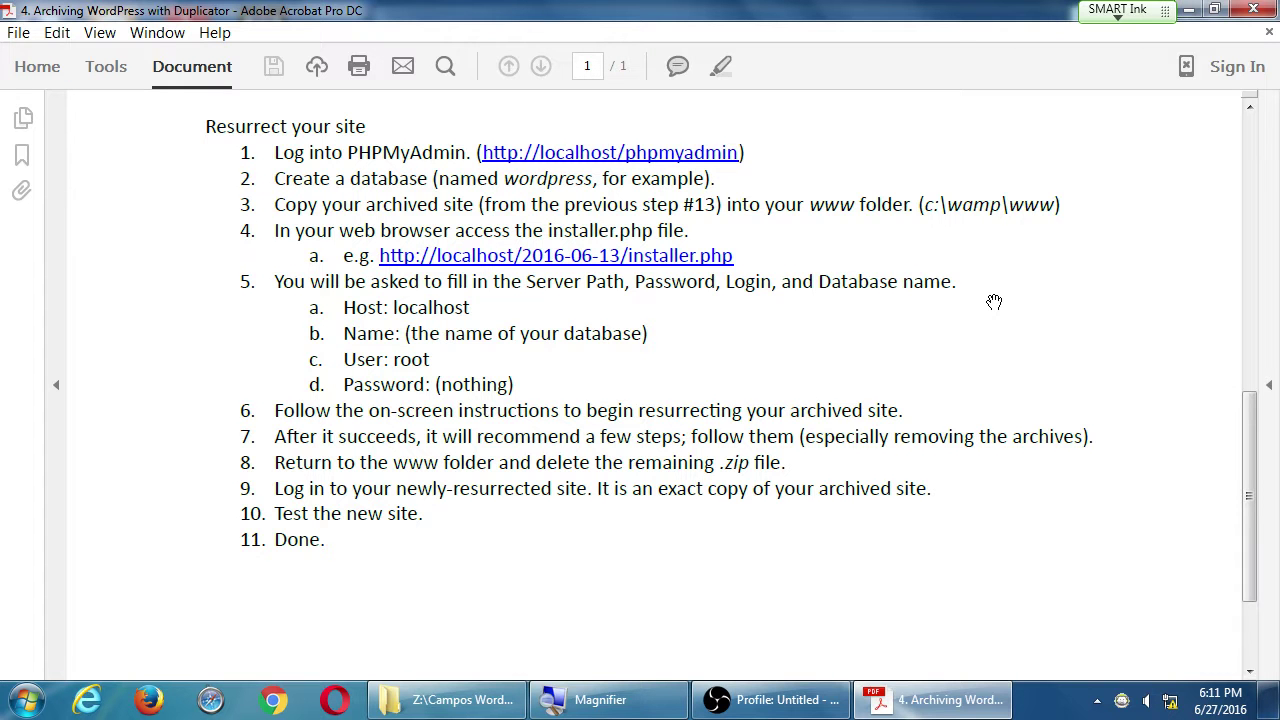
Step: Locate the 2016-06-20 archive folder in the course folder and return to the PDF instructions
left_click(505, 705)
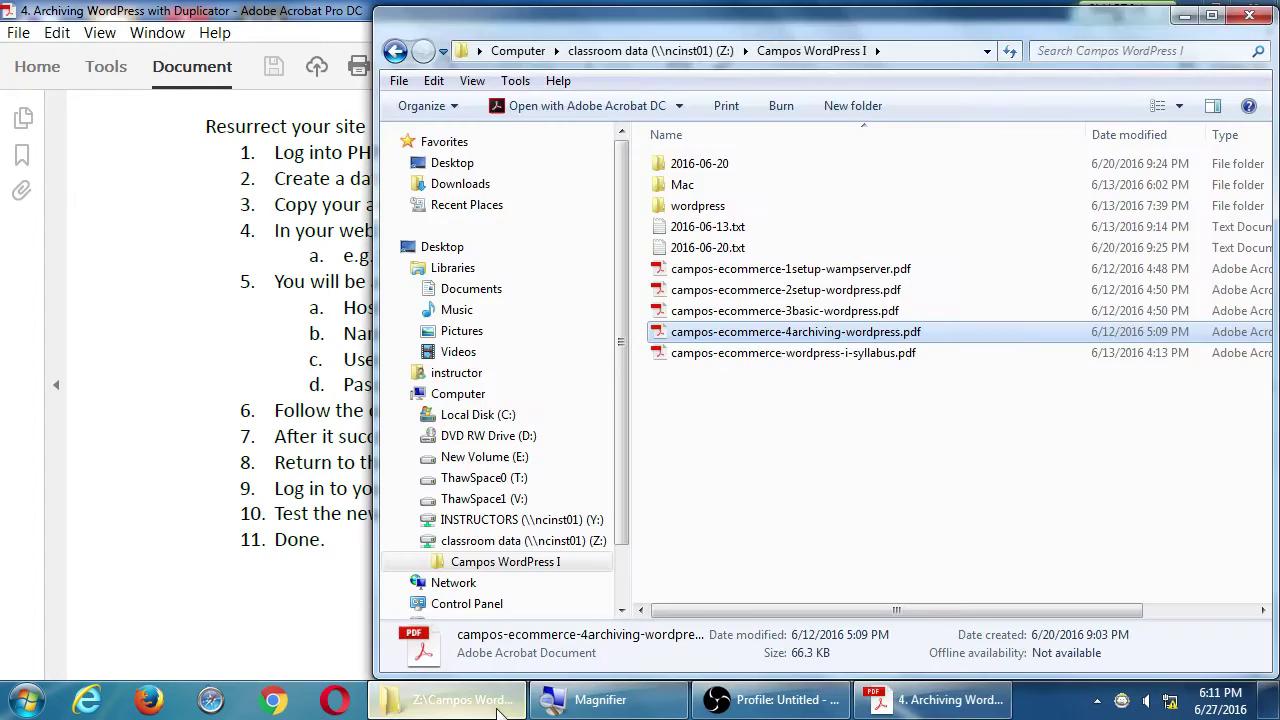
left_click(760, 163)
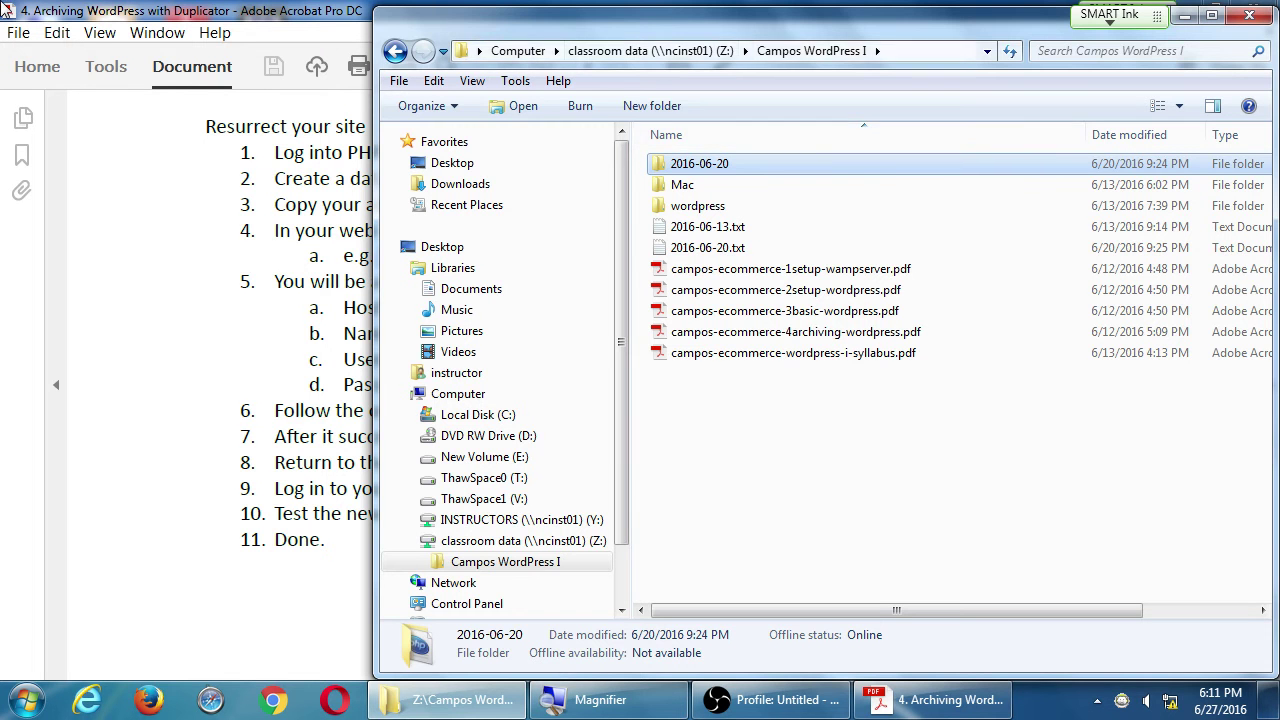
left_click(56, 10)
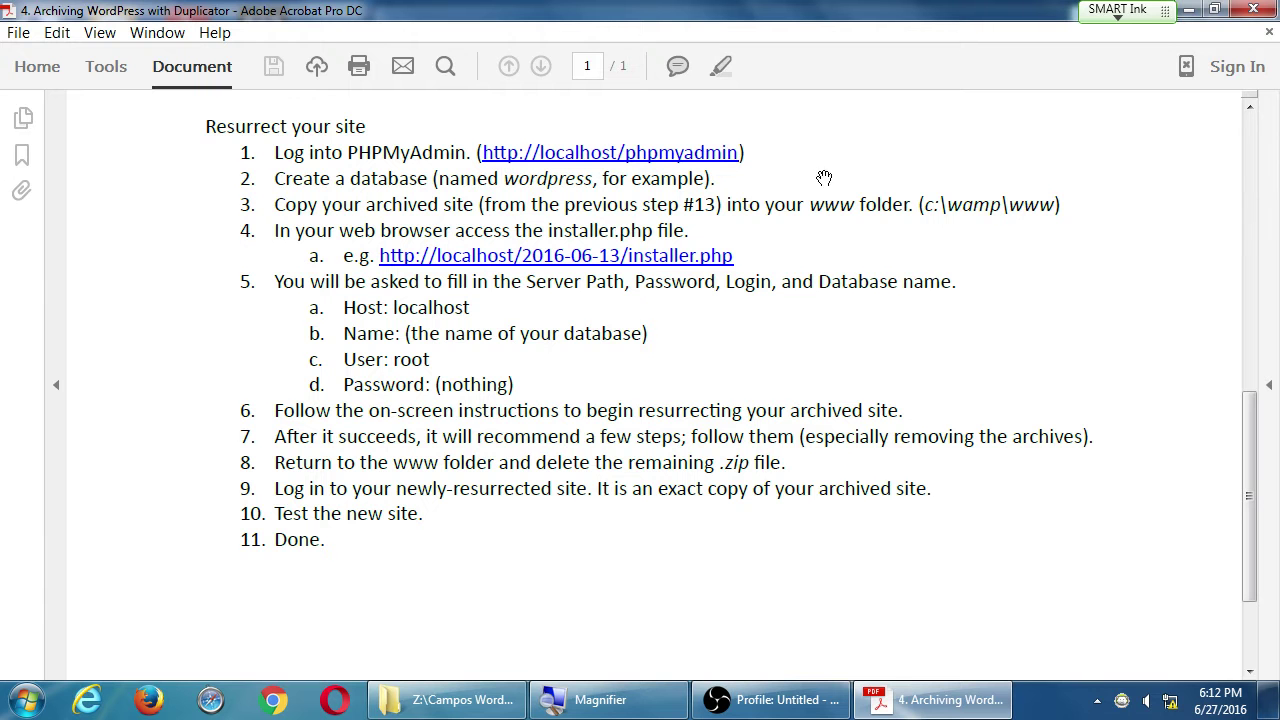
Step: Start WampServer from the desktop, and open phpMyAdmin through the PDF's localhost/phpmyadmin link, allowing the connection to localhost
left_click(1189, 9)
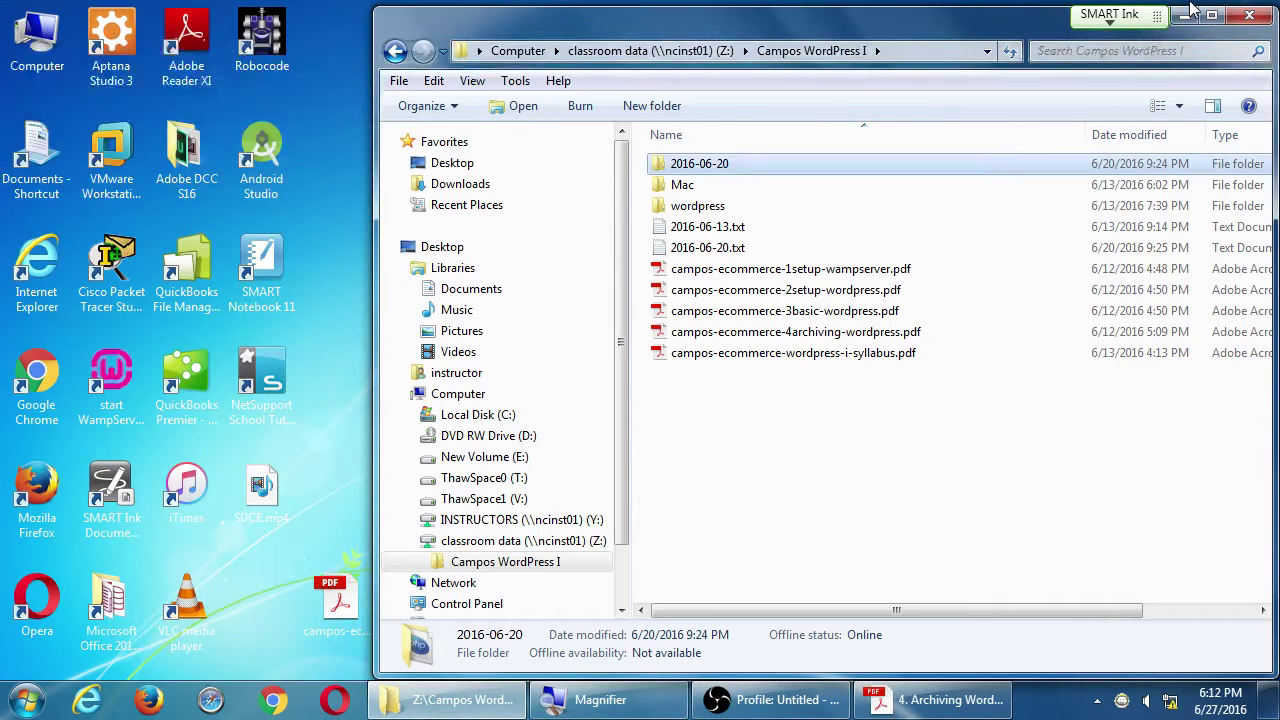
left_click(128, 385)
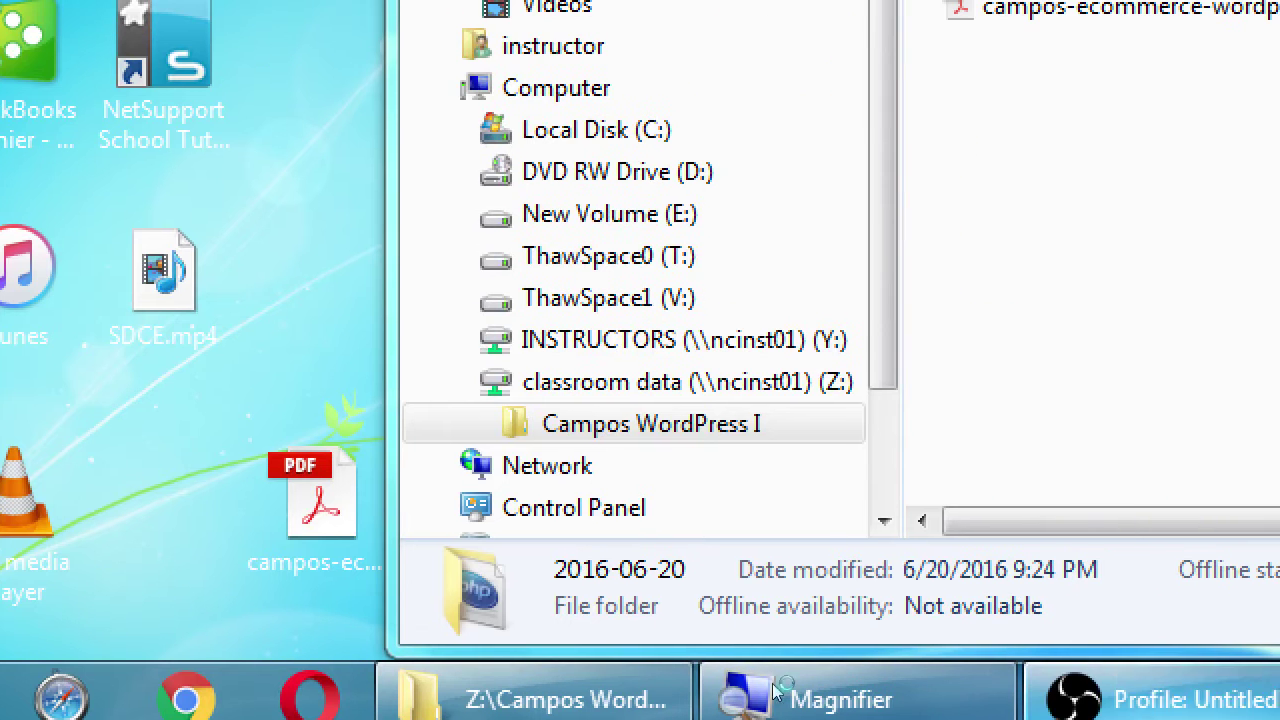
double_click(327, 528)
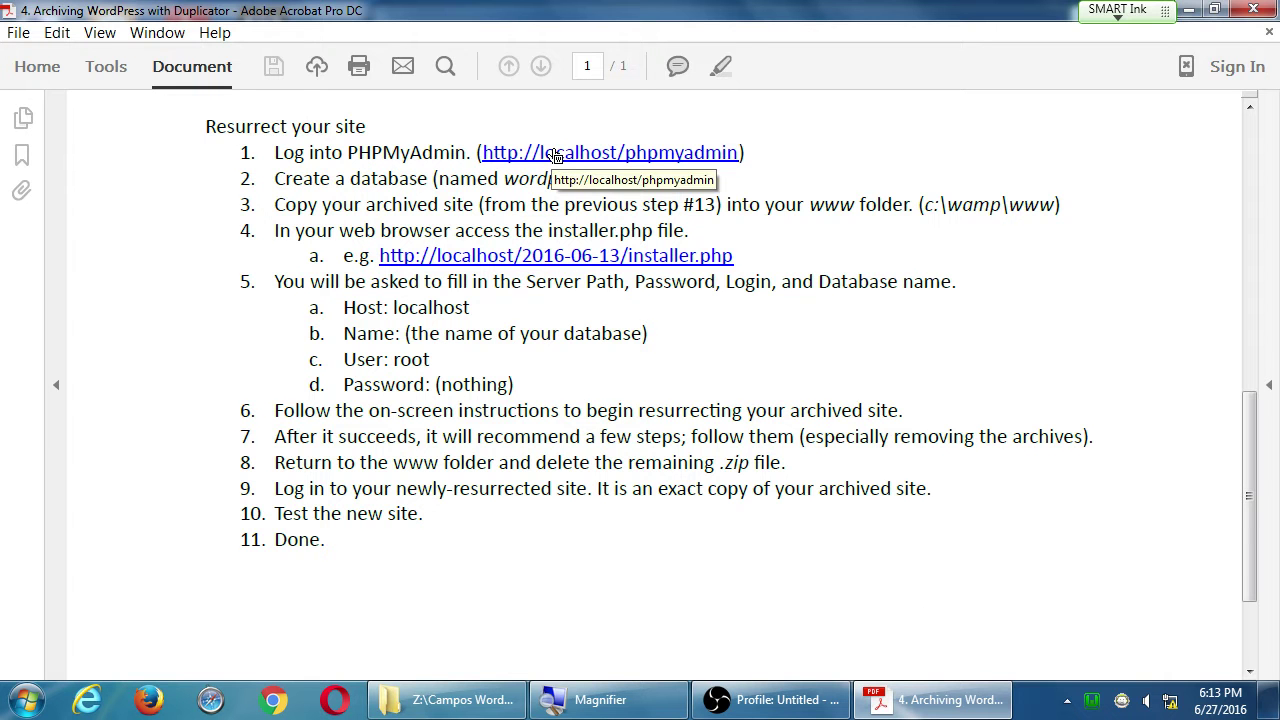
left_click(557, 156)
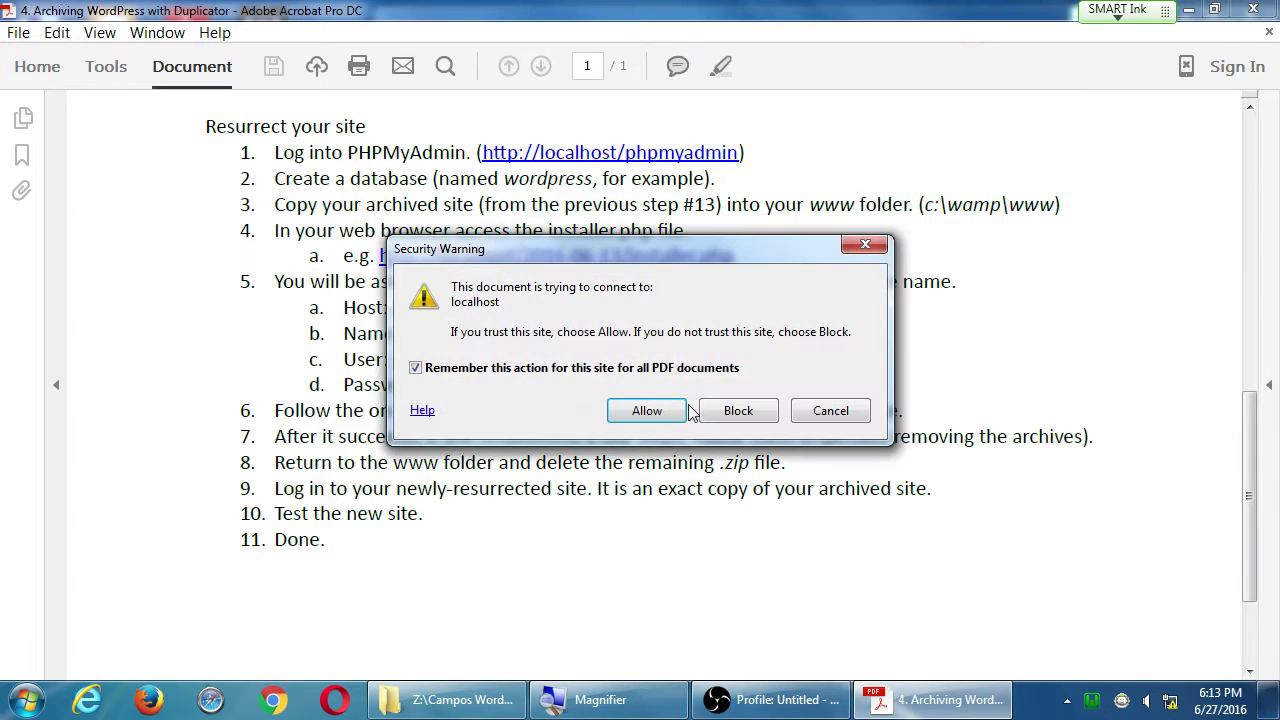
left_click(648, 411)
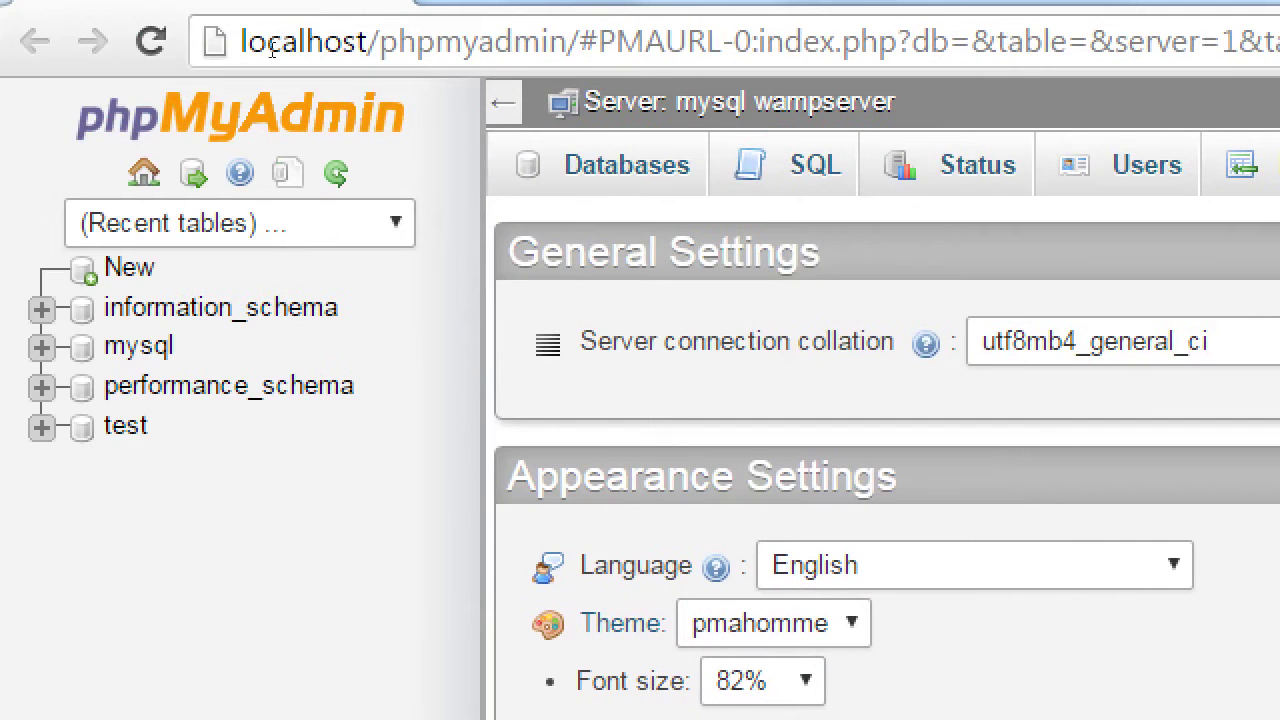
Step: Shorten the browser address to localhost/phpmyadmin and load it
left_click(271, 50)
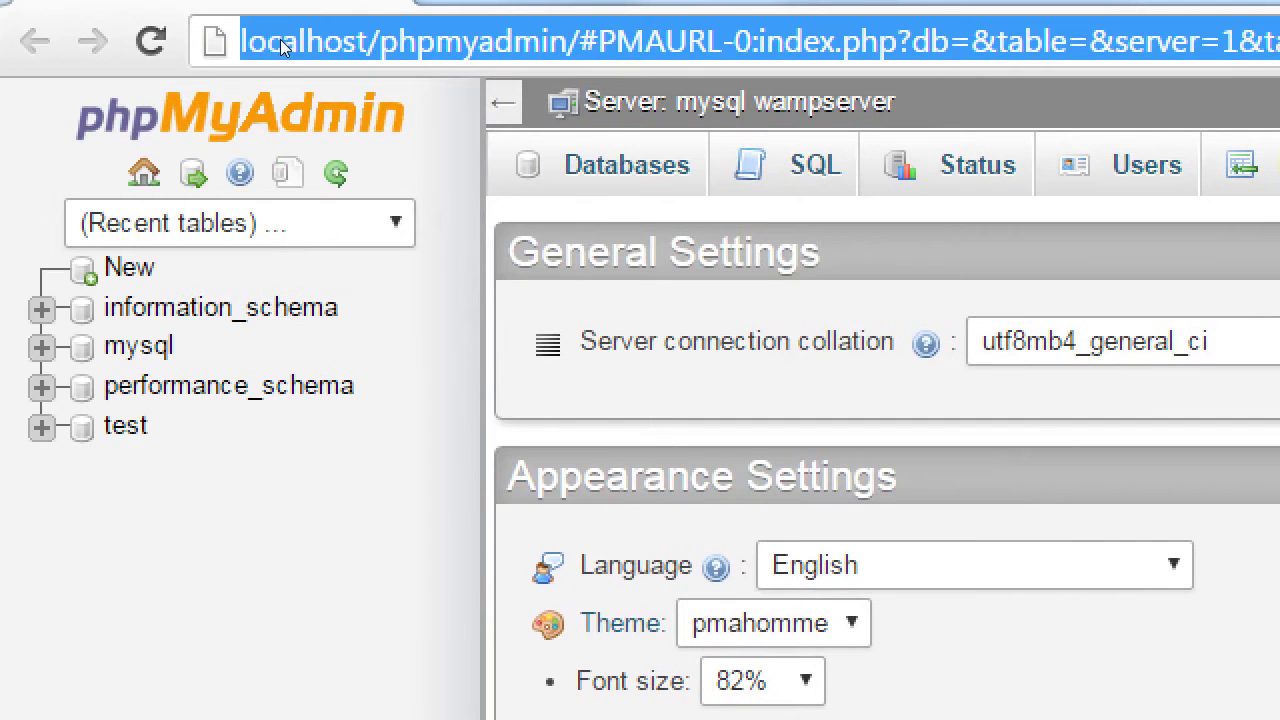
key("End")
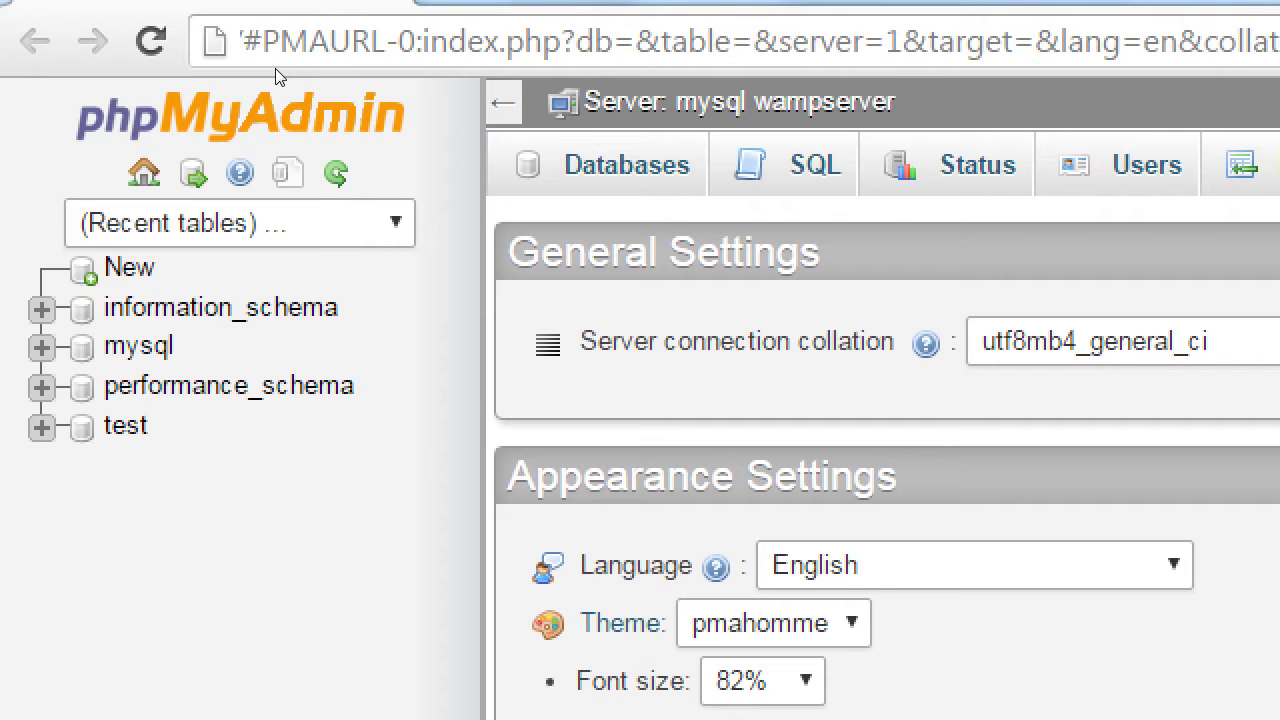
key("Home")
key("ctrl+Right")
key("ctrl+Right")
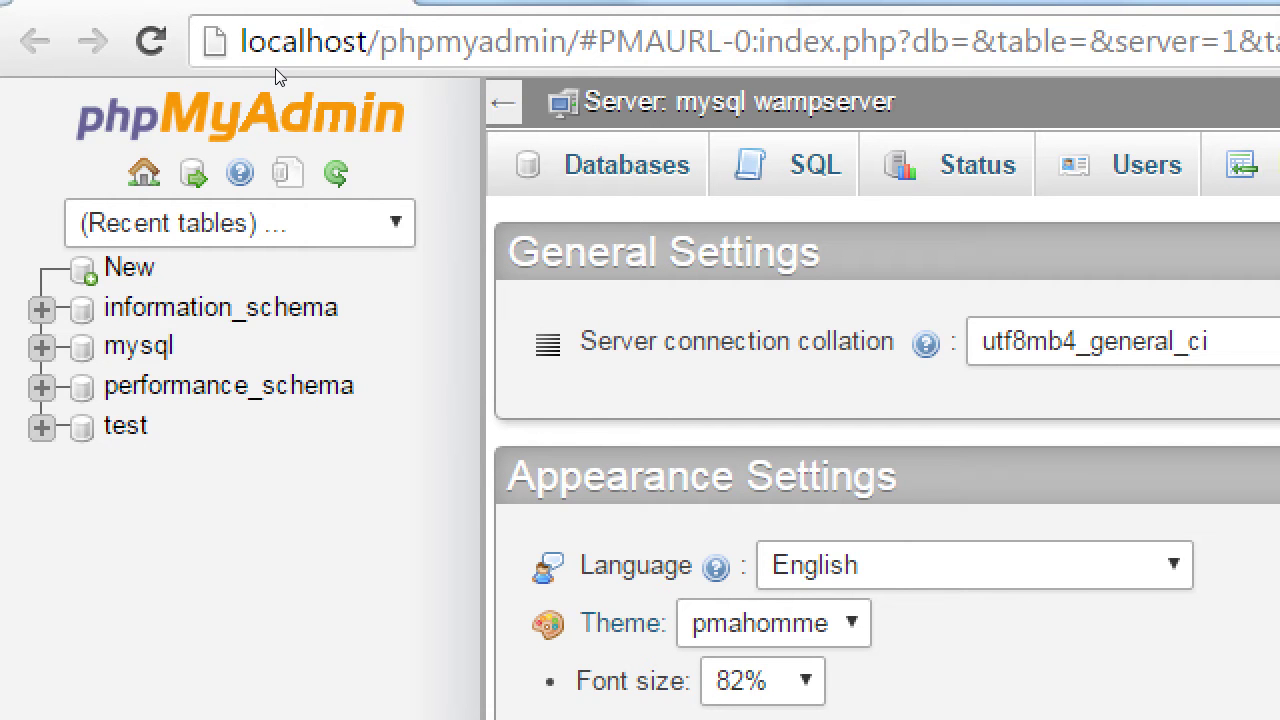
key("shift+End")
key("Delete")
key("Home")
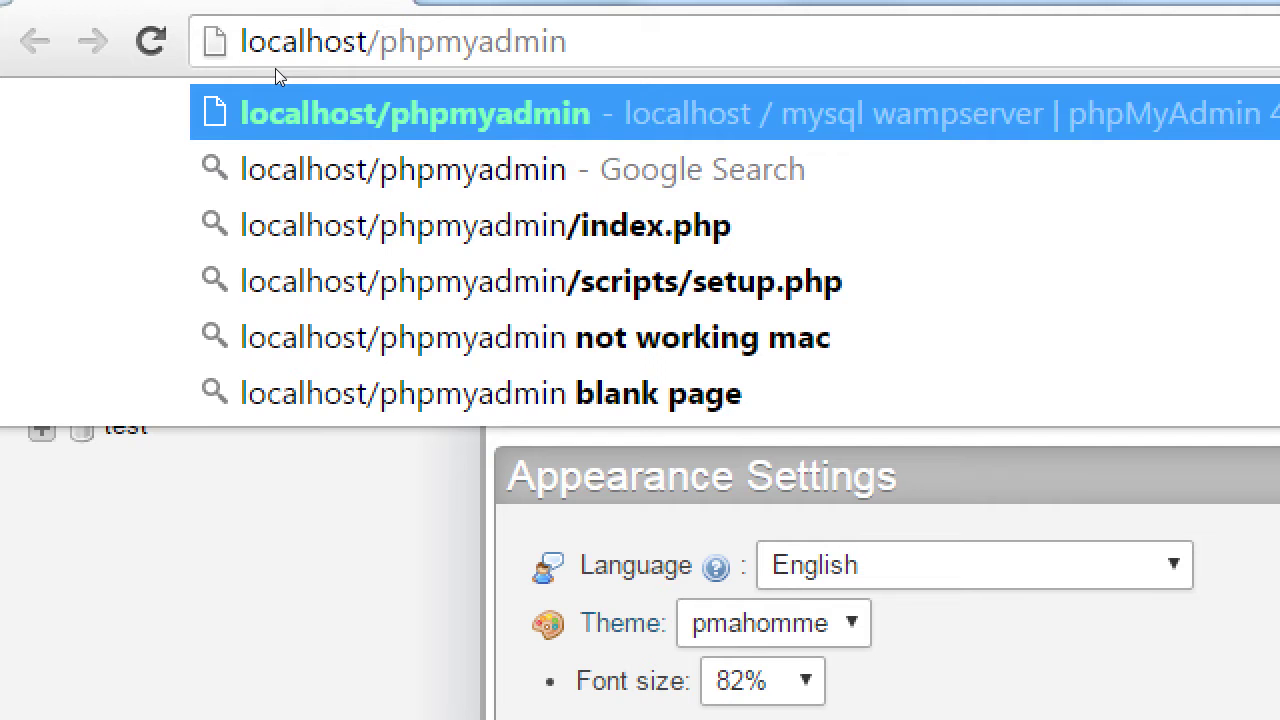
key("Return")
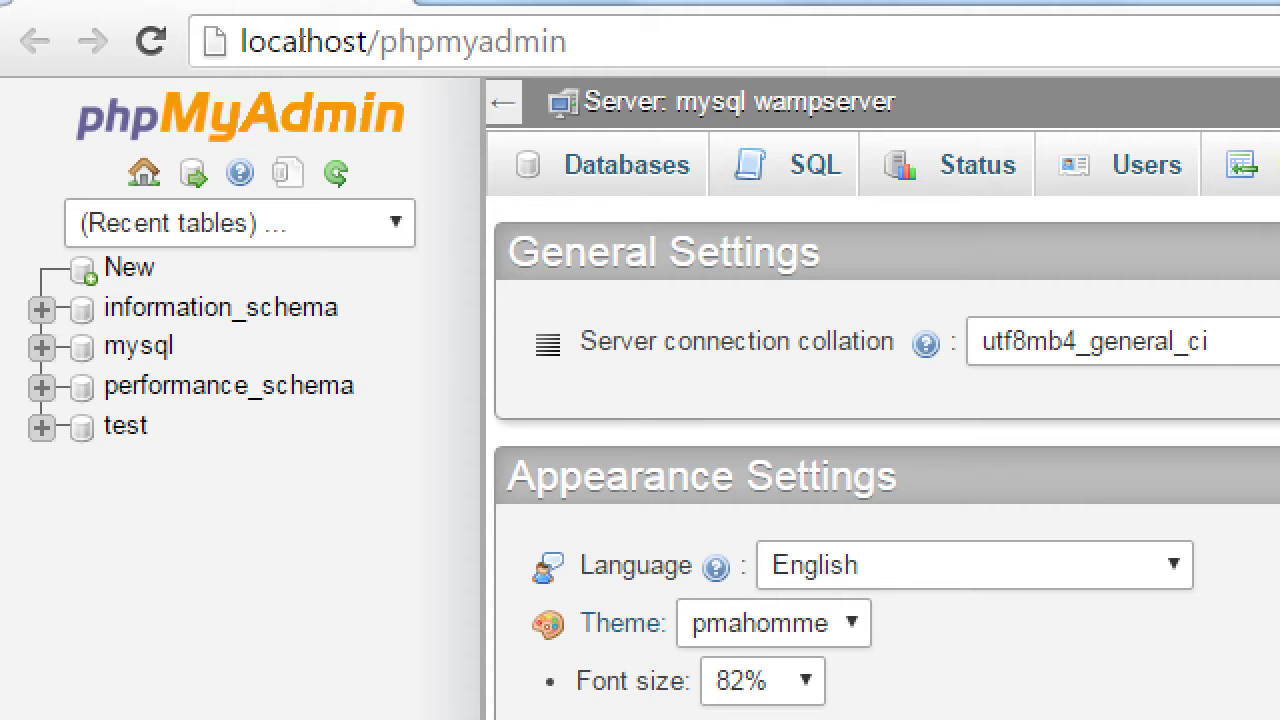
Step: Check the database step in the PDF, and create a database named wordpress in phpMyAdmin with the default collation
key("alt+Tab")
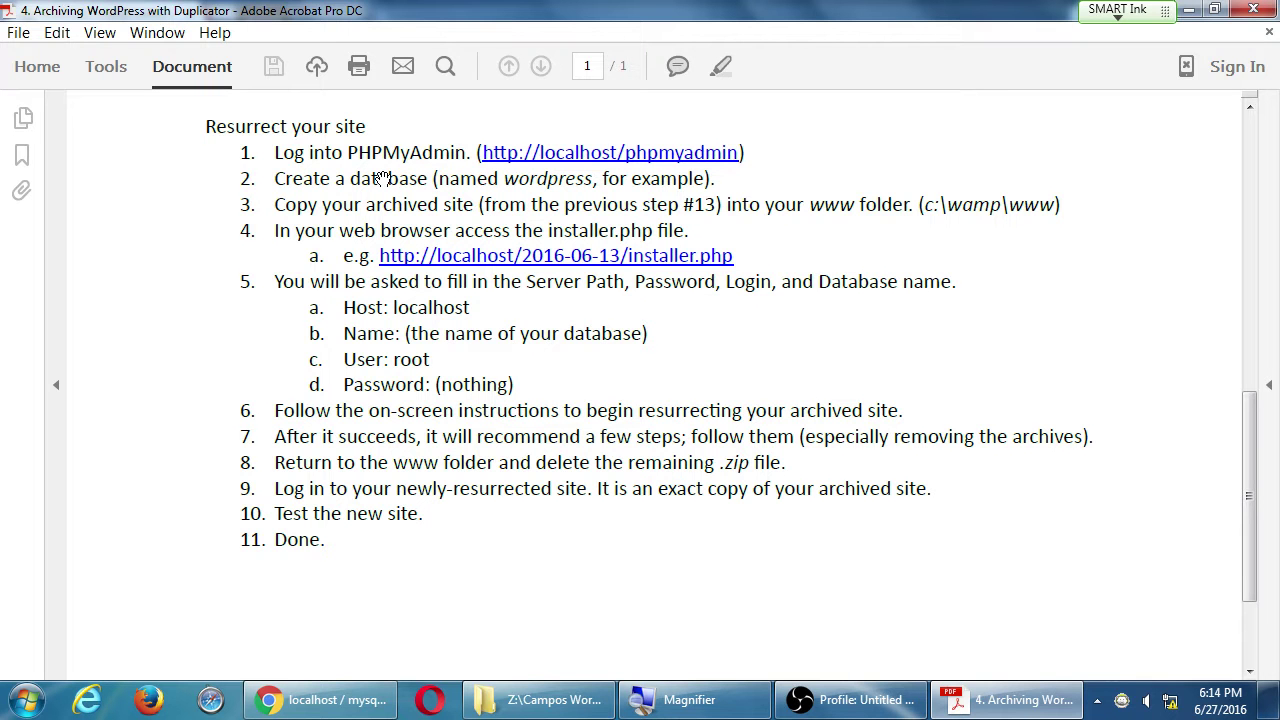
key("alt+Tab")
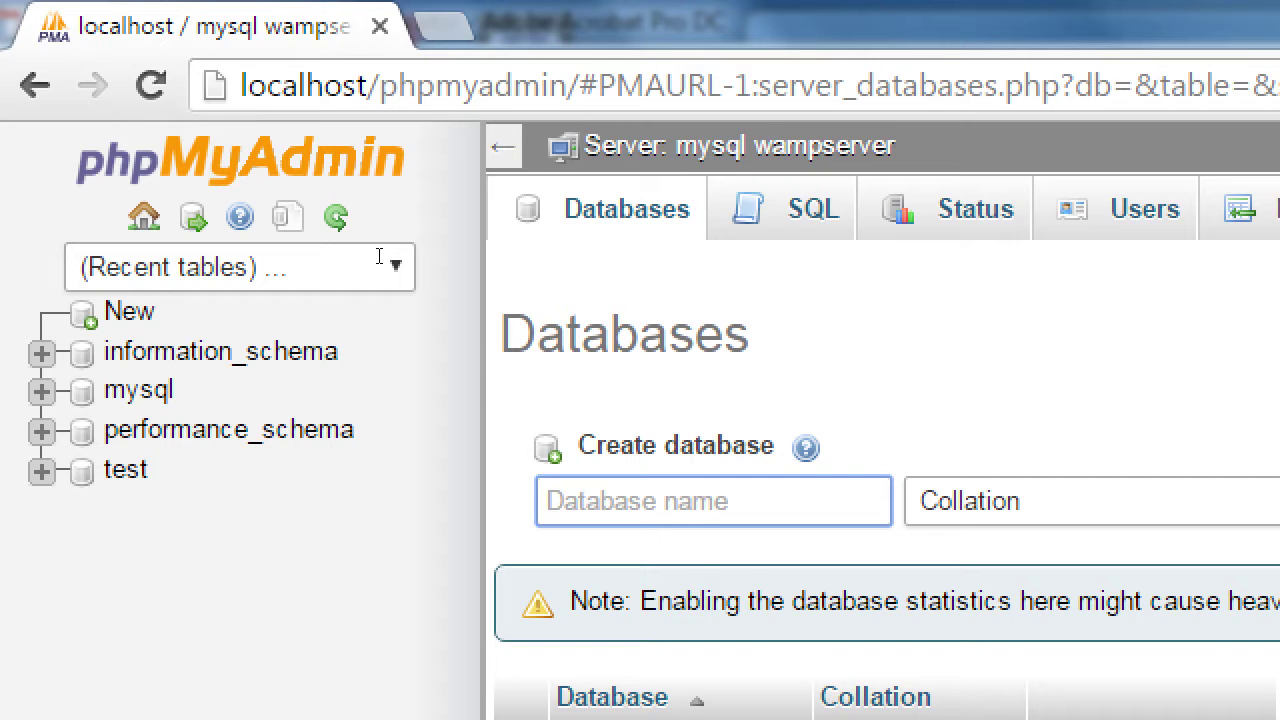
type("wordpress")
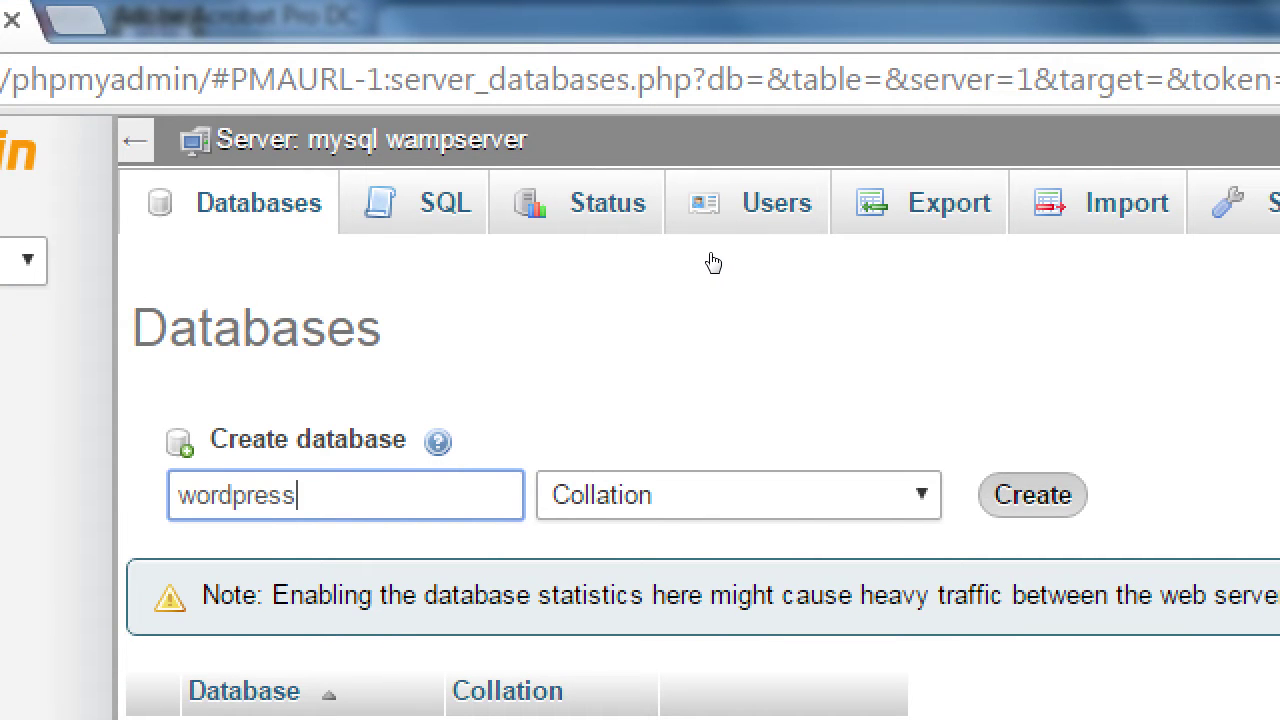
key("Return")
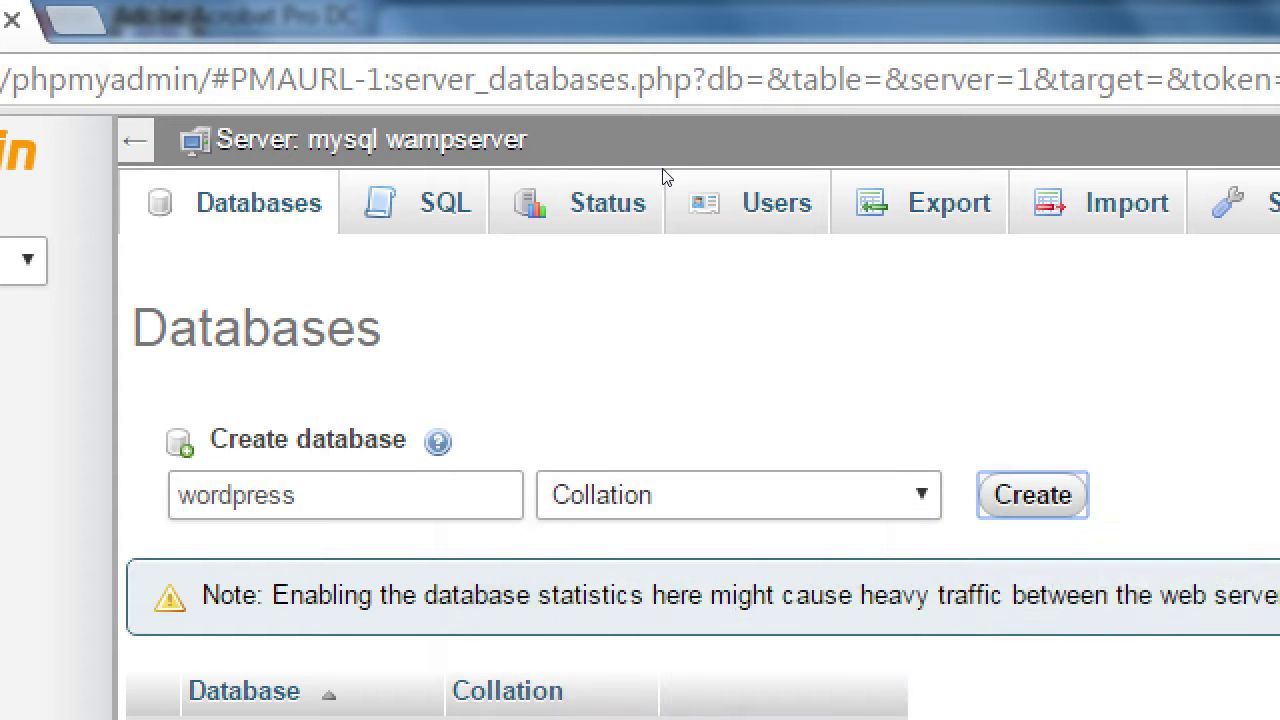
Step: Minimize the PDF and browser windows to return to the course folder containing 2016-06-20
key("alt+Tab")
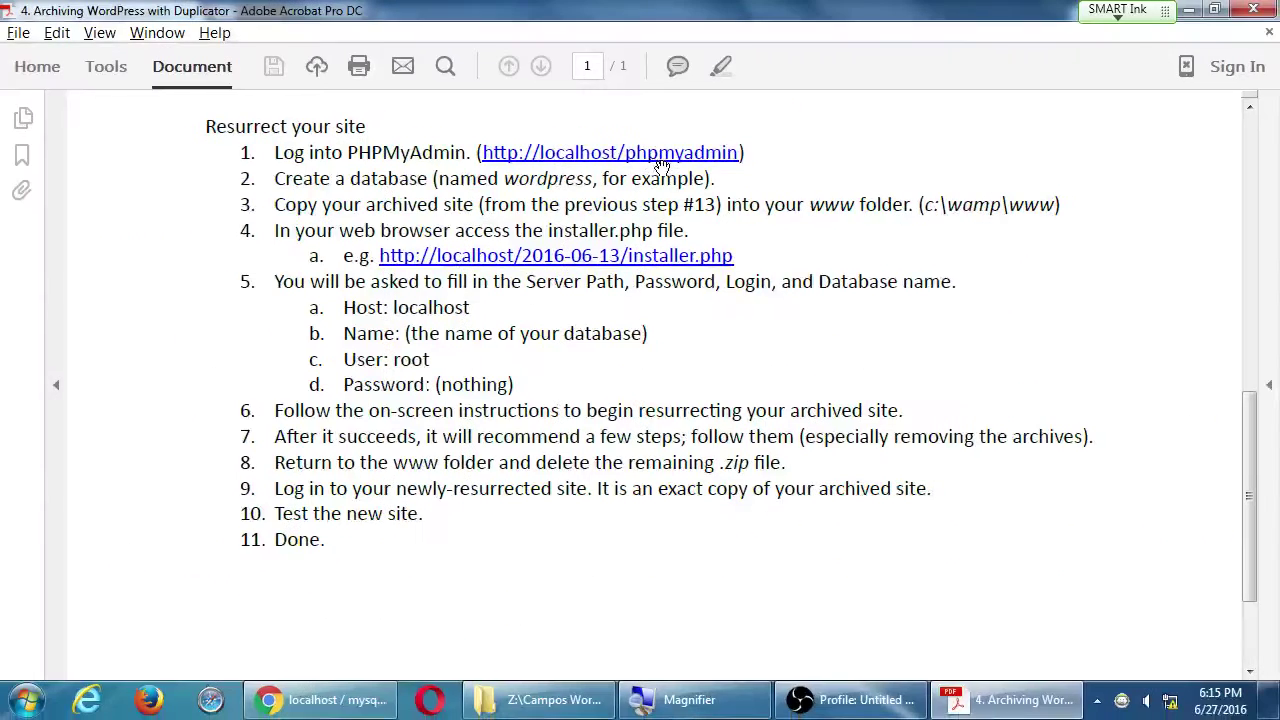
left_click(1187, 10)
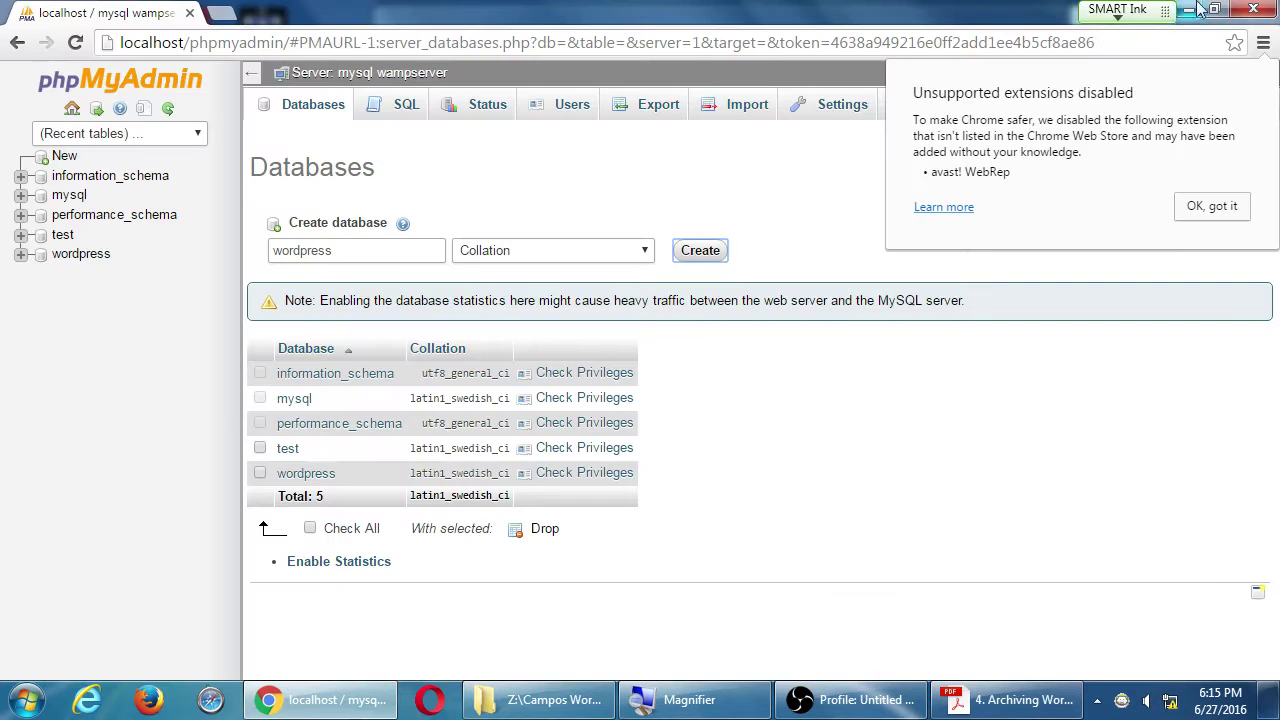
left_click(1192, 10)
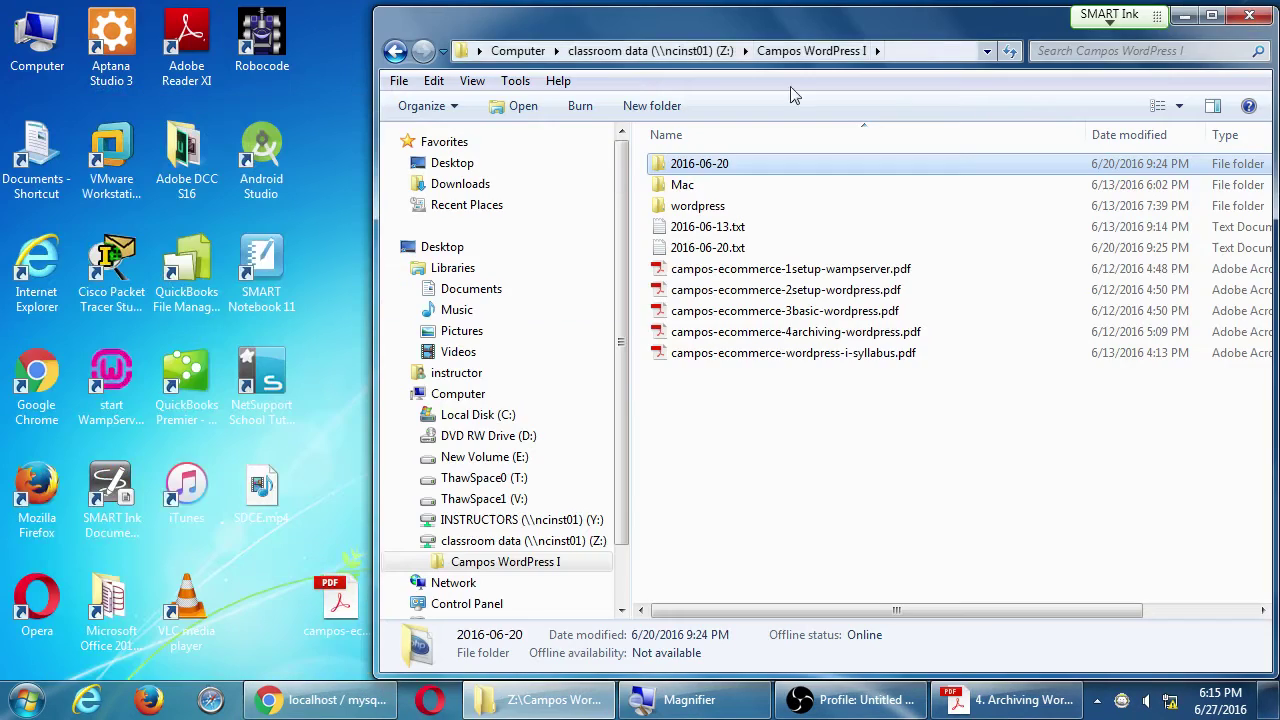
Step: Narrow the course folder window, and inspect the archive and installer files inside the 2016-06-20 folder with full file names shown
left_click_drag(373, 443, 501, 441)
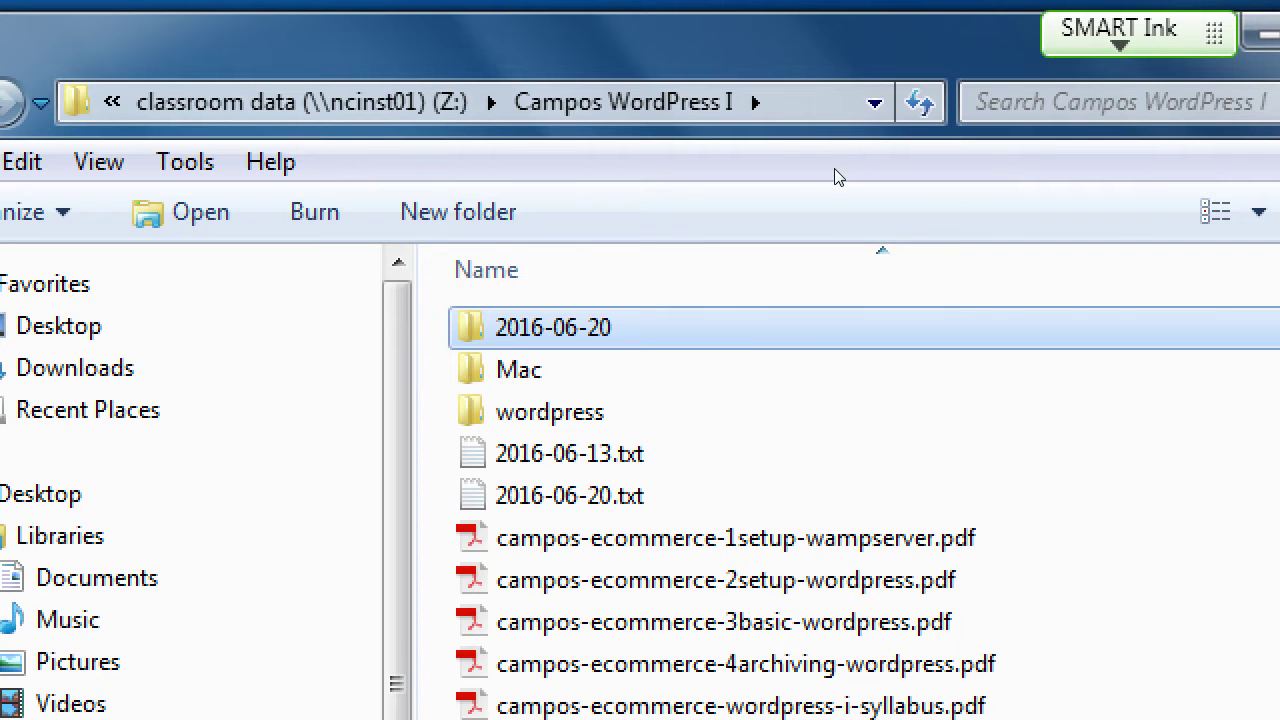
key("Return")
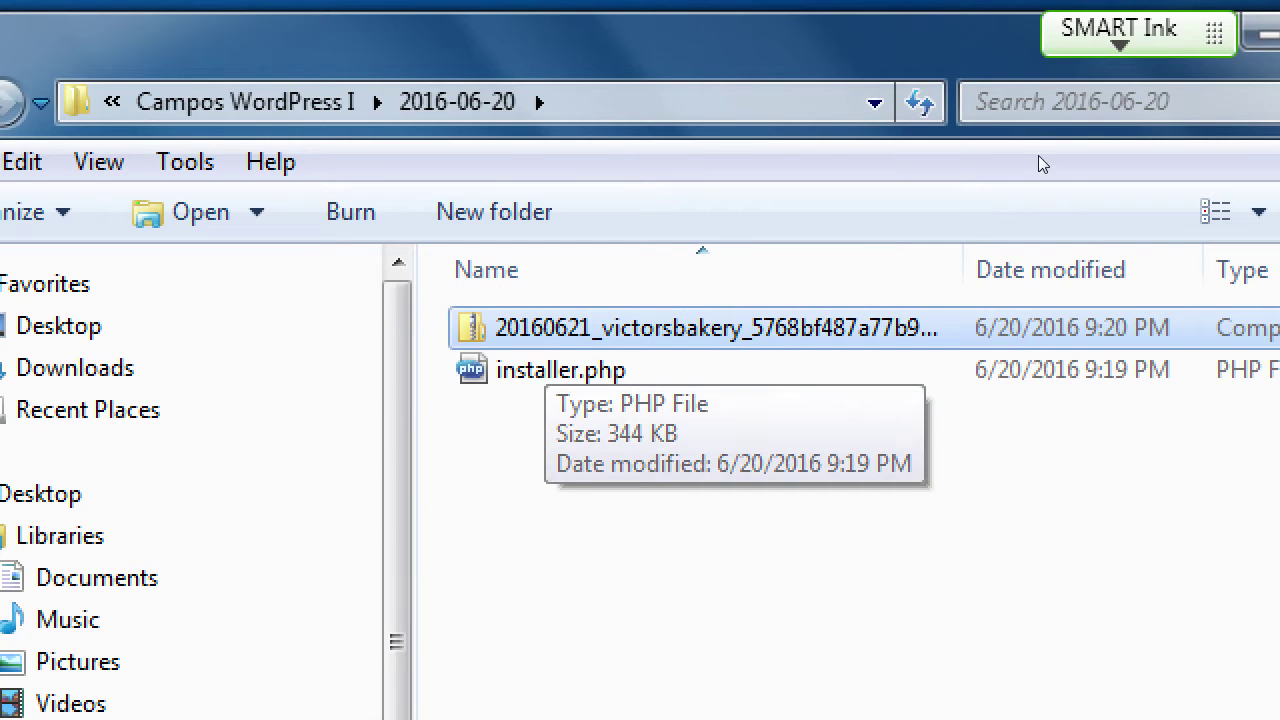
key("ctrl+KP_Add")
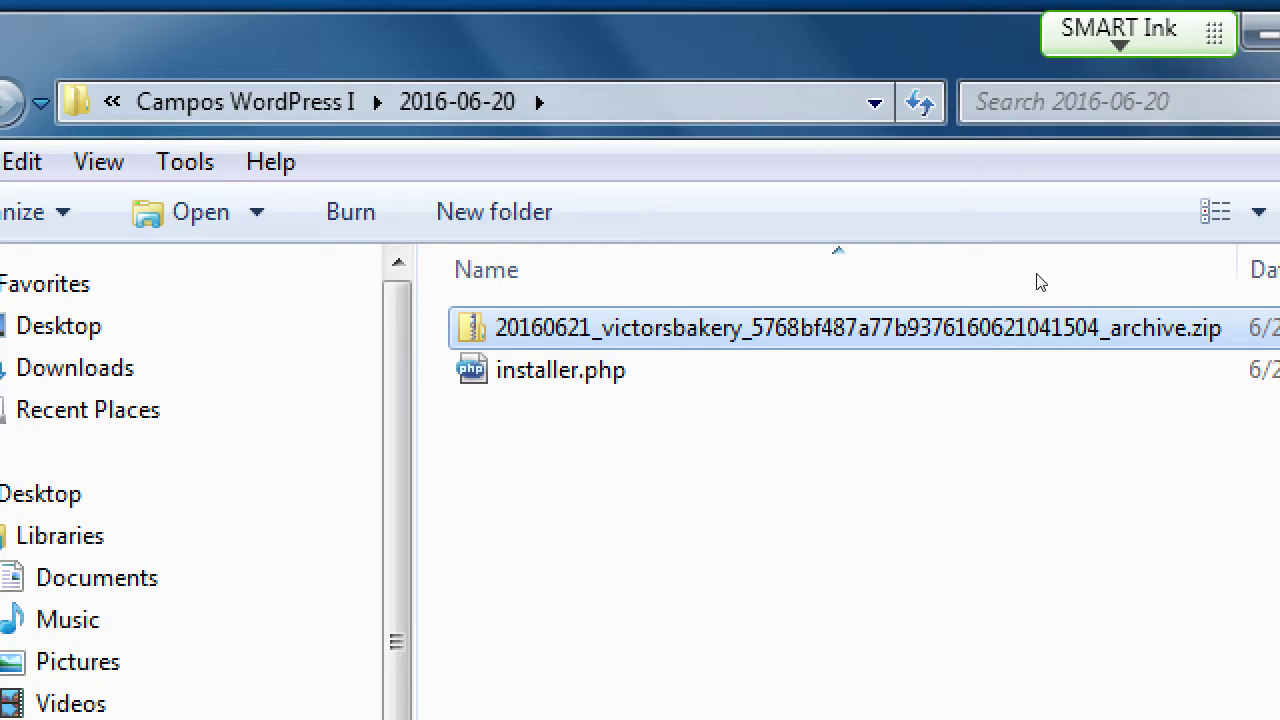
key("BackSpace")
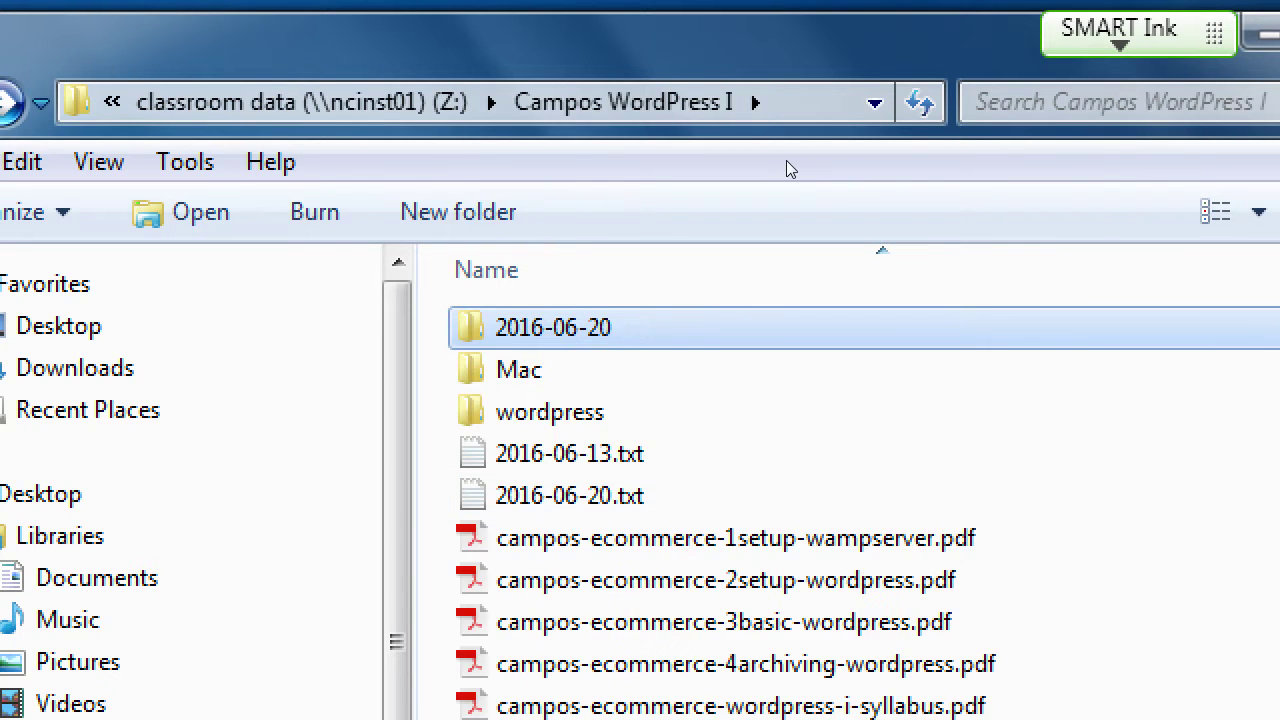
Step: Copy the 2016-06-20 folder from the Campos WordPress I course folder
key("shift+F10")
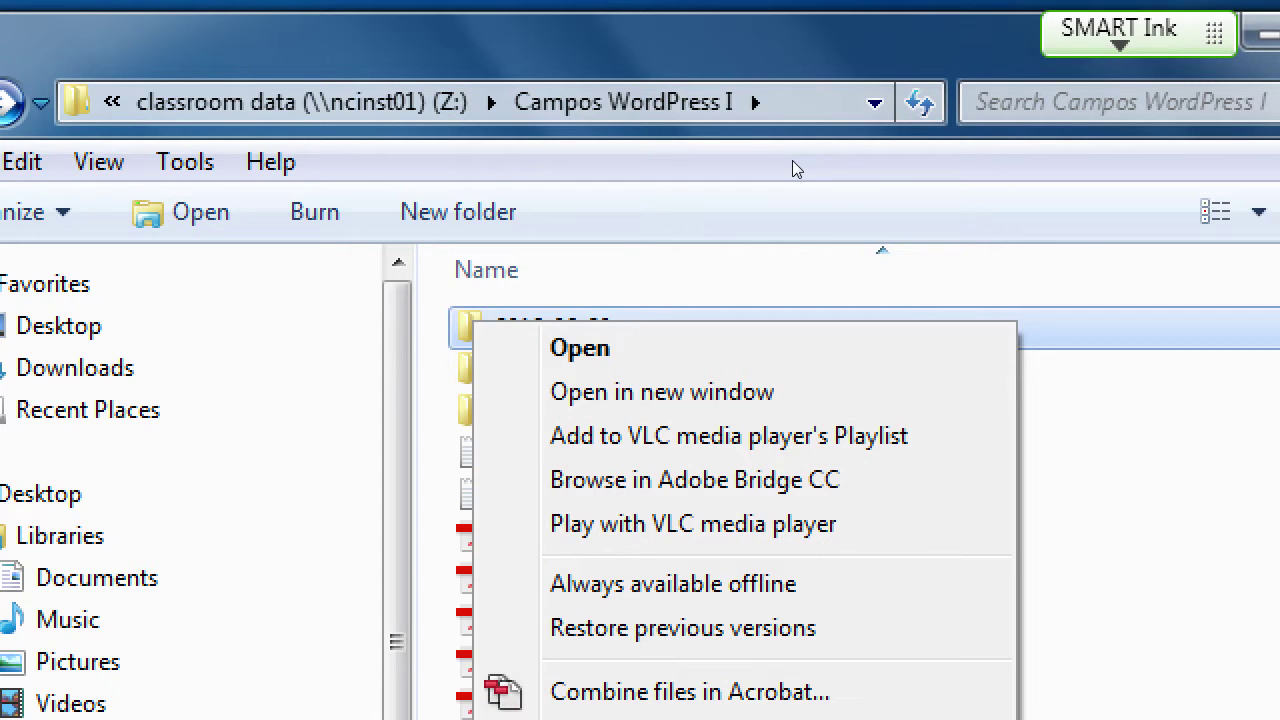
key("Escape")
key("Down")
key("Down")
key("Down")
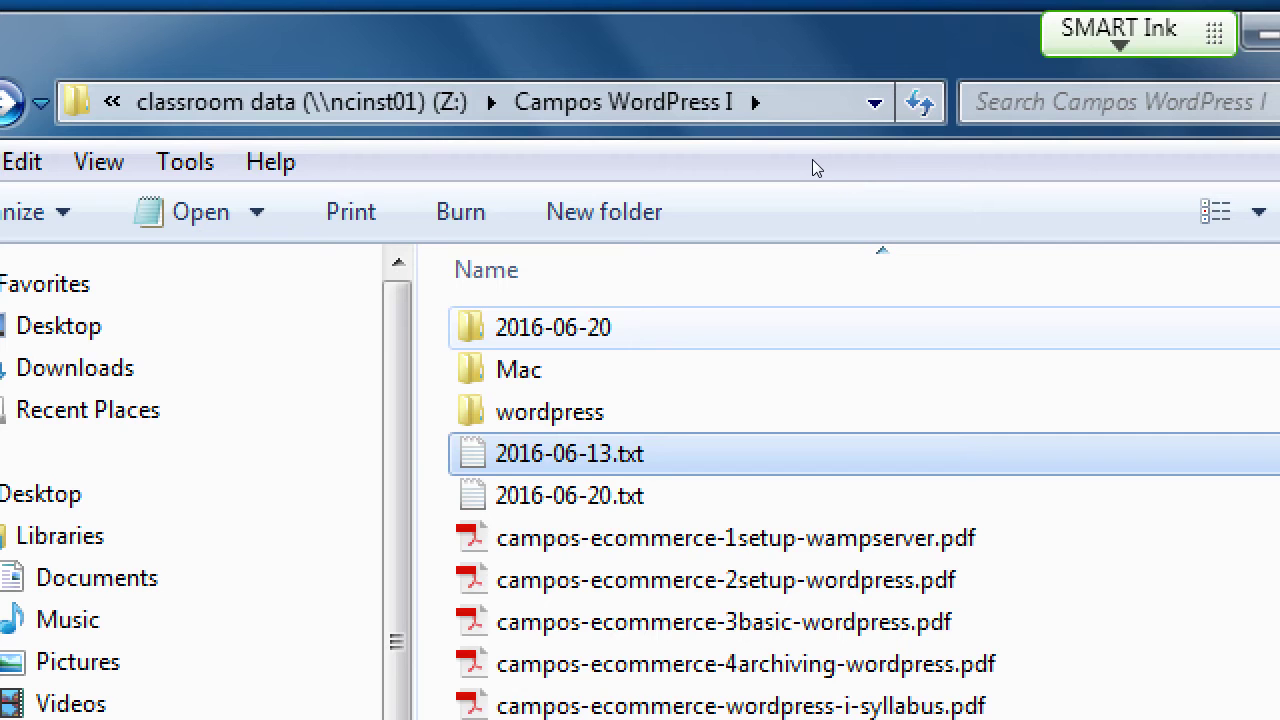
key("Up")
key("Up")
key("Up")
key("shift+F10")
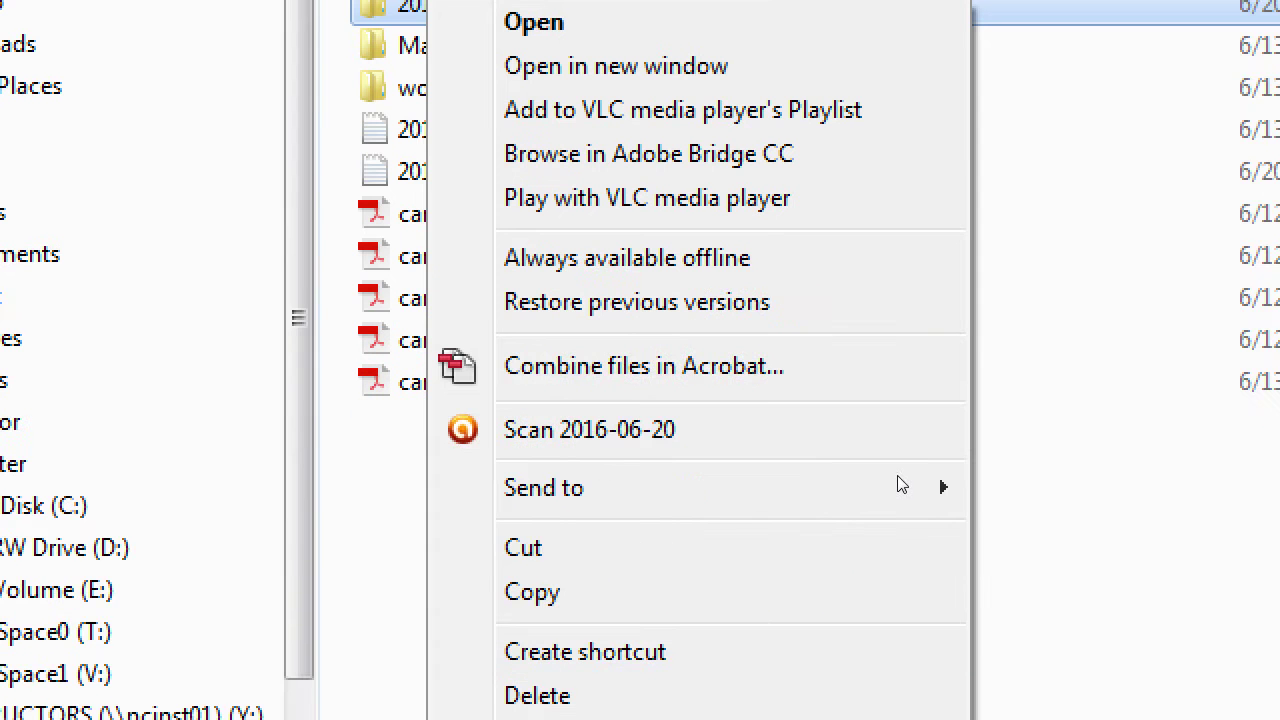
key("c")
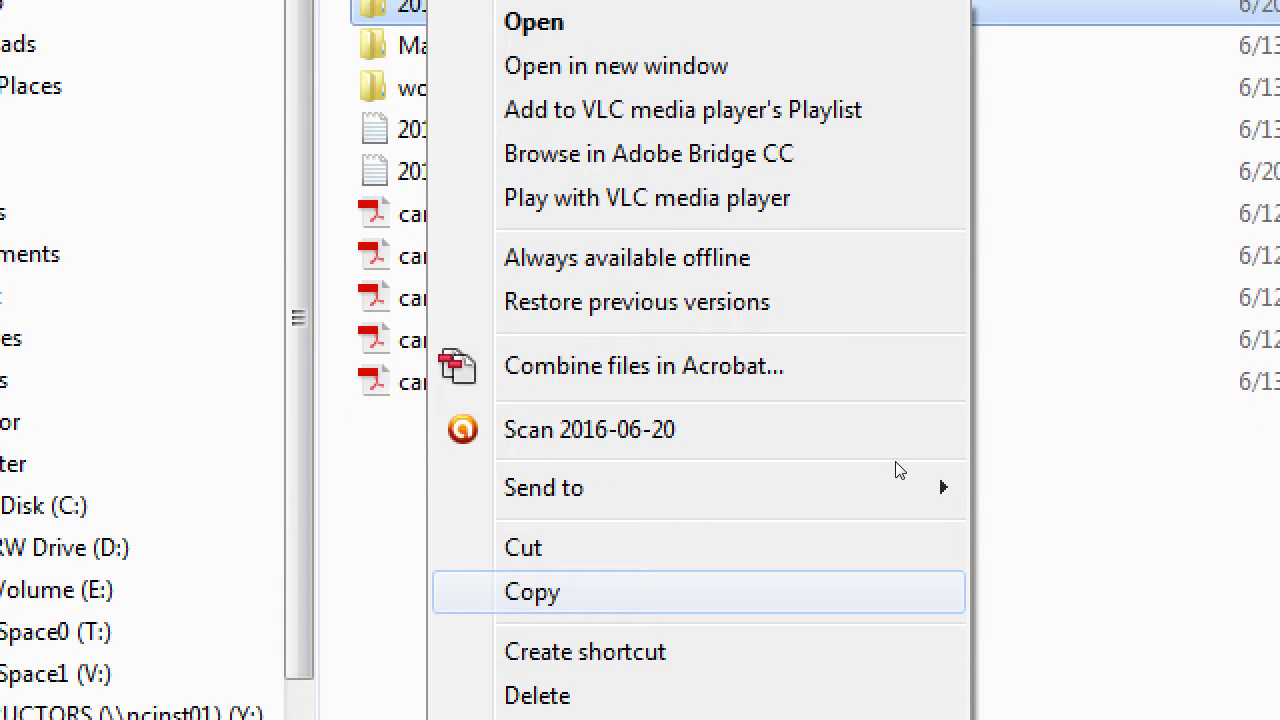
key("Return")
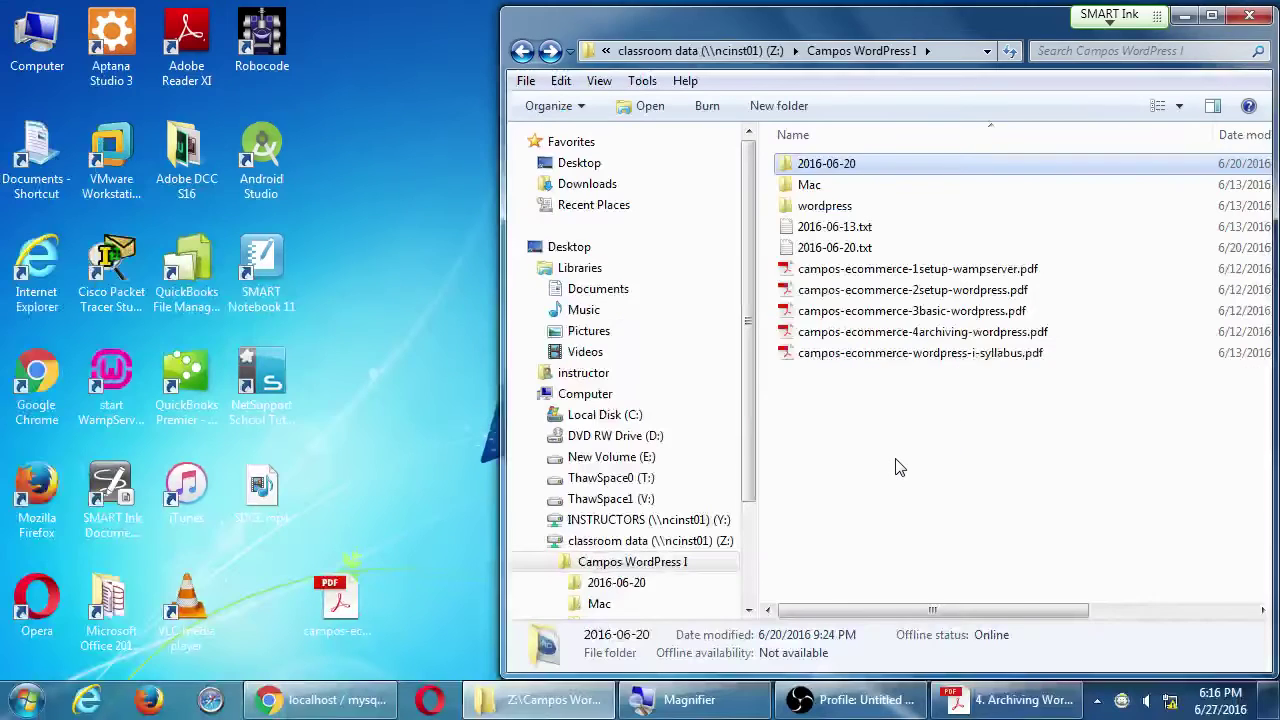
Step: Check the PDF's step on where to copy the archived site, and minimize the PDF to return to the desktop
key("alt+Tab")
key("Tab")
key("Tab")
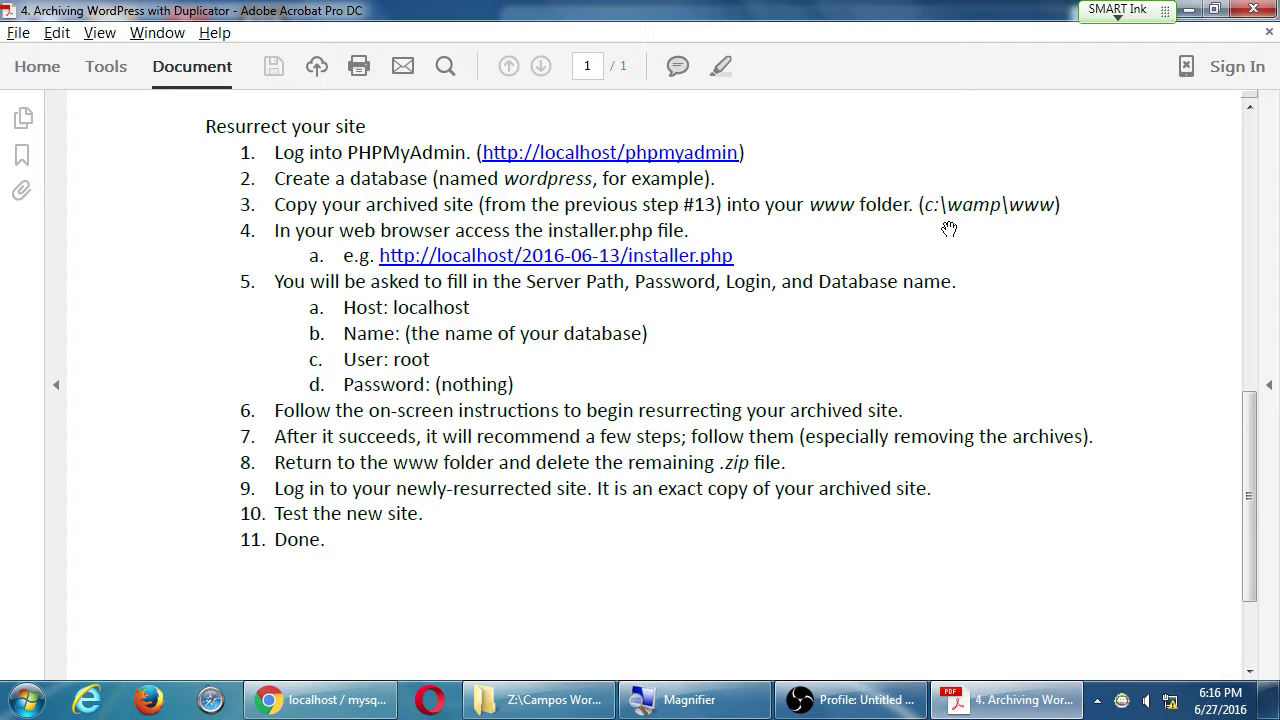
left_click(1189, 10)
left_click(368, 66)
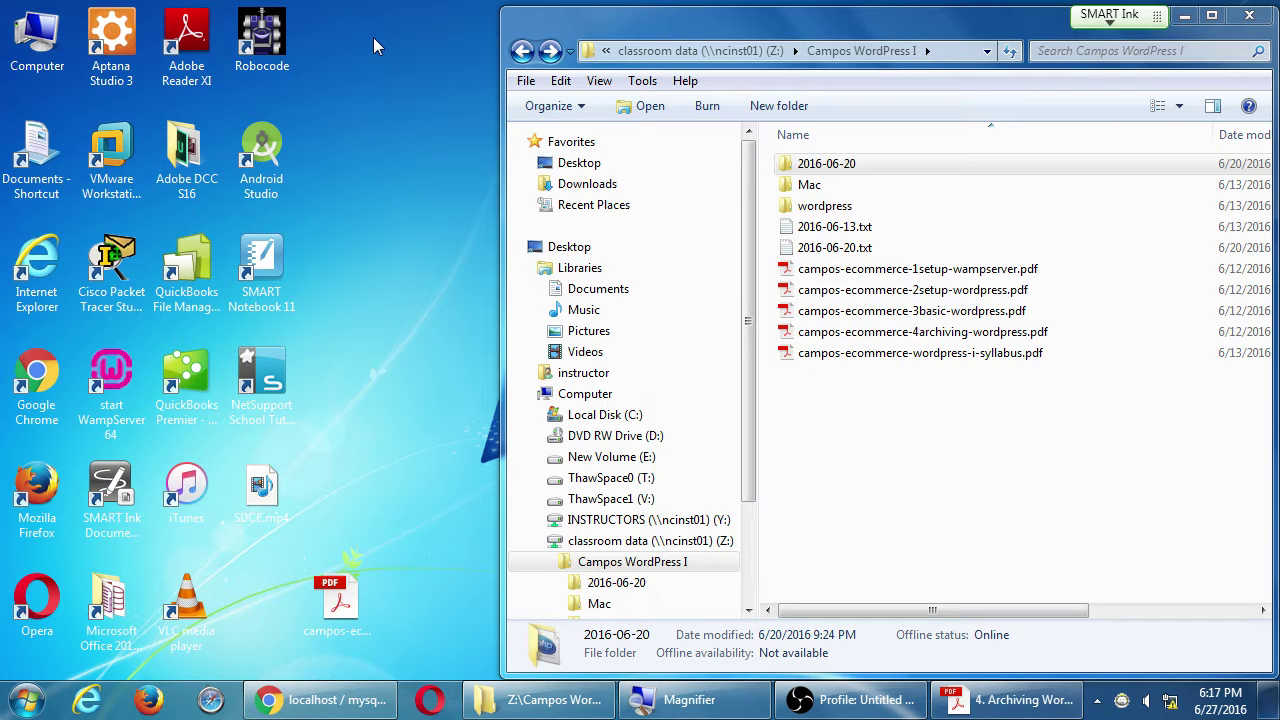
Step: Open the C:\wamp\www folder in a new Explorer window and paste the copied 2016-06-20 folder into it
double_click(28, 35)
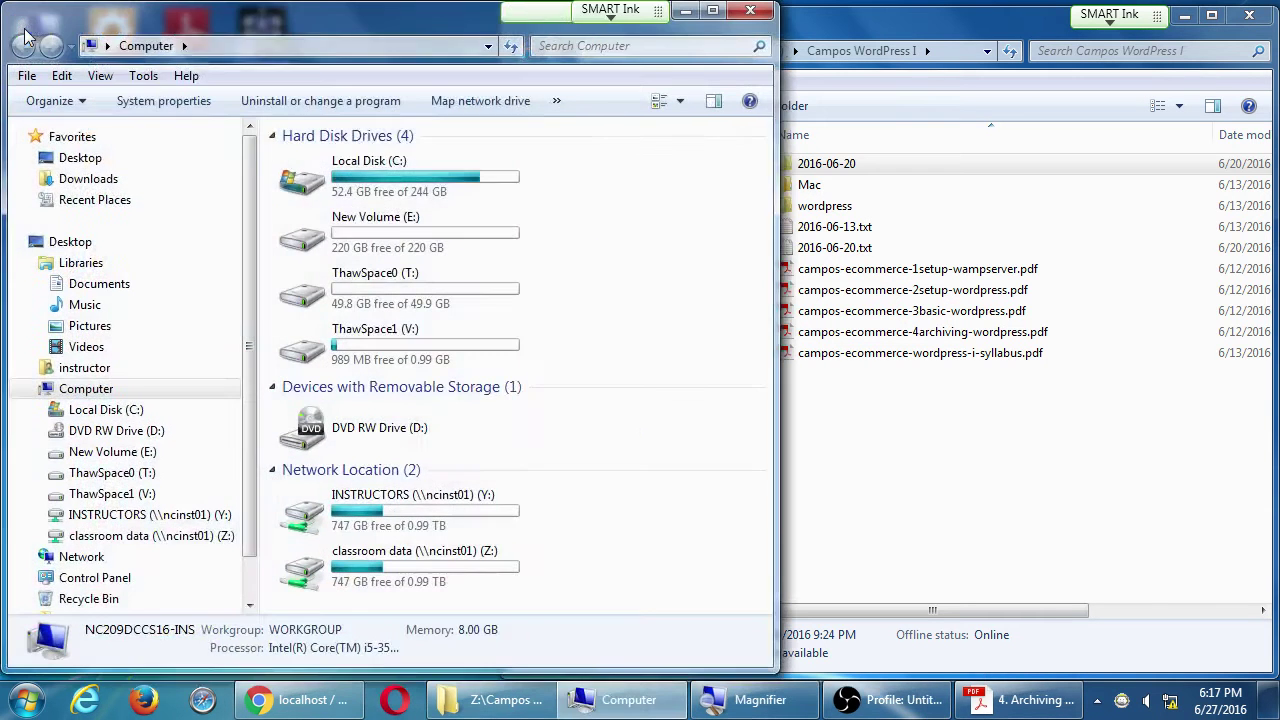
left_click(323, 183)
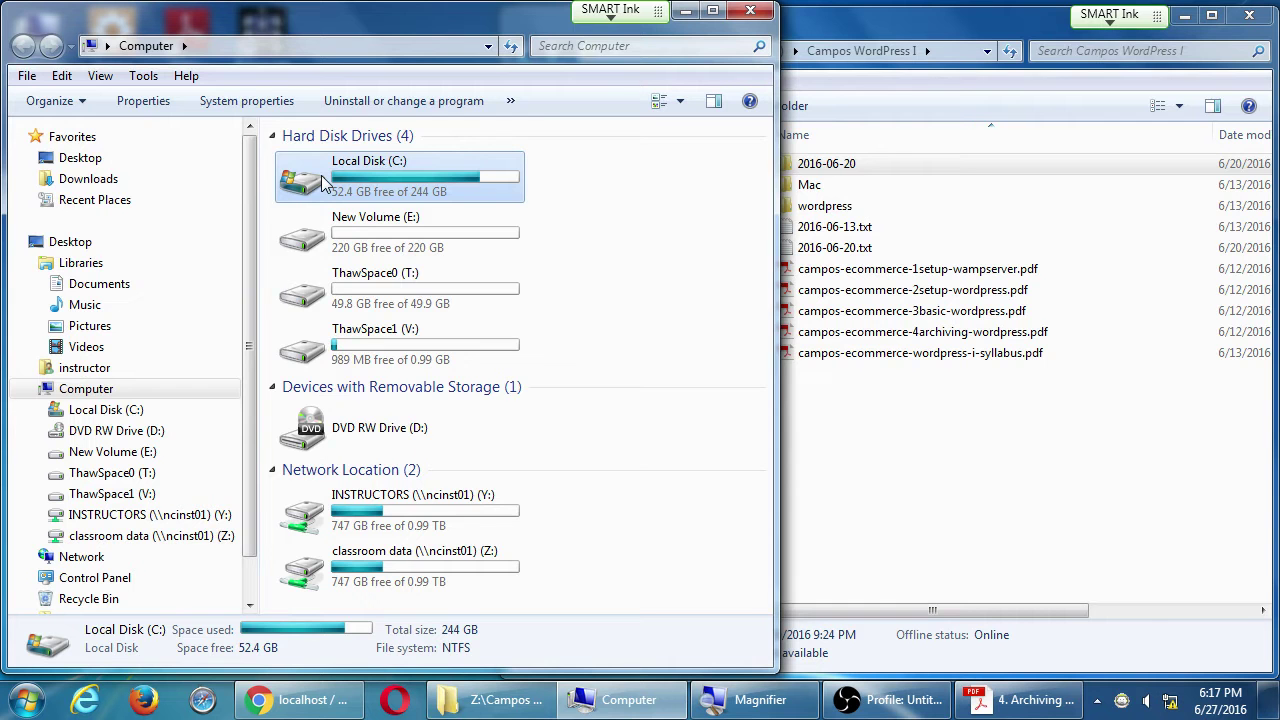
double_click(323, 183)
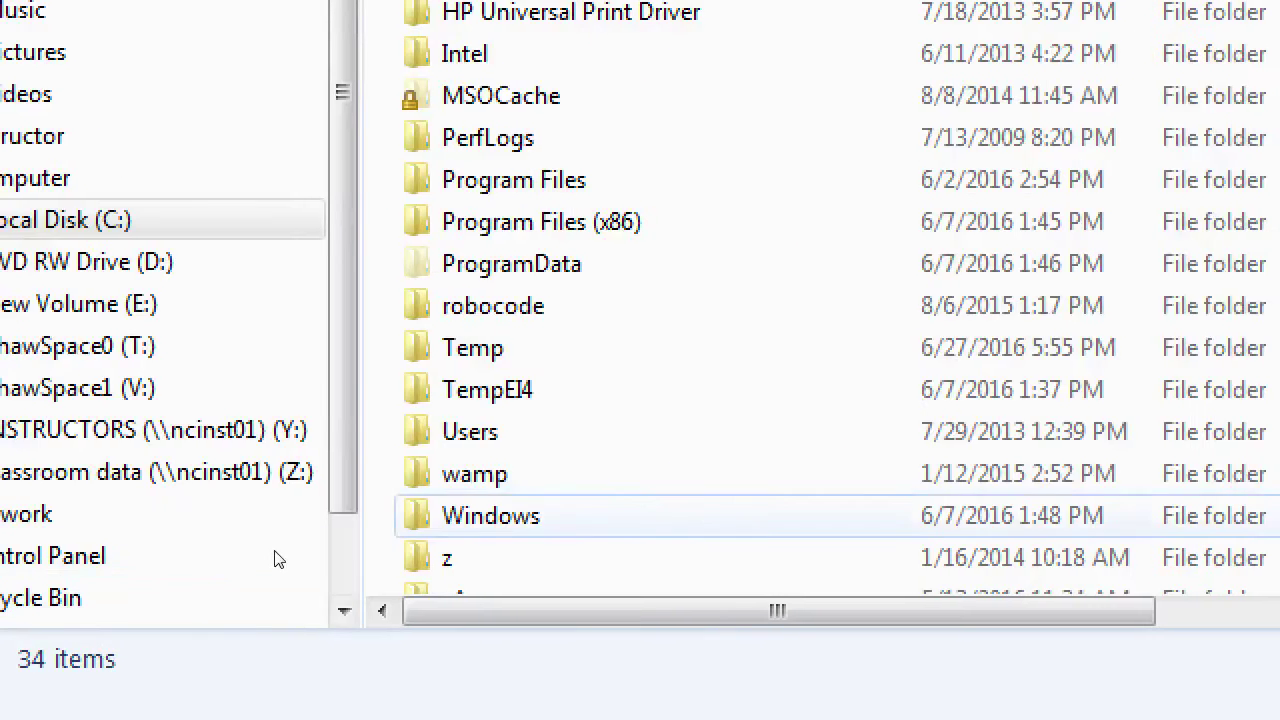
key("w")
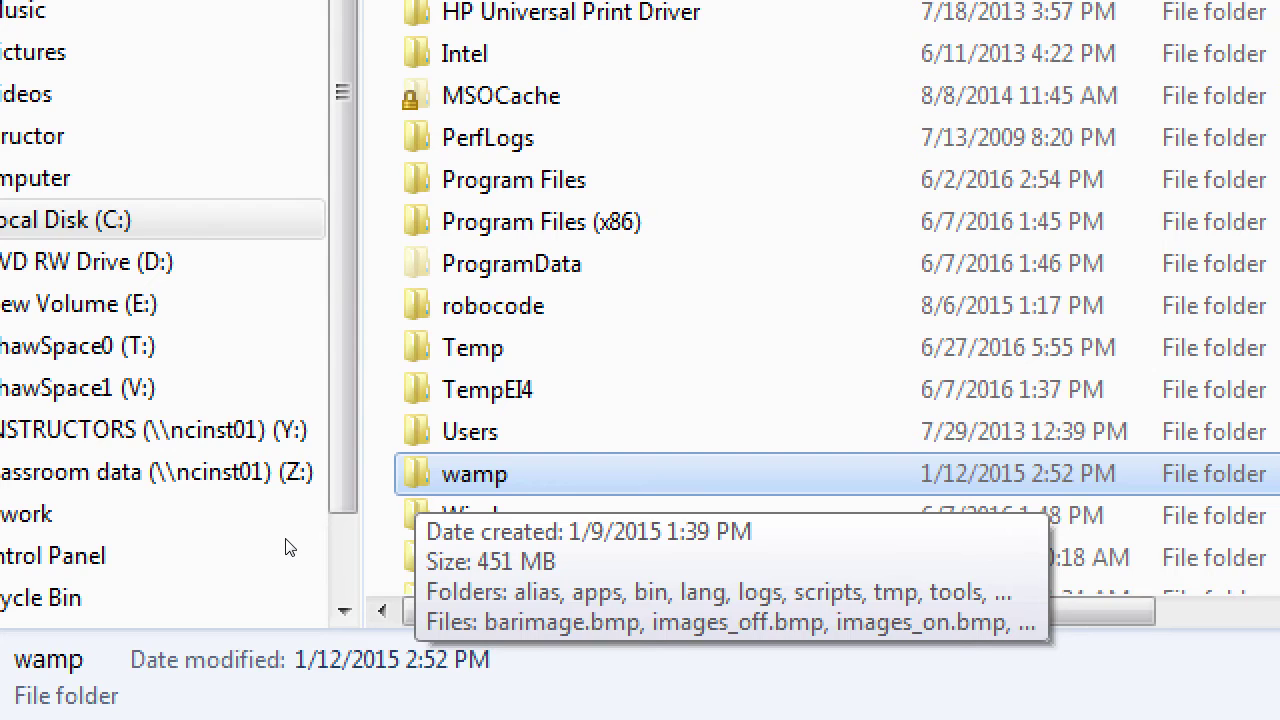
key("Return")
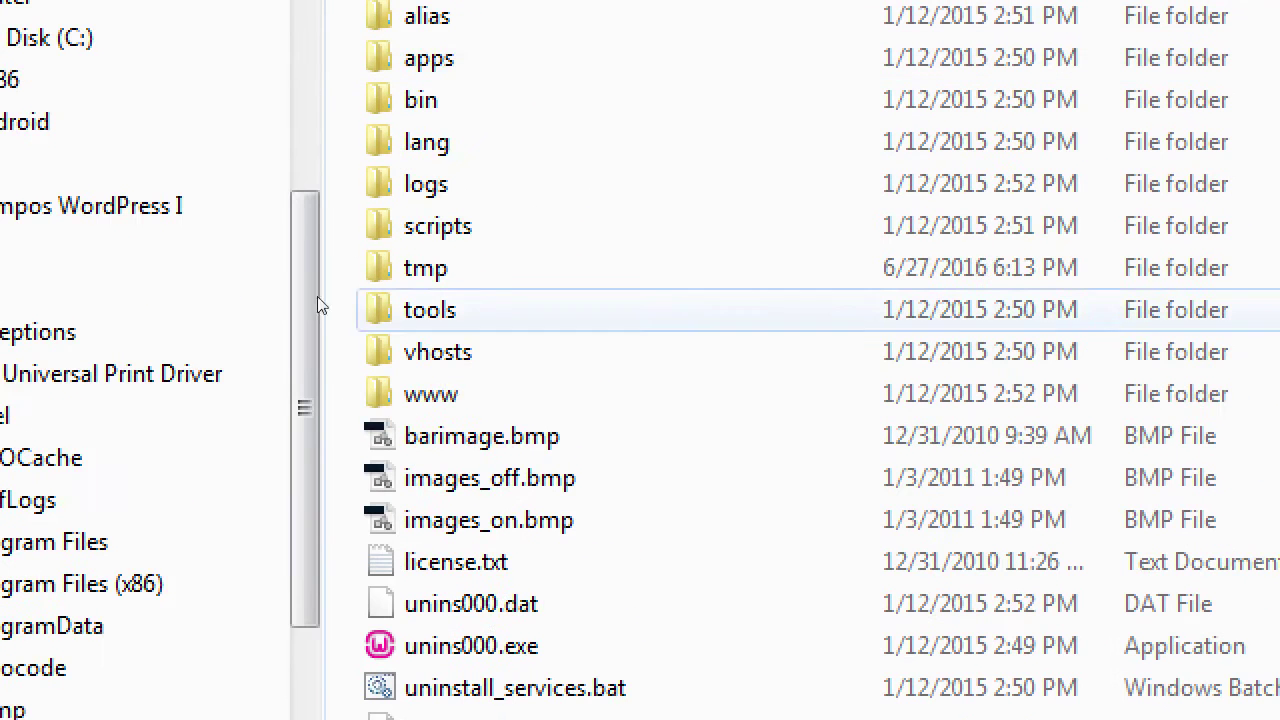
key("Down")
key("Down")
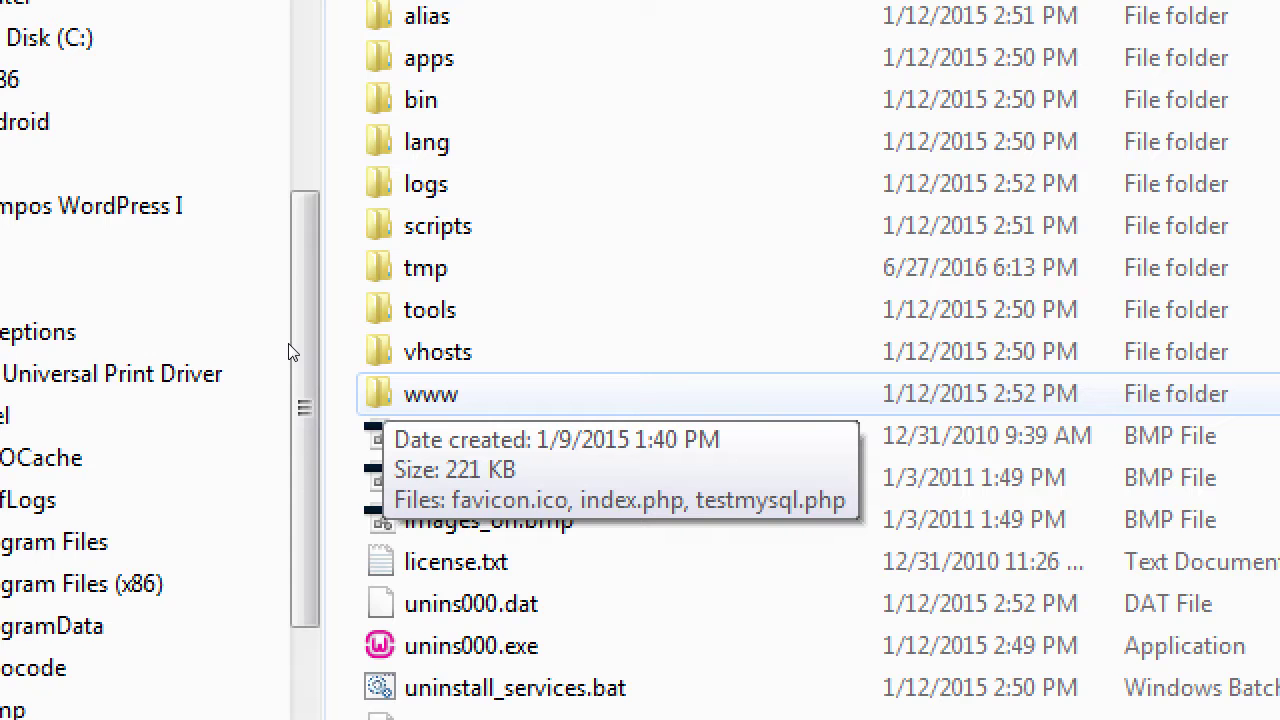
key("Return")
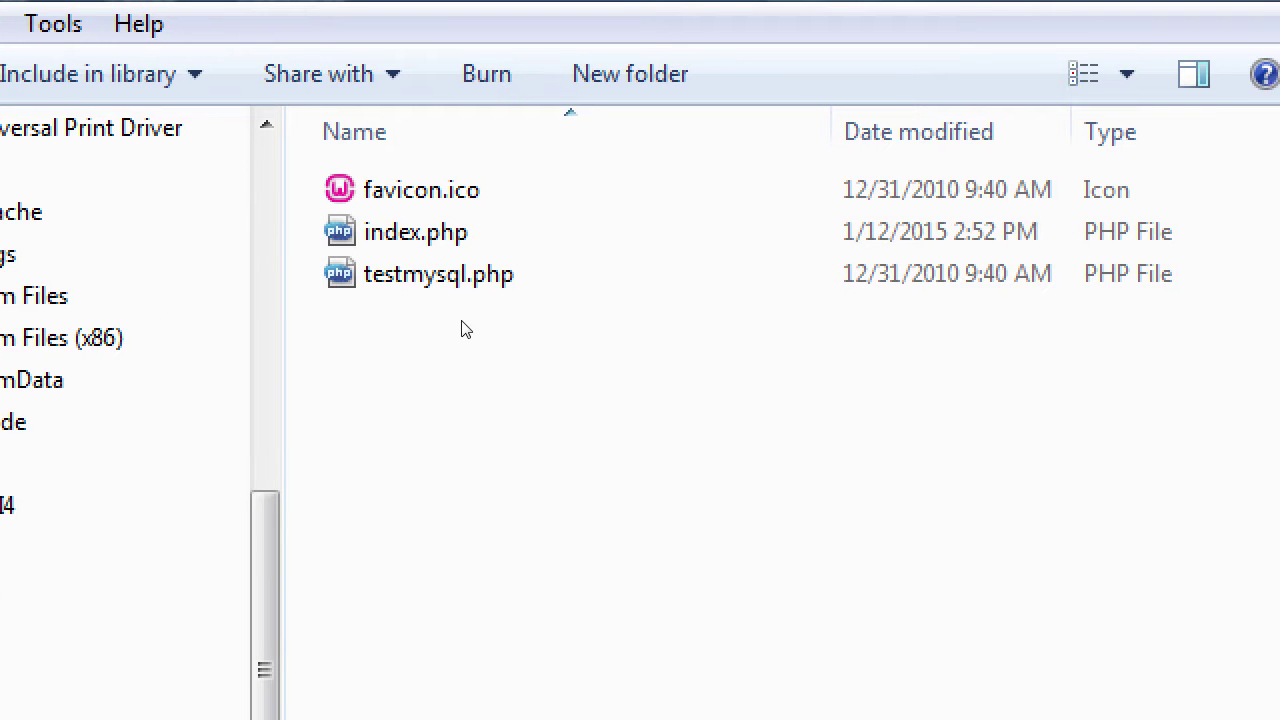
right_click(651, 421)
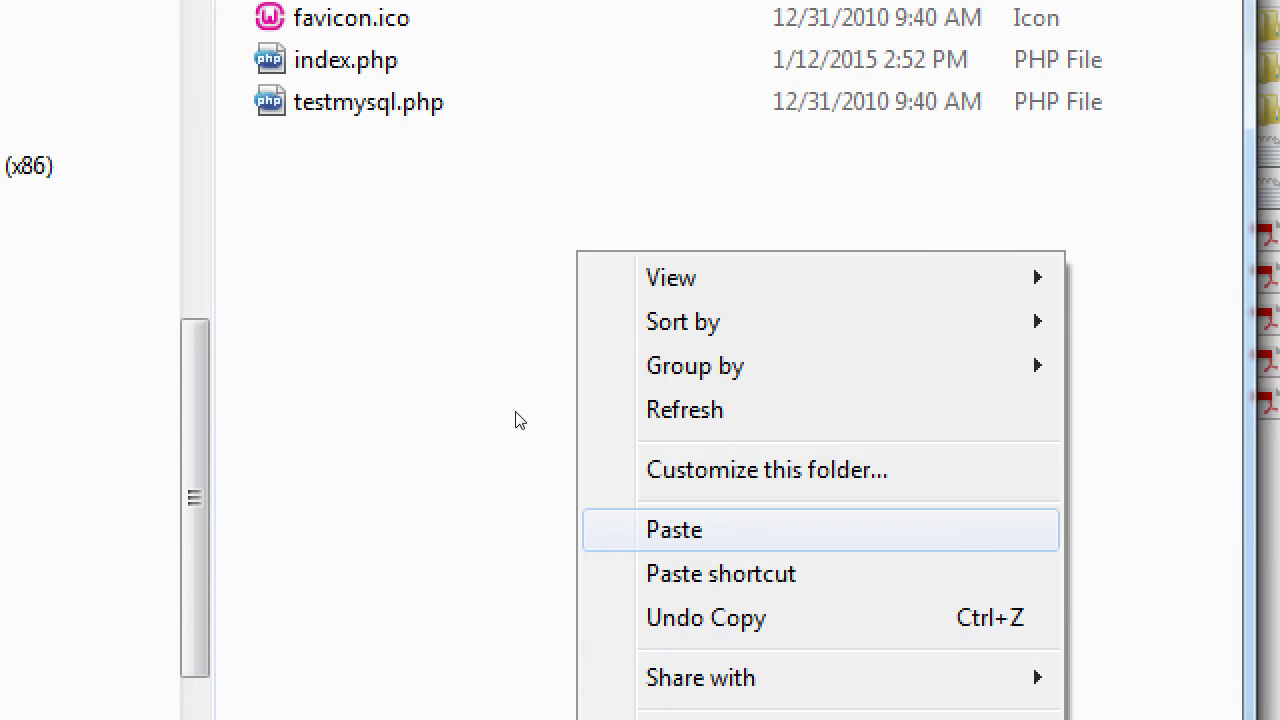
key("Return")
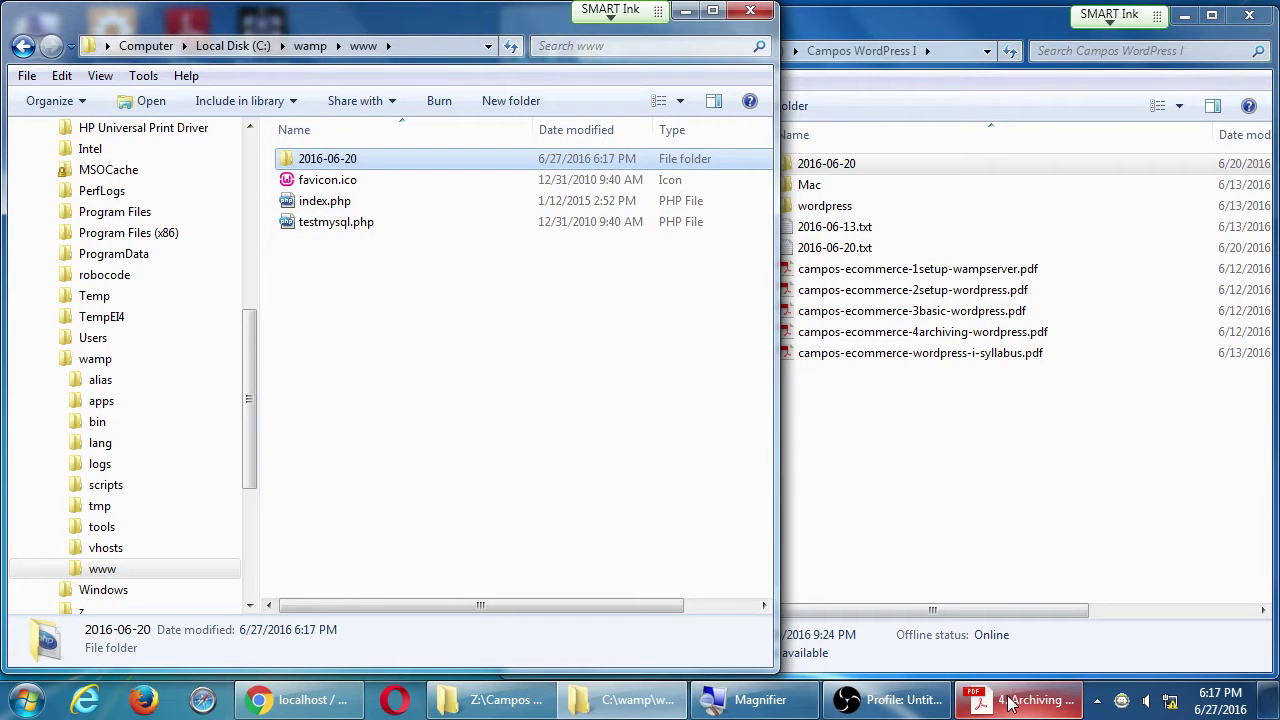
Step: Bring back the Duplicator PDF and restore it to a smaller window below the www folder listing
mouse_move(1010, 705)
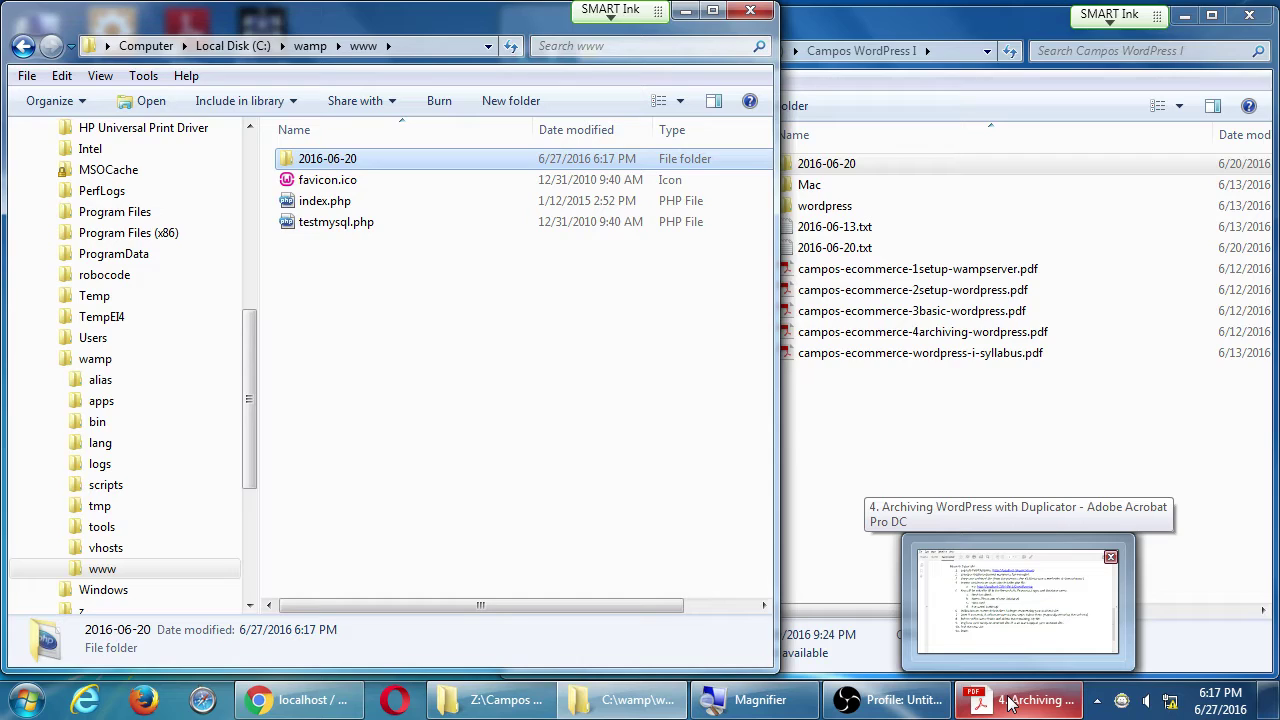
left_click(1010, 705)
left_click_drag(405, 10, 588, 283)
key("super+plus")
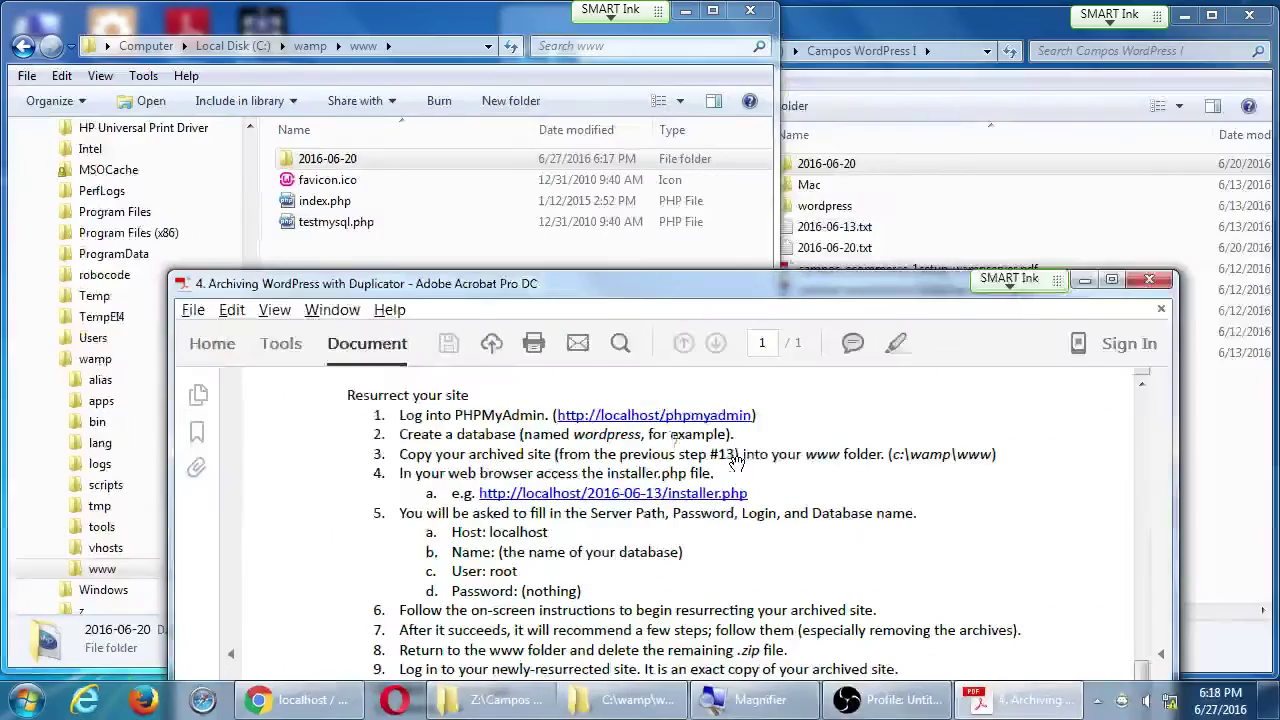
Step: Restore the phpMyAdmin browser to a smaller window overlapping the PDF, and dismiss its unsupported extensions notice
left_click(330, 705)
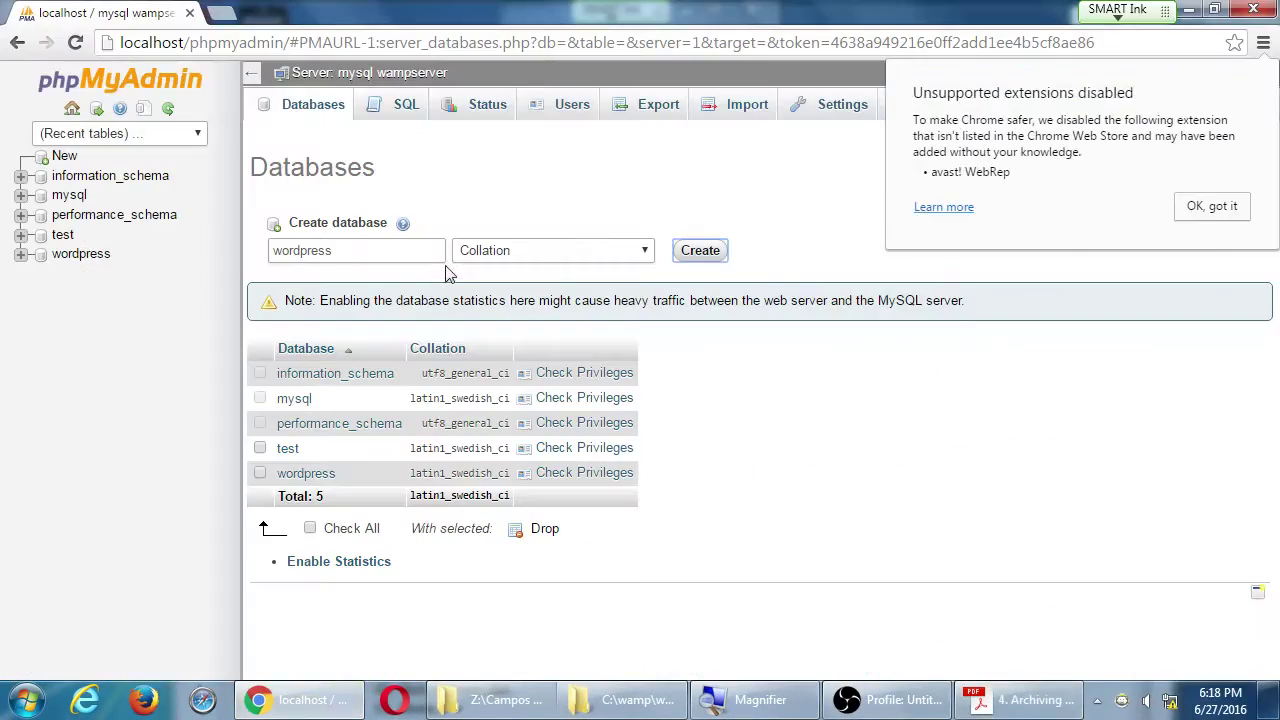
key("super+Down")
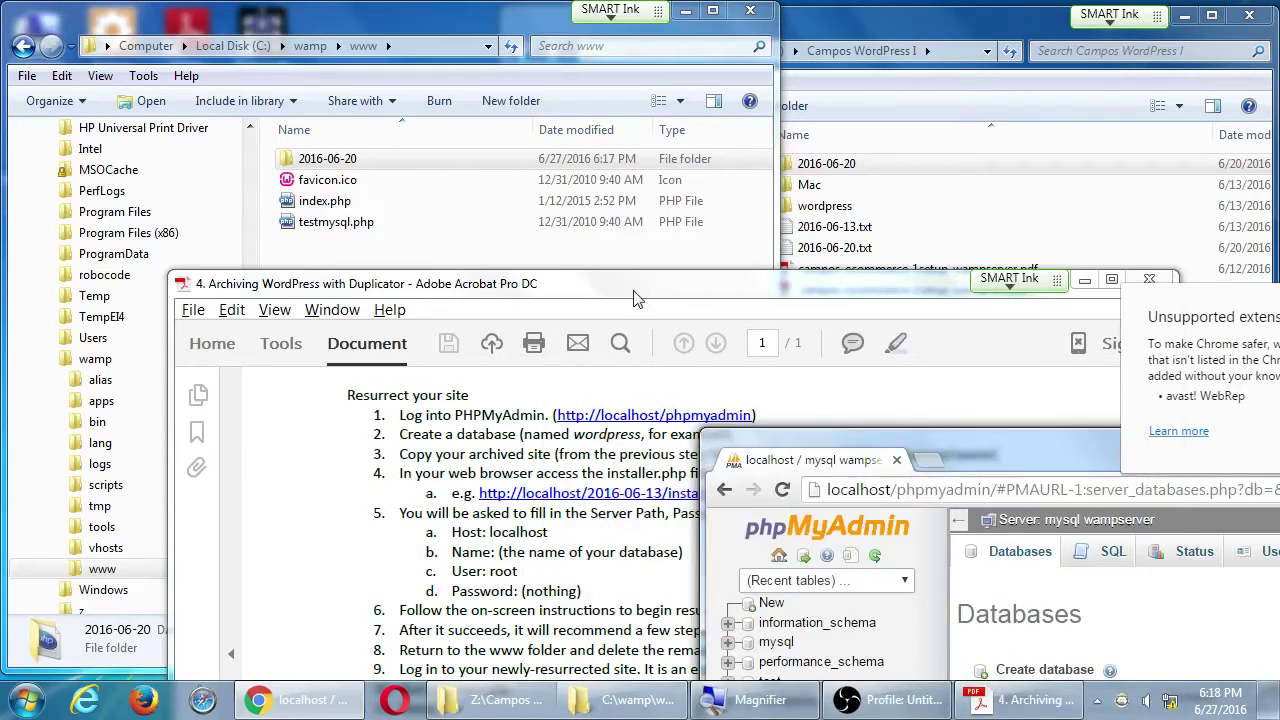
left_click_drag(633, 291, 528, 207)
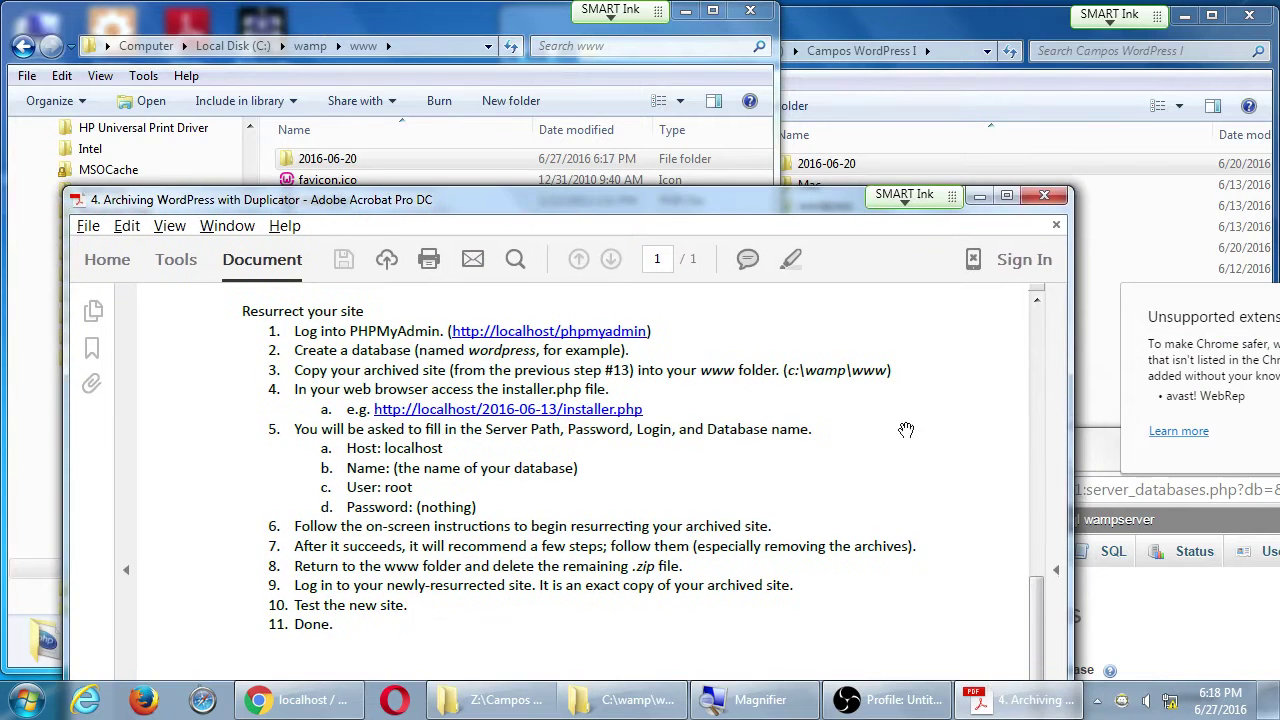
left_click(1070, 455)
left_click_drag(971, 445, 625, 444)
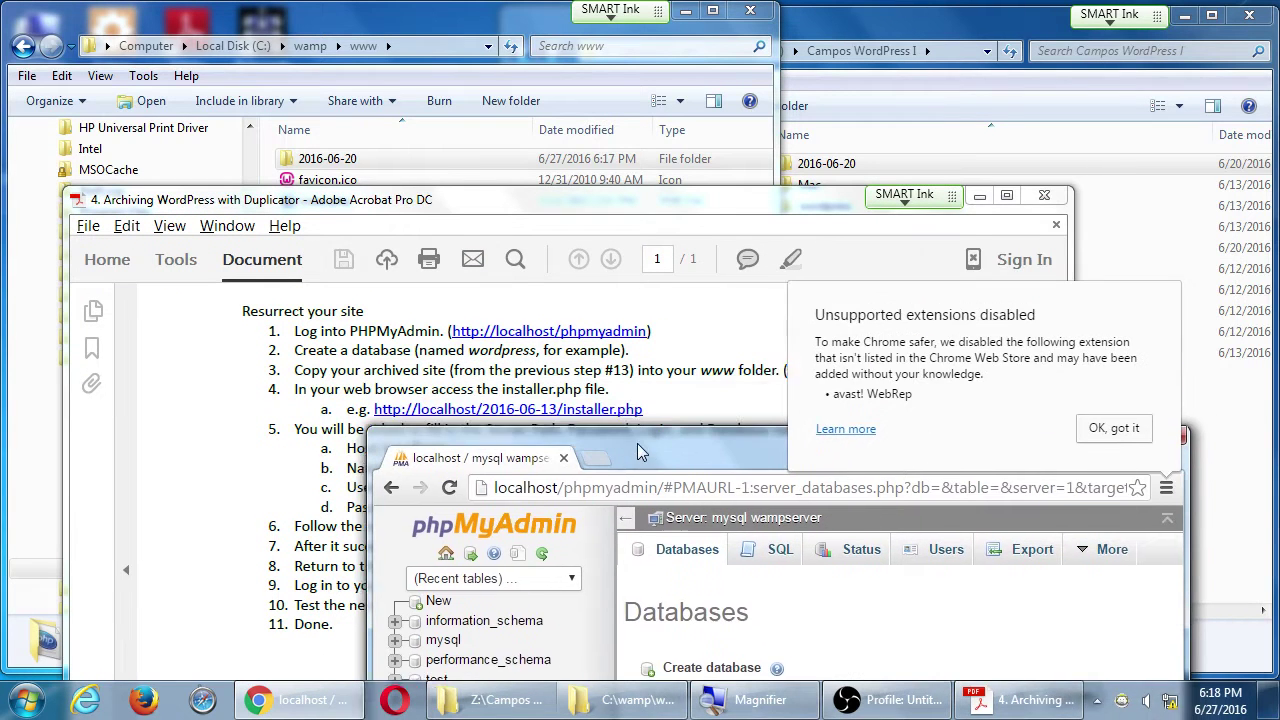
left_click(1090, 430)
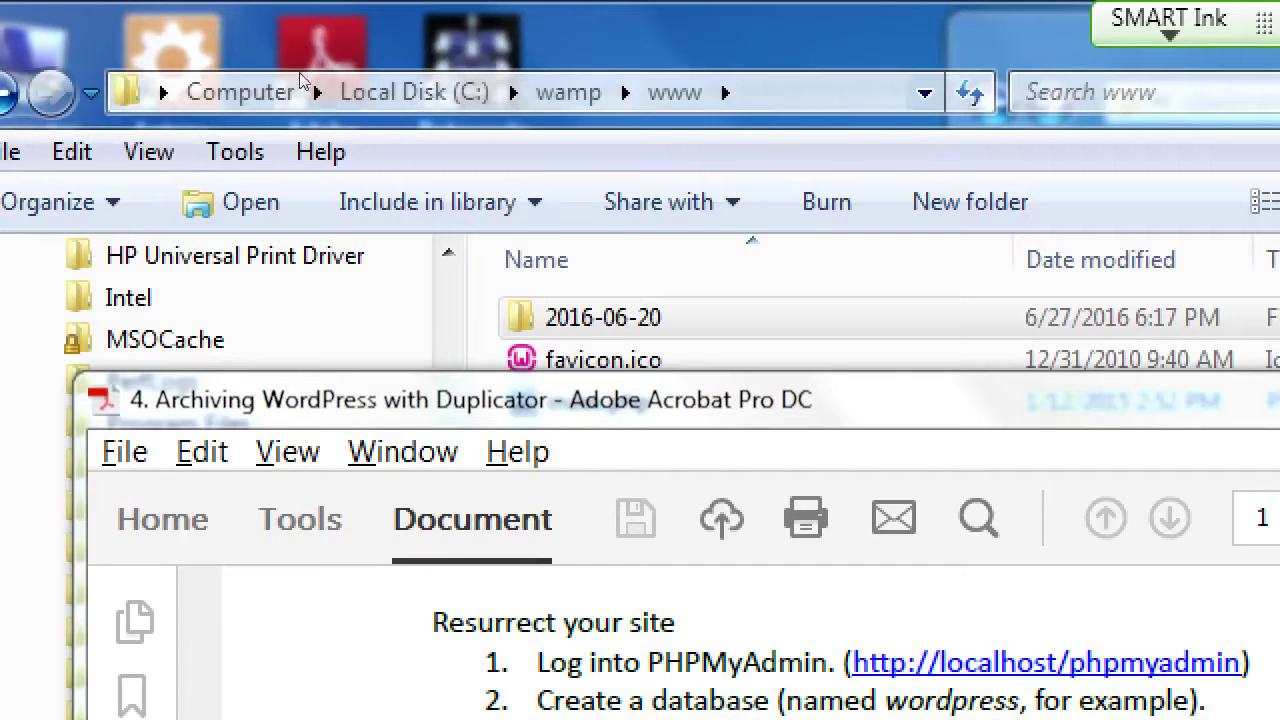
left_click(318, 10)
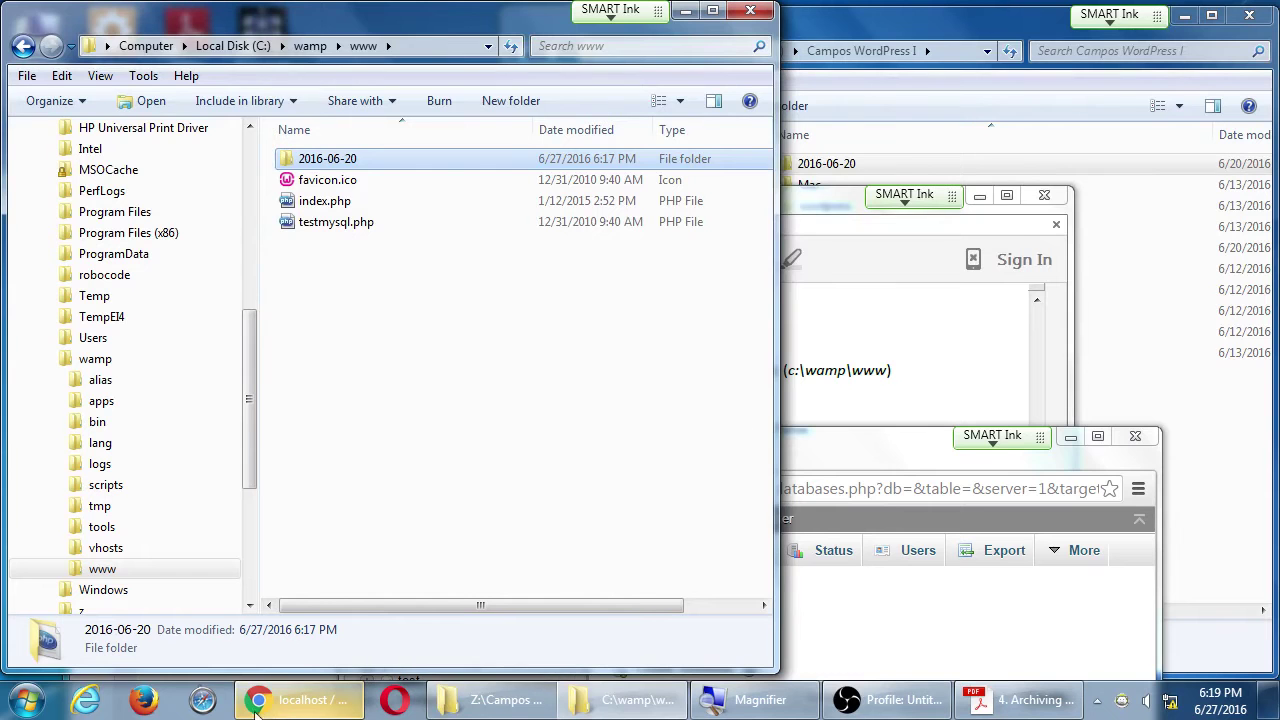
left_click(256, 704)
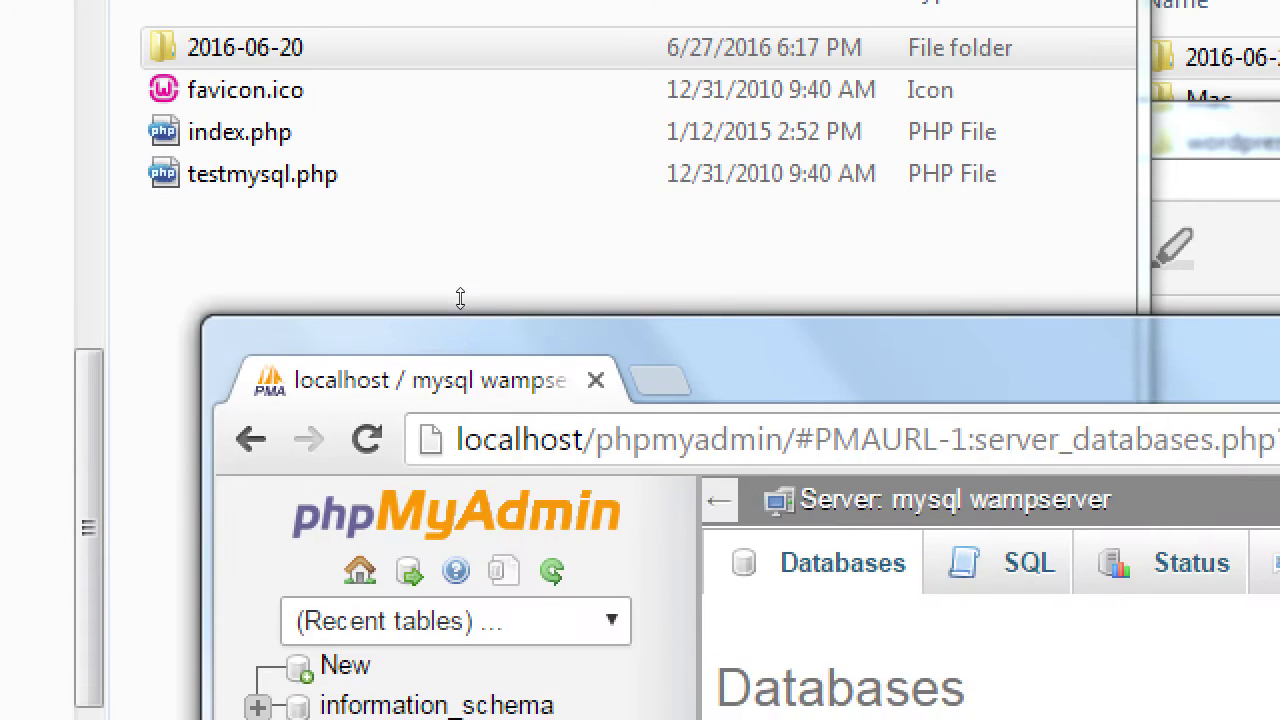
key("ctrl+l")
type("http")
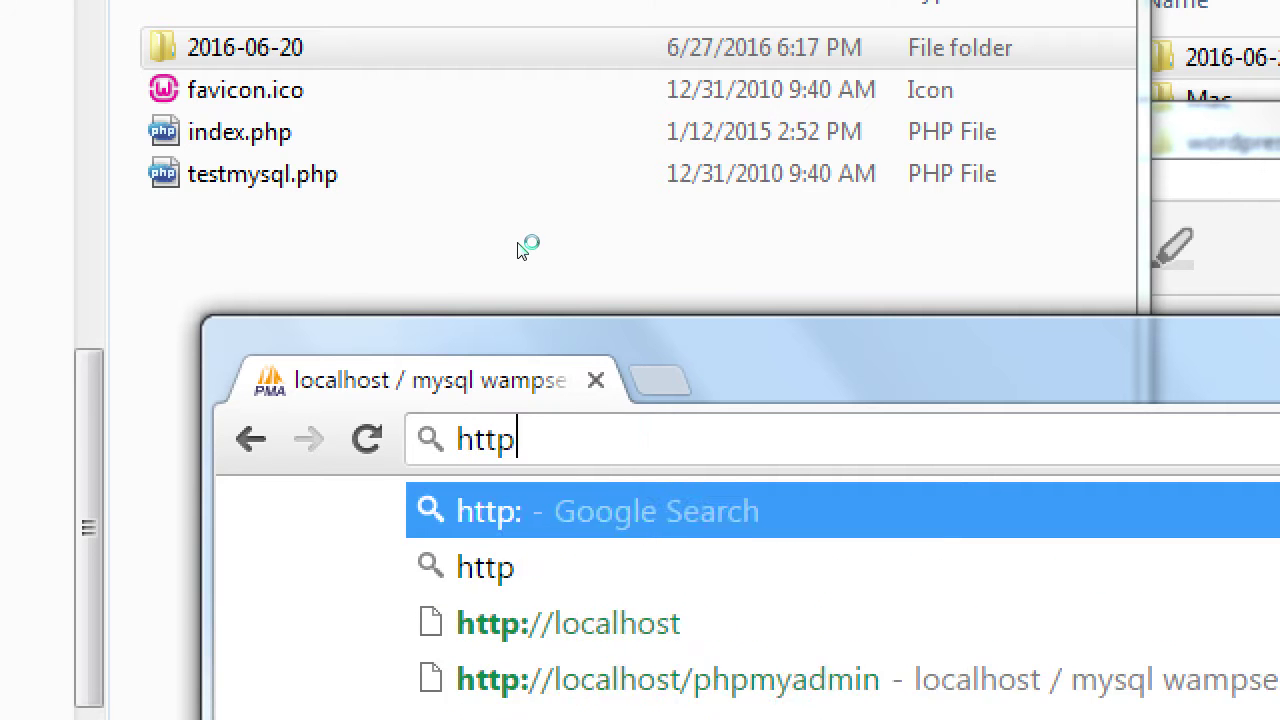
type("://localhost")
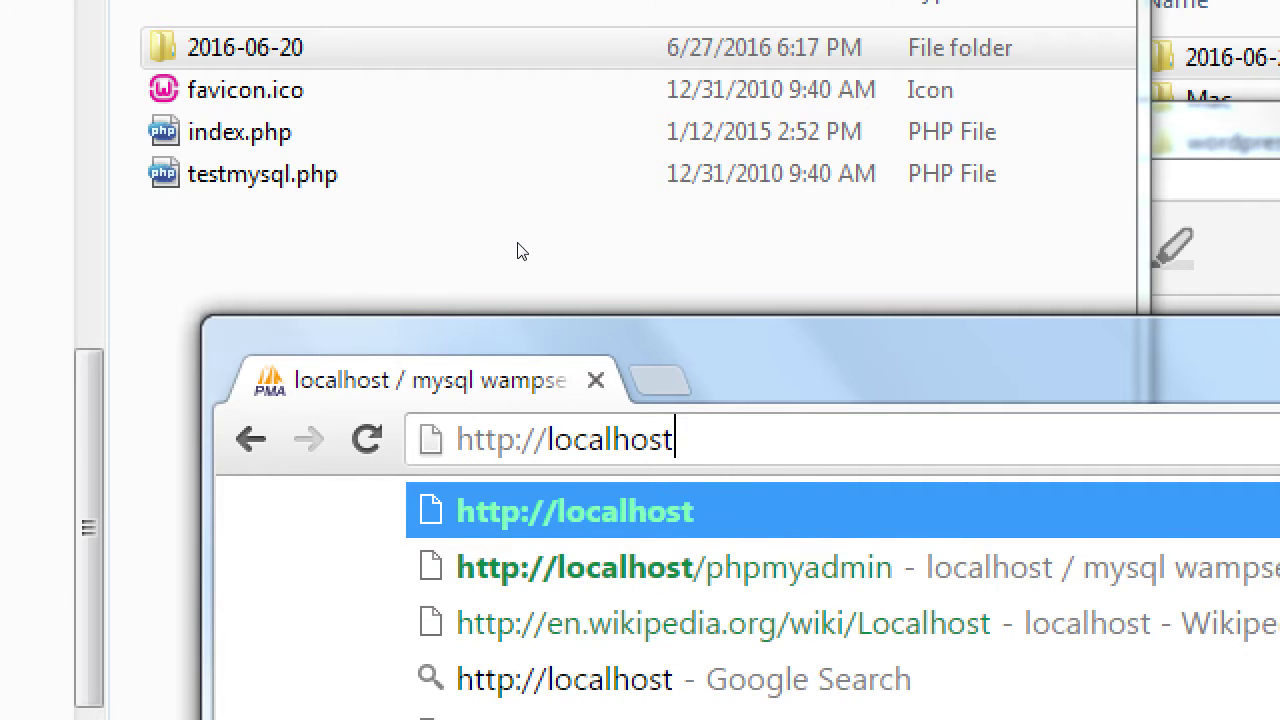
type("/2016-065")
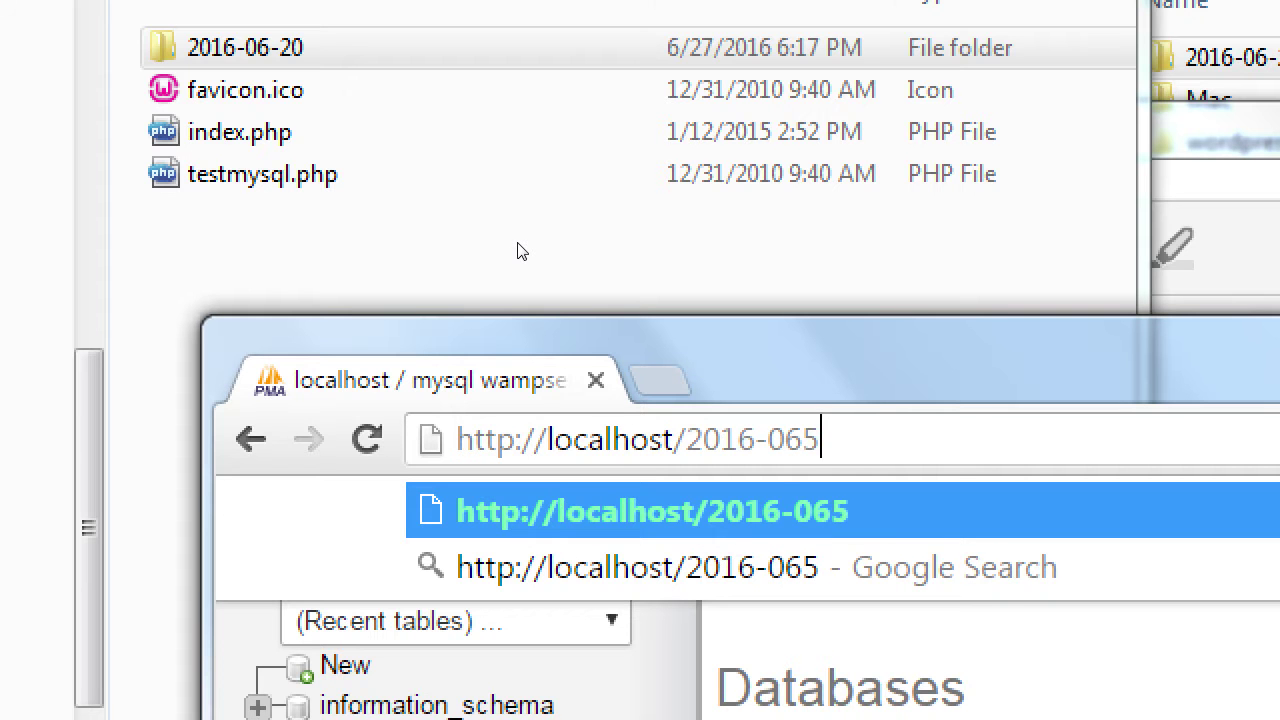
key("BackSpace")
type("-")
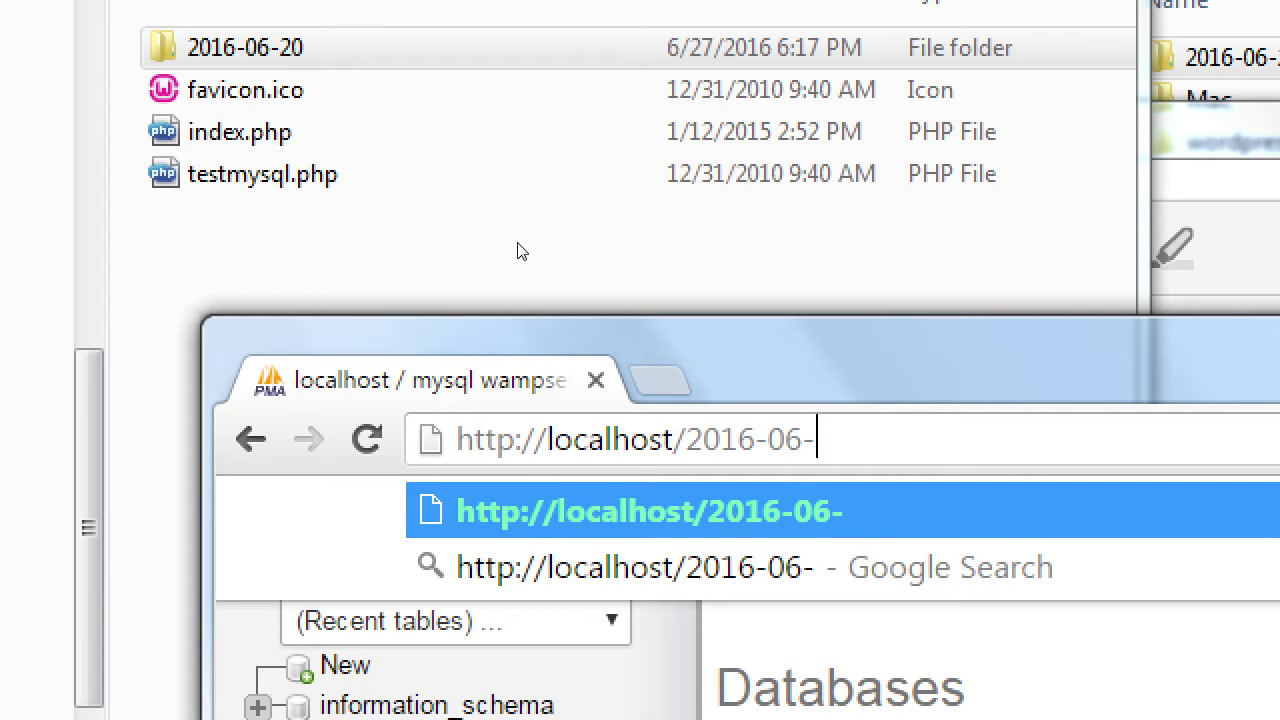
type("20/")
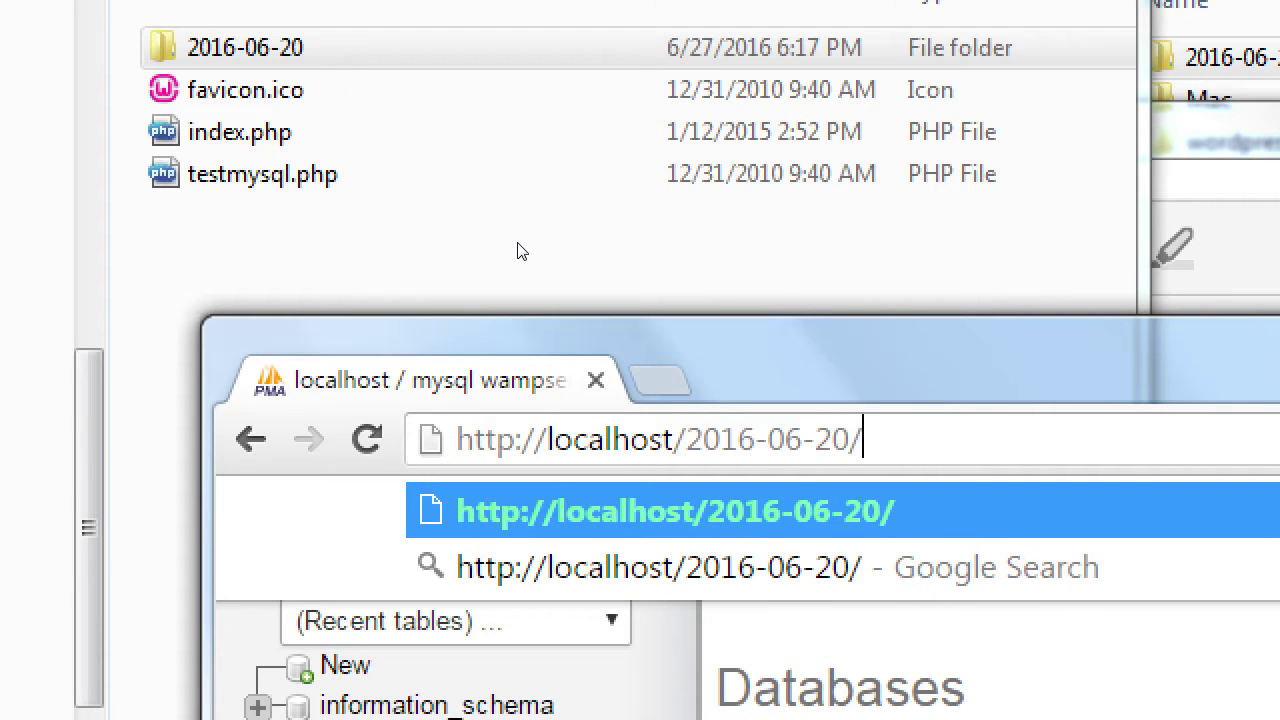
type("installer")
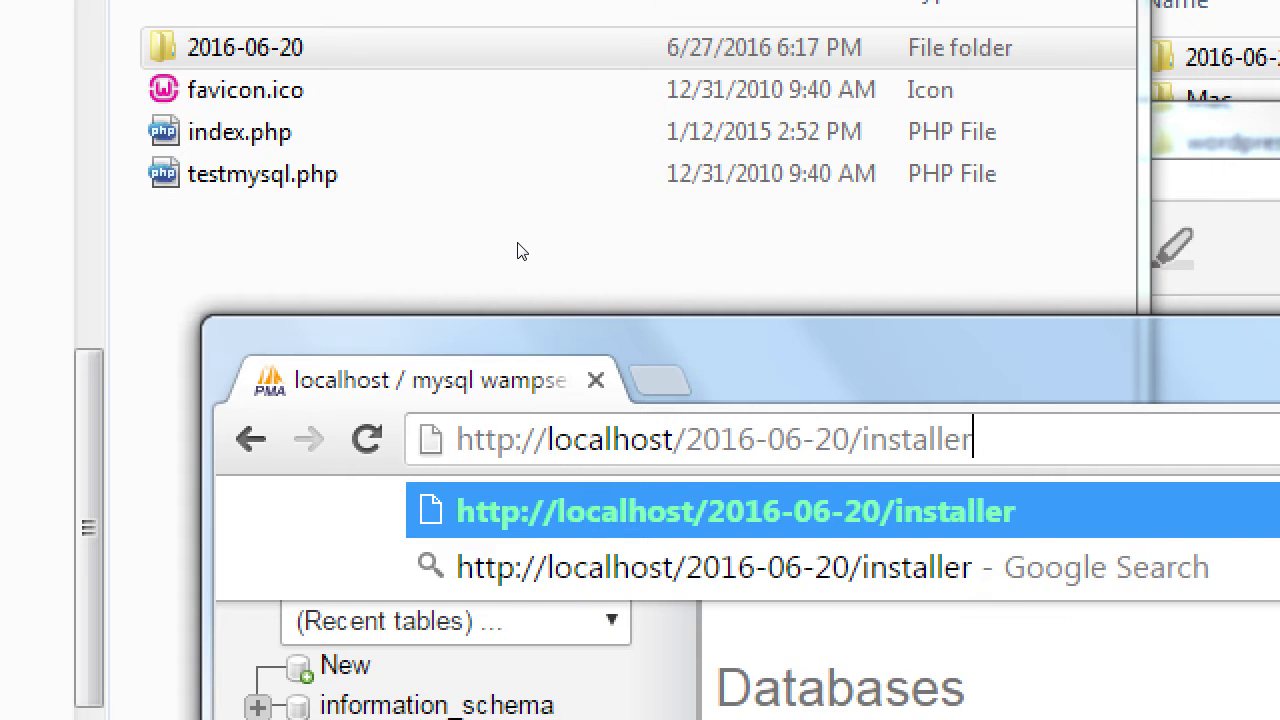
type(".php")
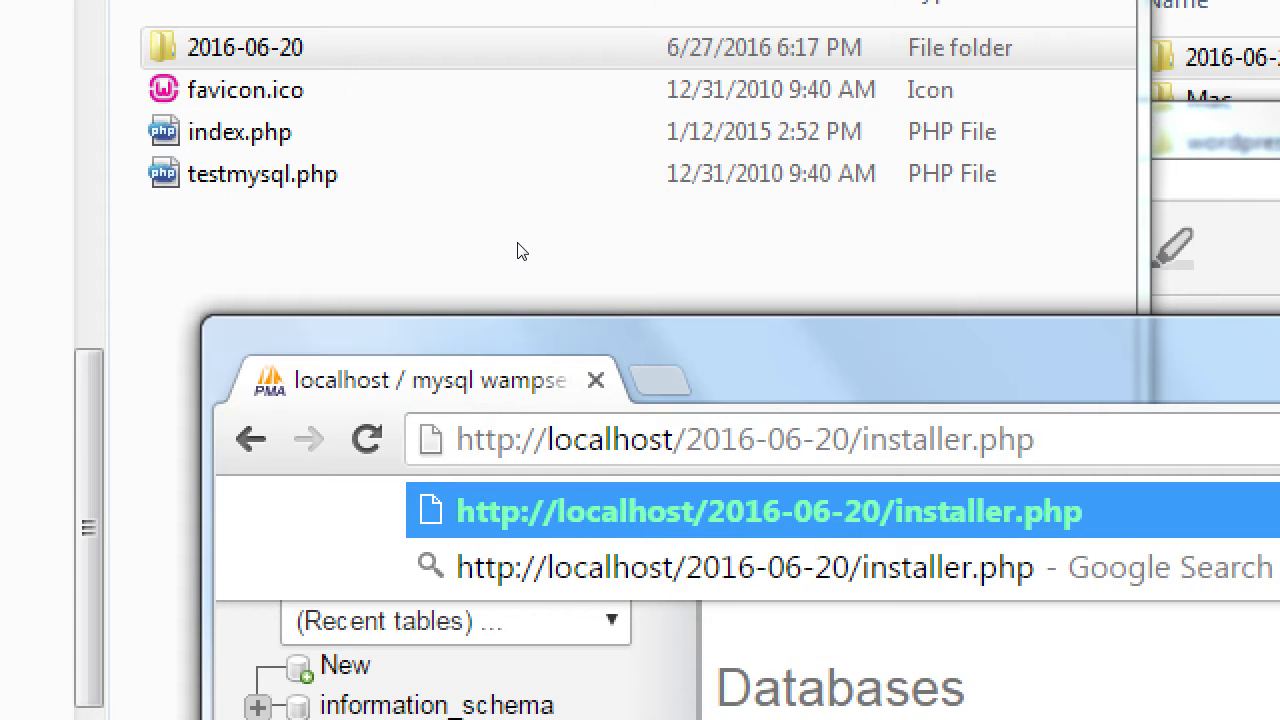
key("Return")
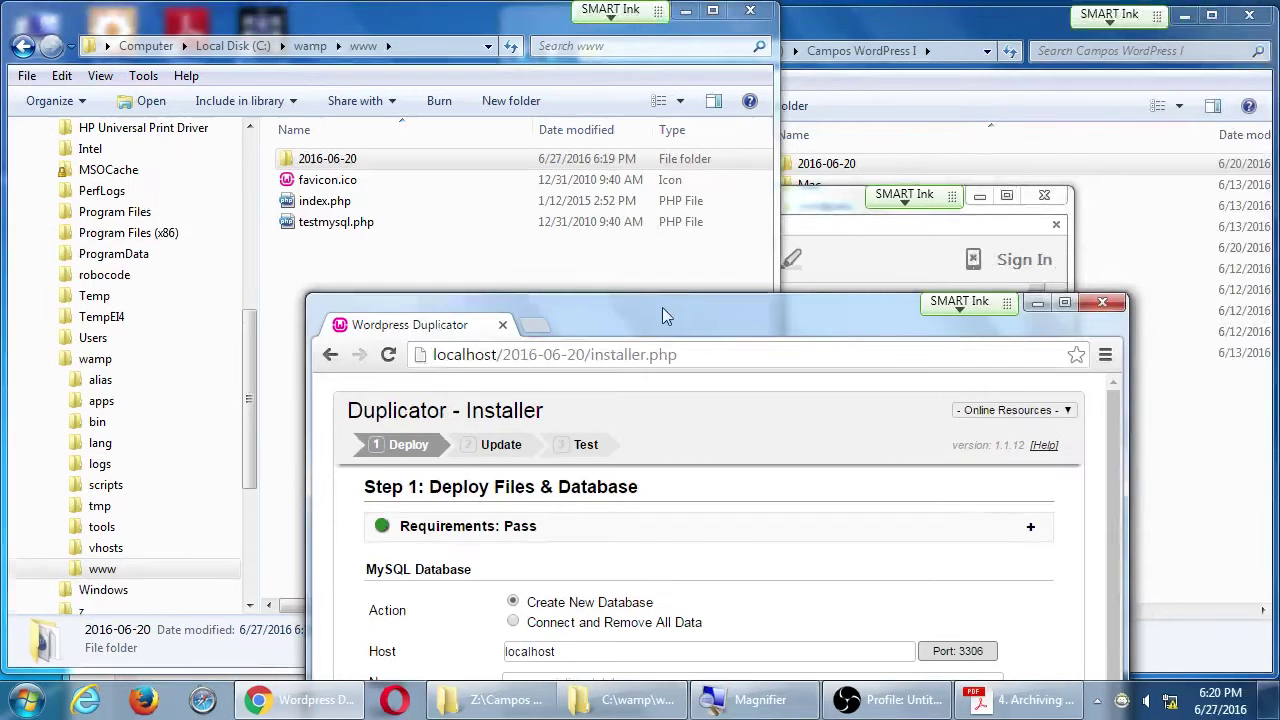
Step: Move the Duplicator installer's browser window up over the www folder listing and maximize it
left_click_drag(932, 350, 968, 0)
left_click_drag(680, 85, 677, 73)
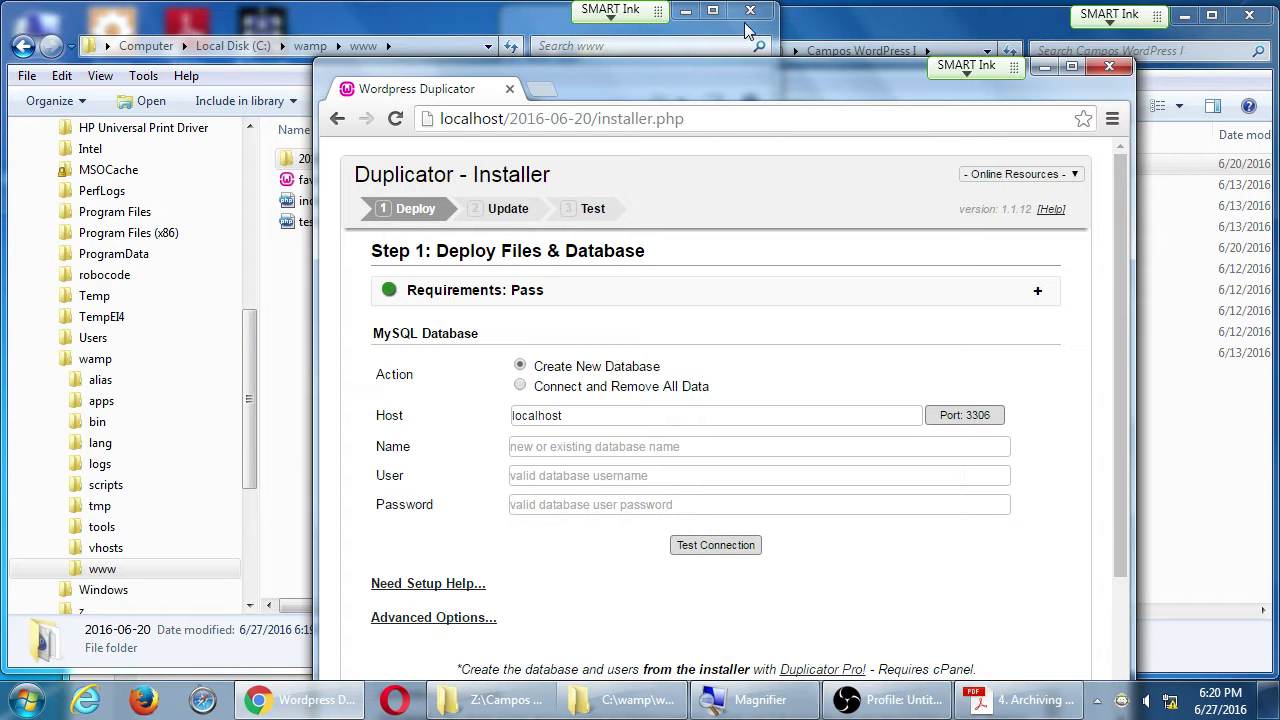
left_click(1071, 66)
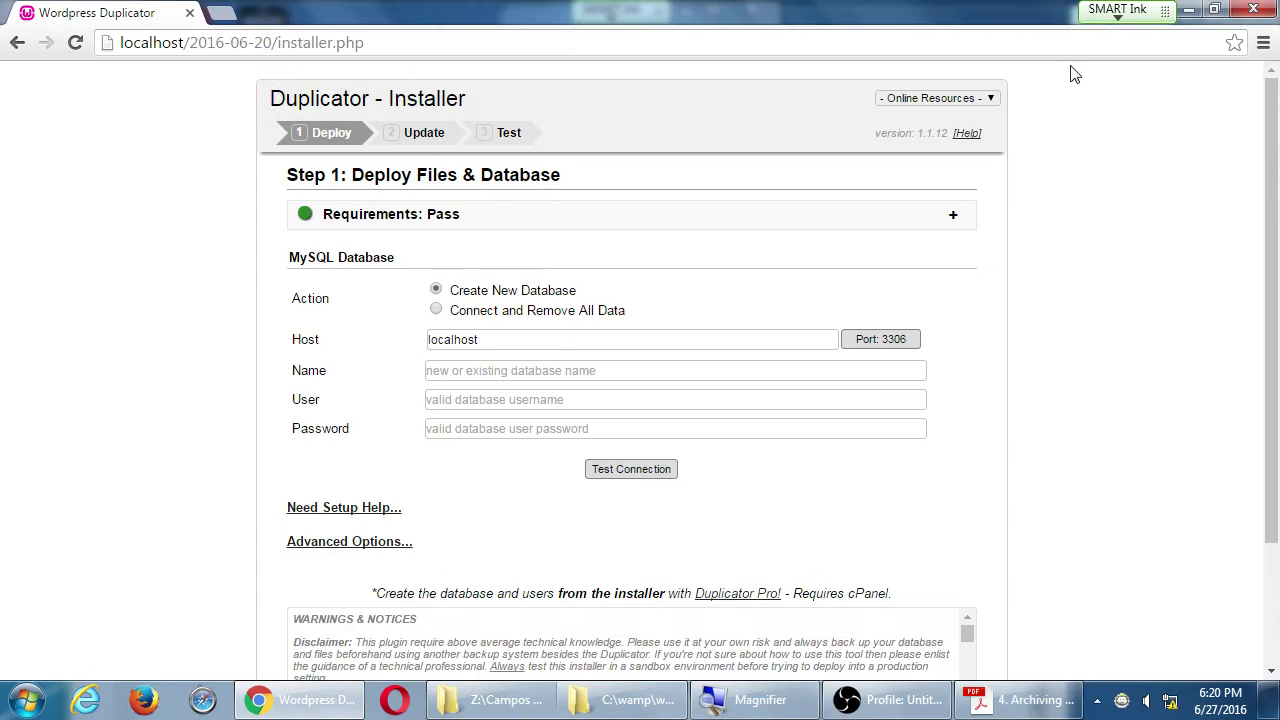
Step: Place the Duplicator PDF and the installer browser side by side, with the PDF showing the "Resurrect your site" instructions
left_click(985, 688)
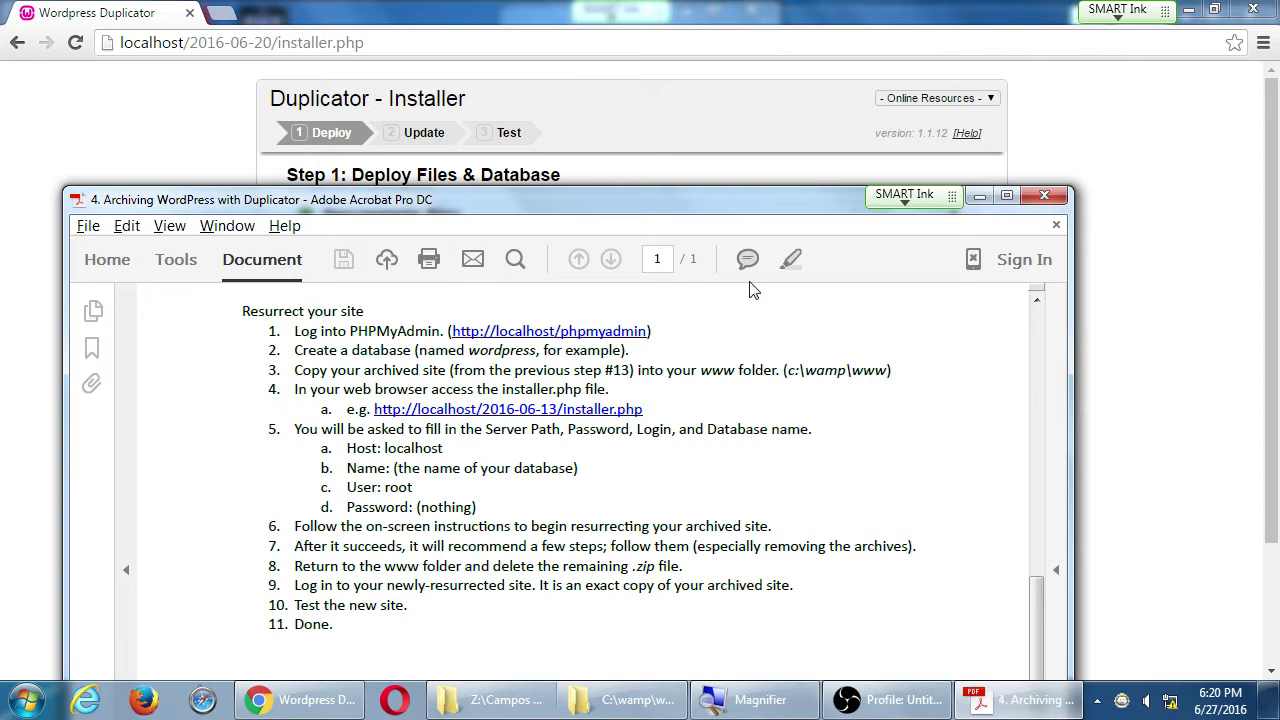
left_click_drag(759, 205, 2, 60)
left_click_drag(975, 9, 1279, 90)
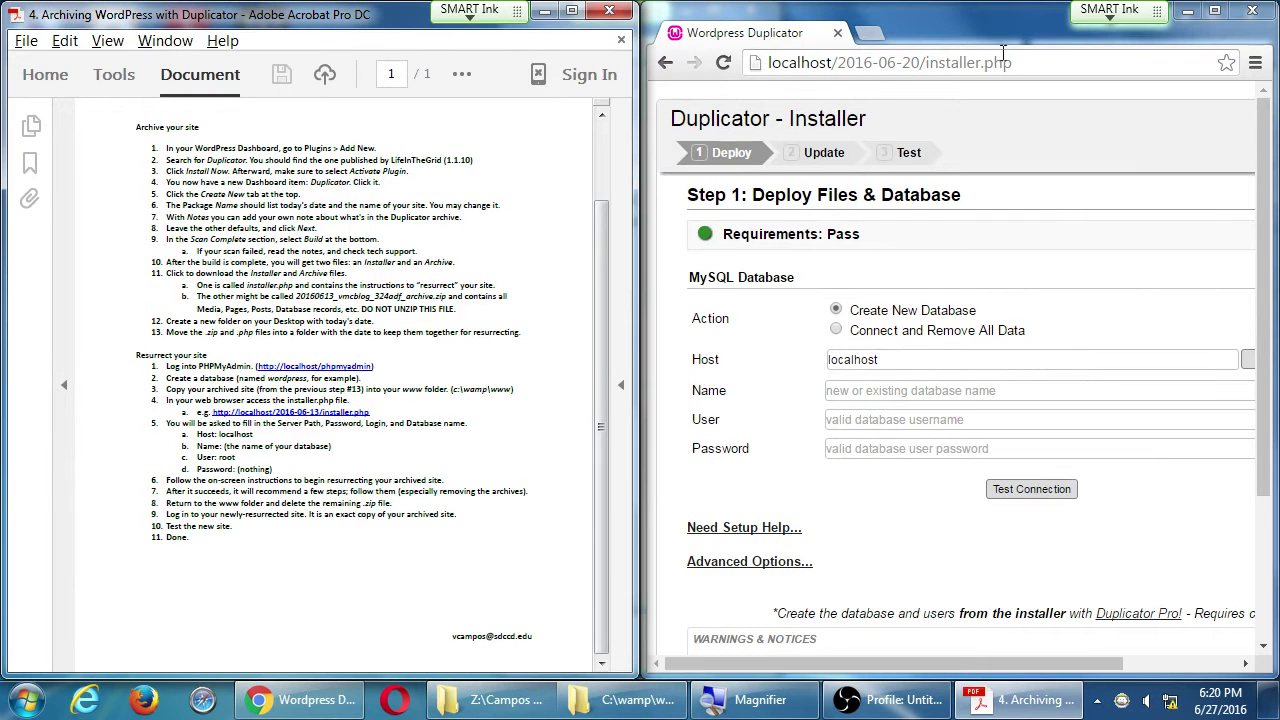
left_click_drag(376, 20, 566, 27)
left_click(995, 143)
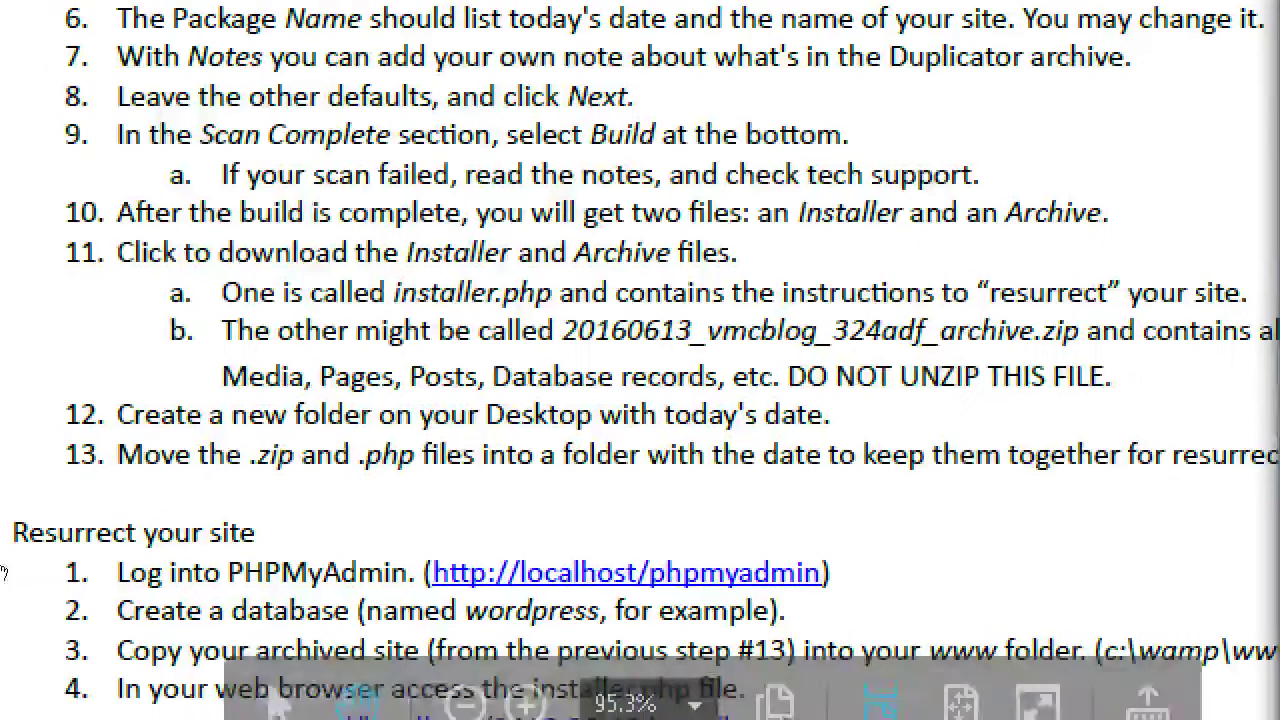
scroll(100, 490, "down", 5)
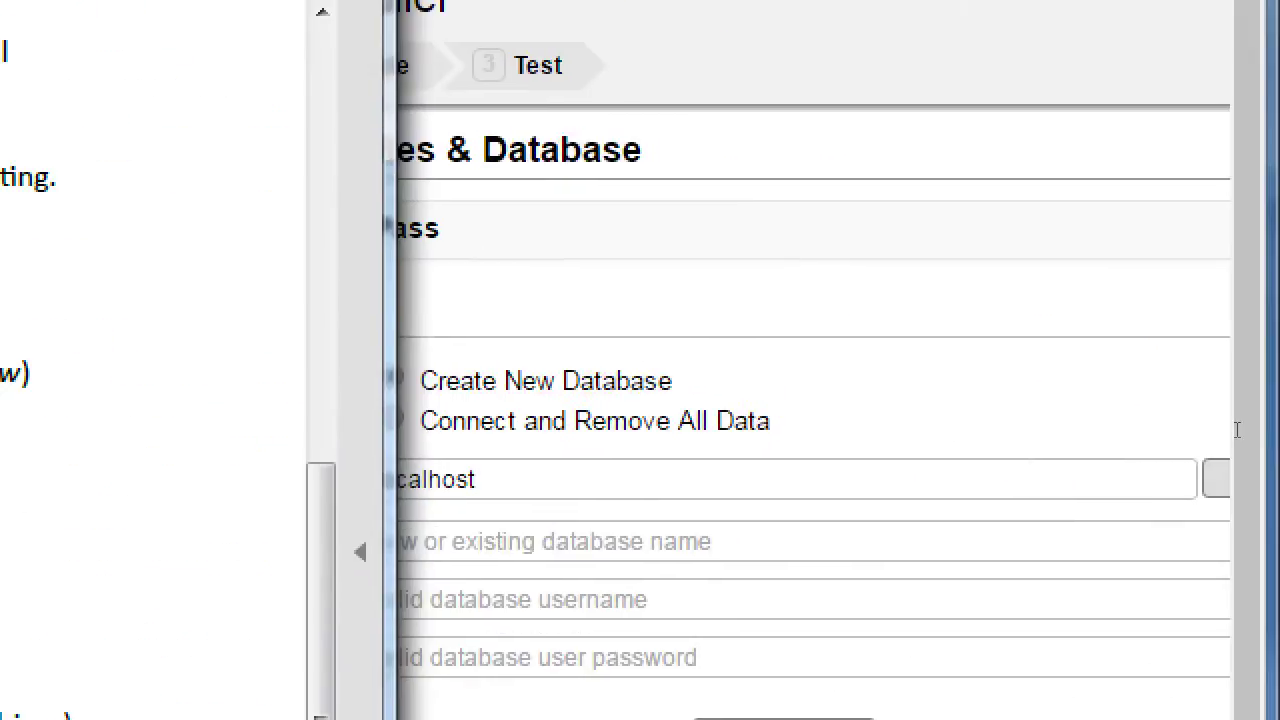
Step: Enter wordpress as the database name and root as the user in the installer, leaving the password empty
left_click(1063, 177)
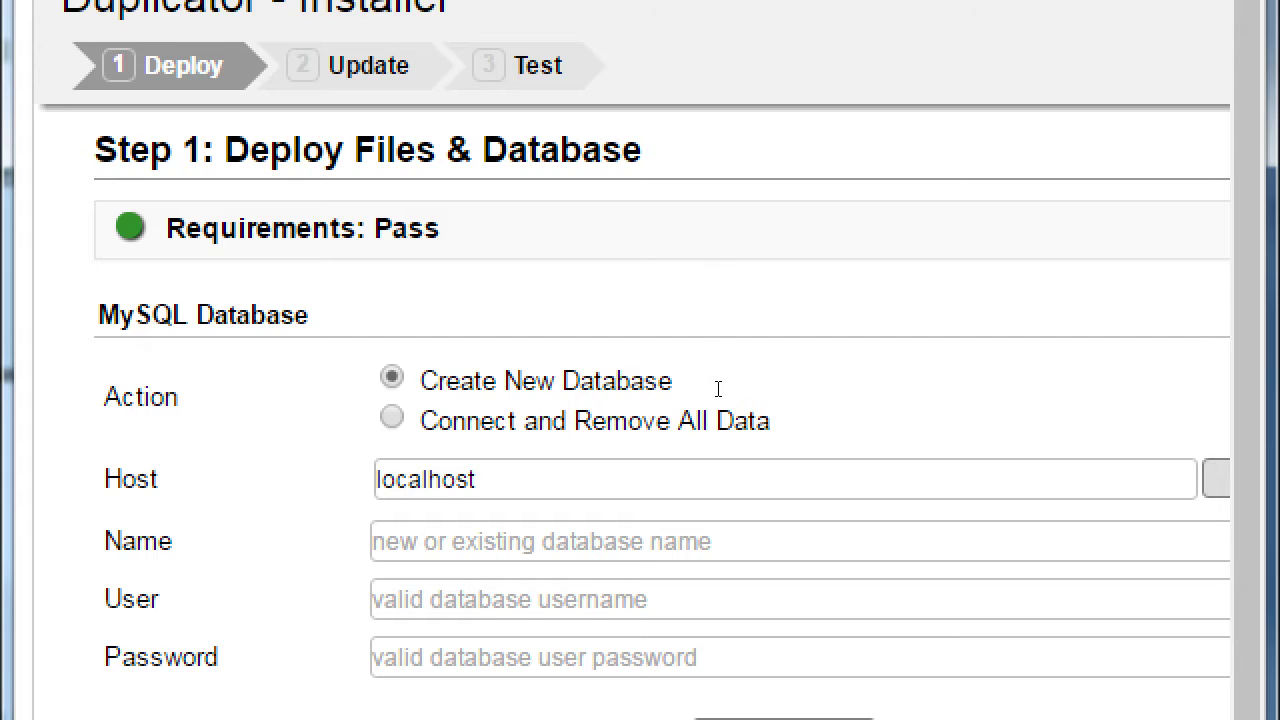
scroll(773, 515, "down", 2)
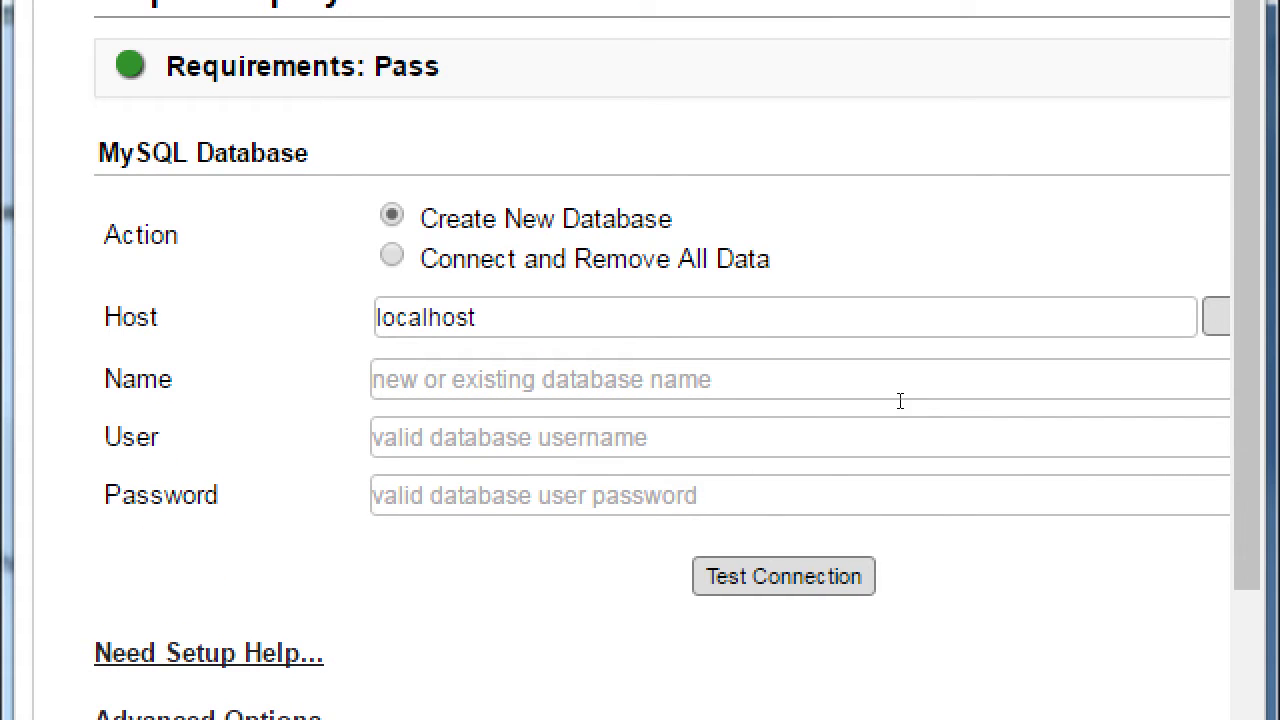
left_click(1002, 392)
type("w")
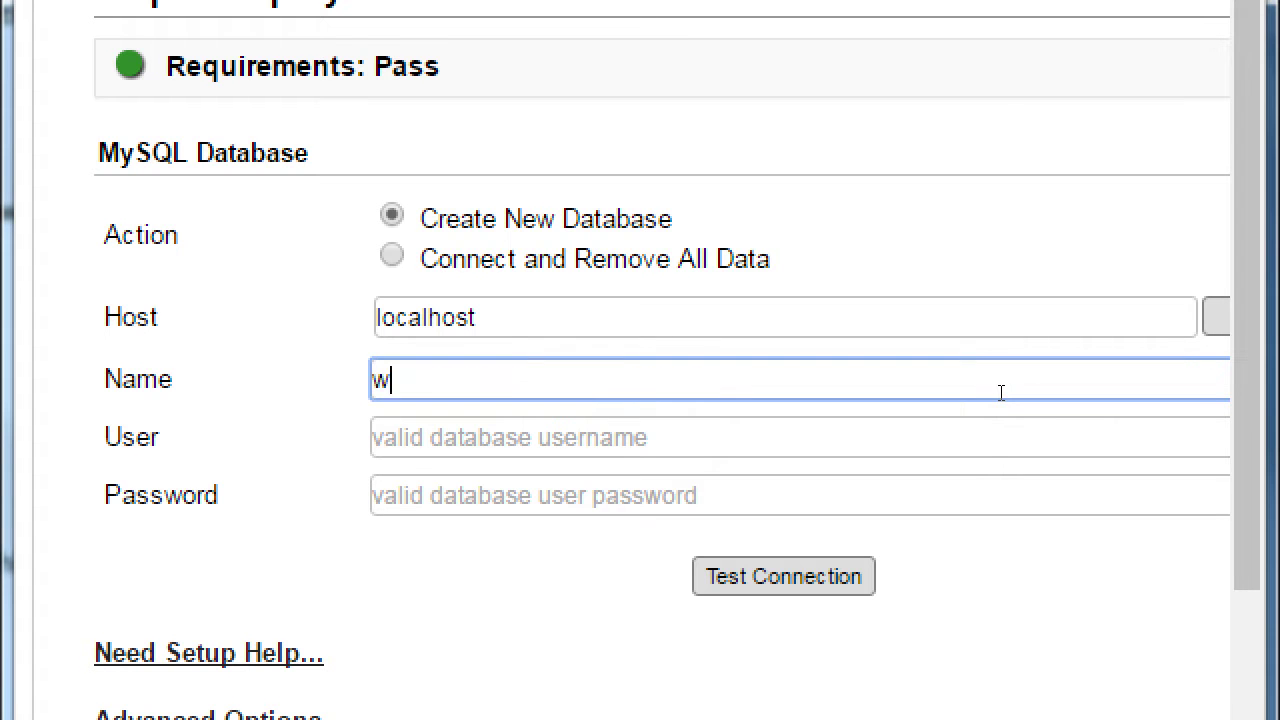
type("ordpress")
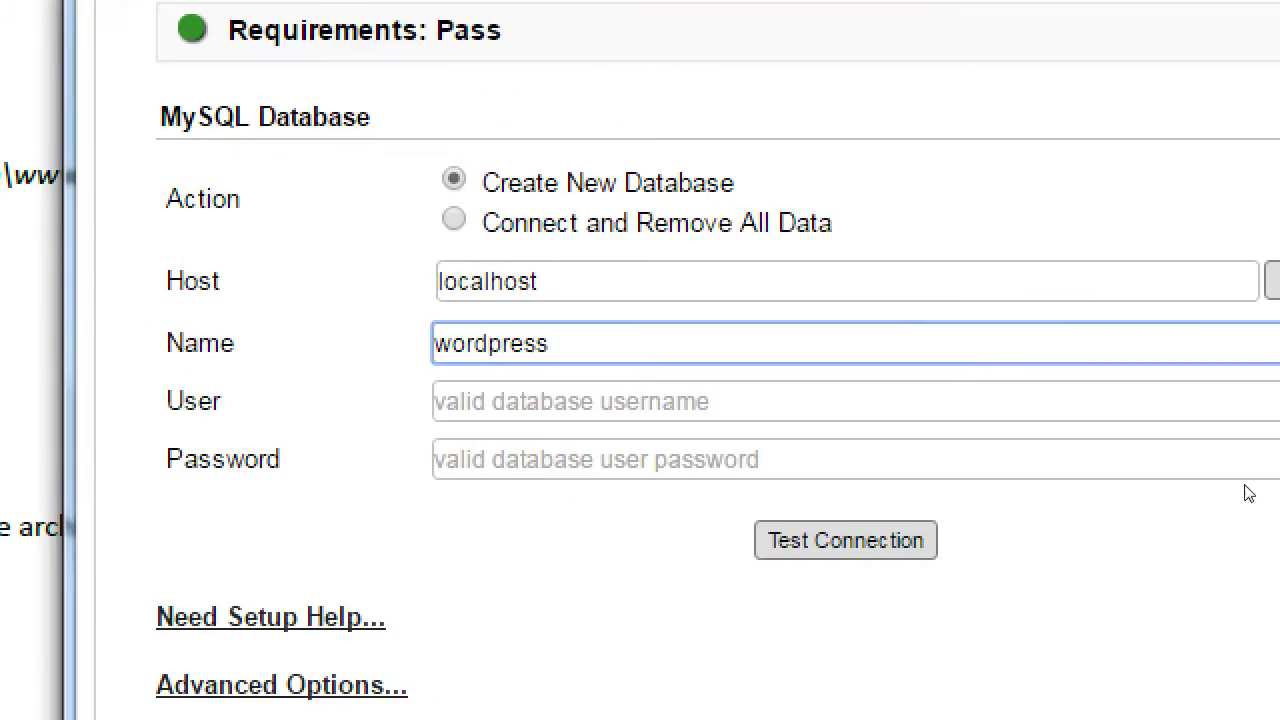
key("Tab")
type("root")
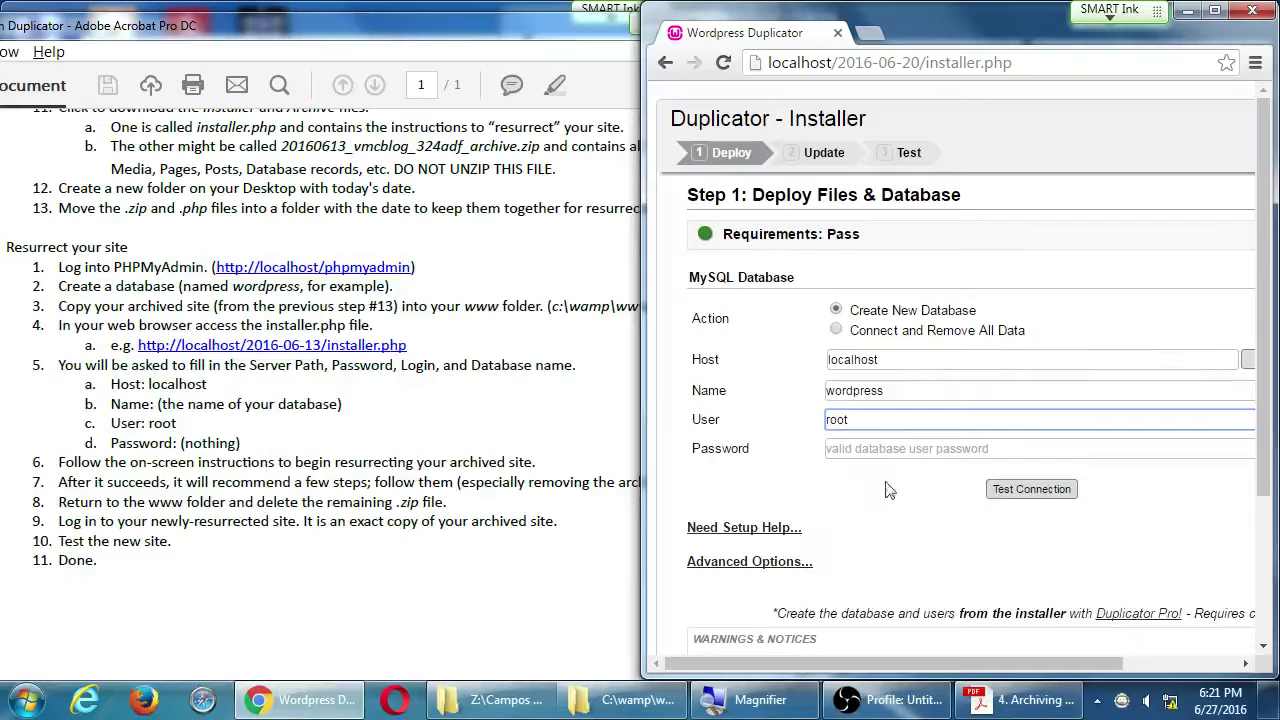
Step: Test the database connection and maximize the browser to view the connection report
left_click(1022, 494)
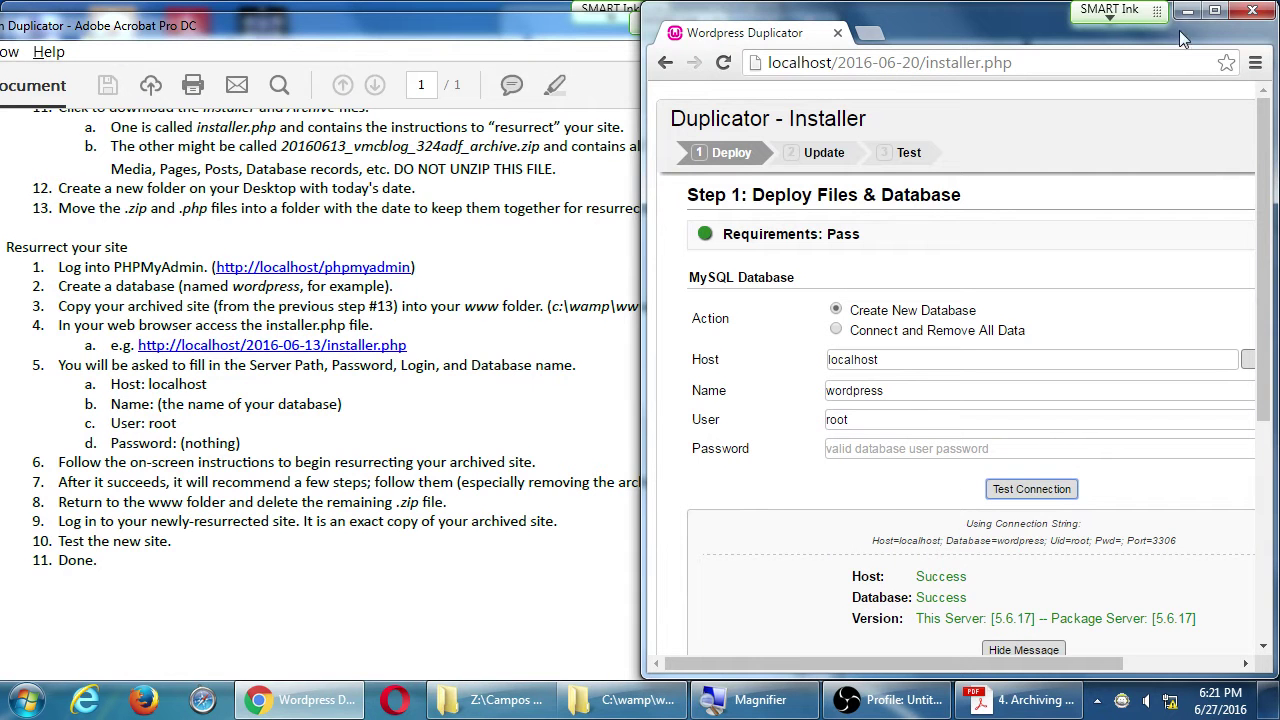
left_click(1213, 11)
scroll(1008, 521, "down", 2)
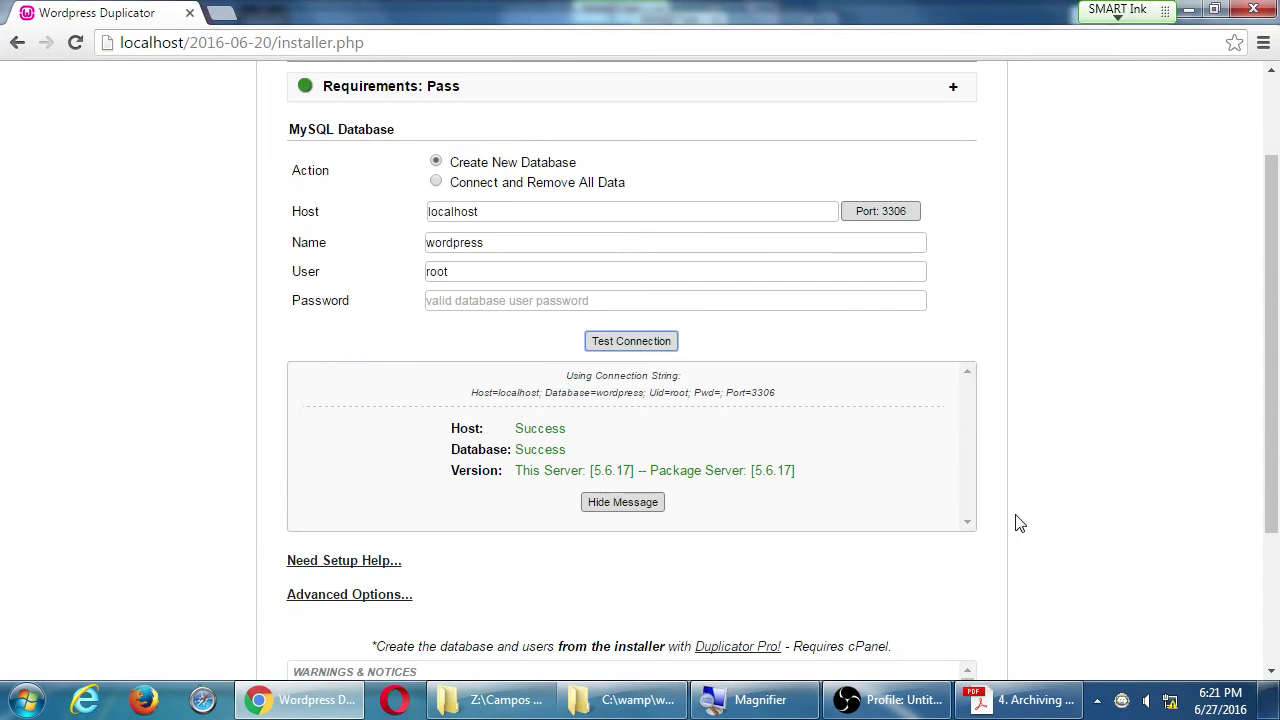
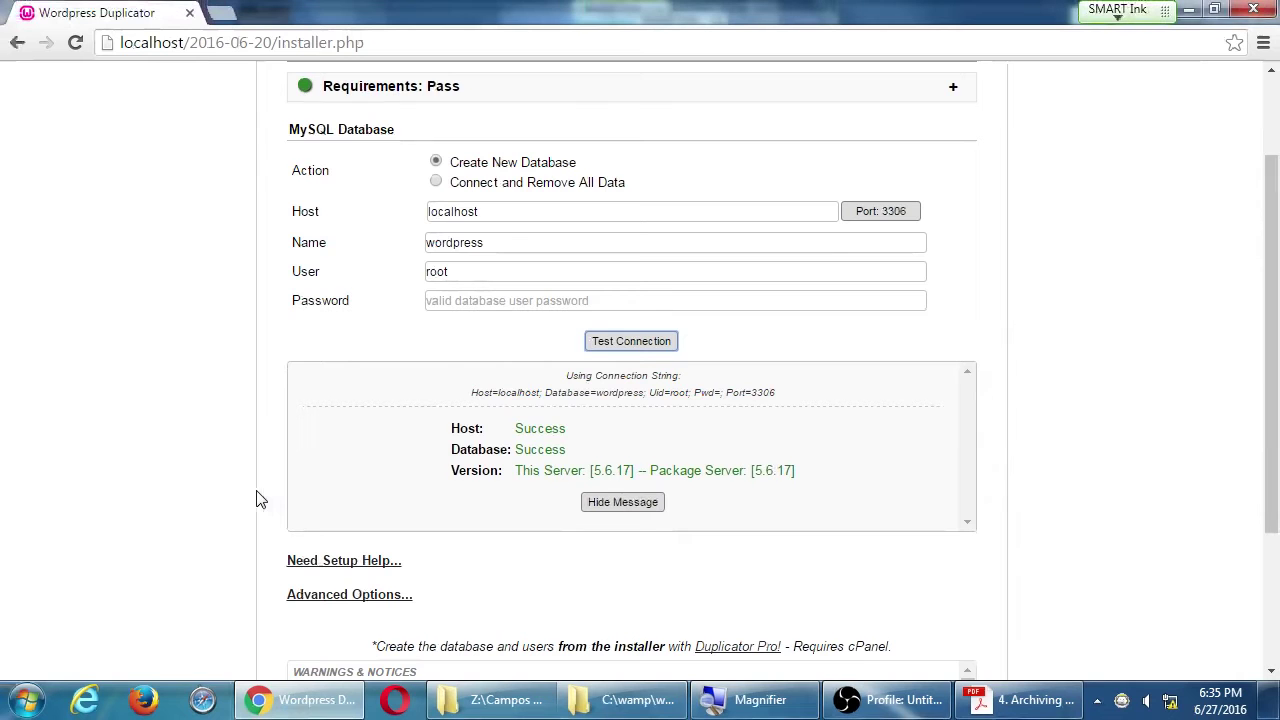
Step: Check the PDF's remaining instructions for resurrecting the site, and return to the Duplicator installer
scroll(234, 420, "down", 1)
scroll(229, 417, "up", 1)
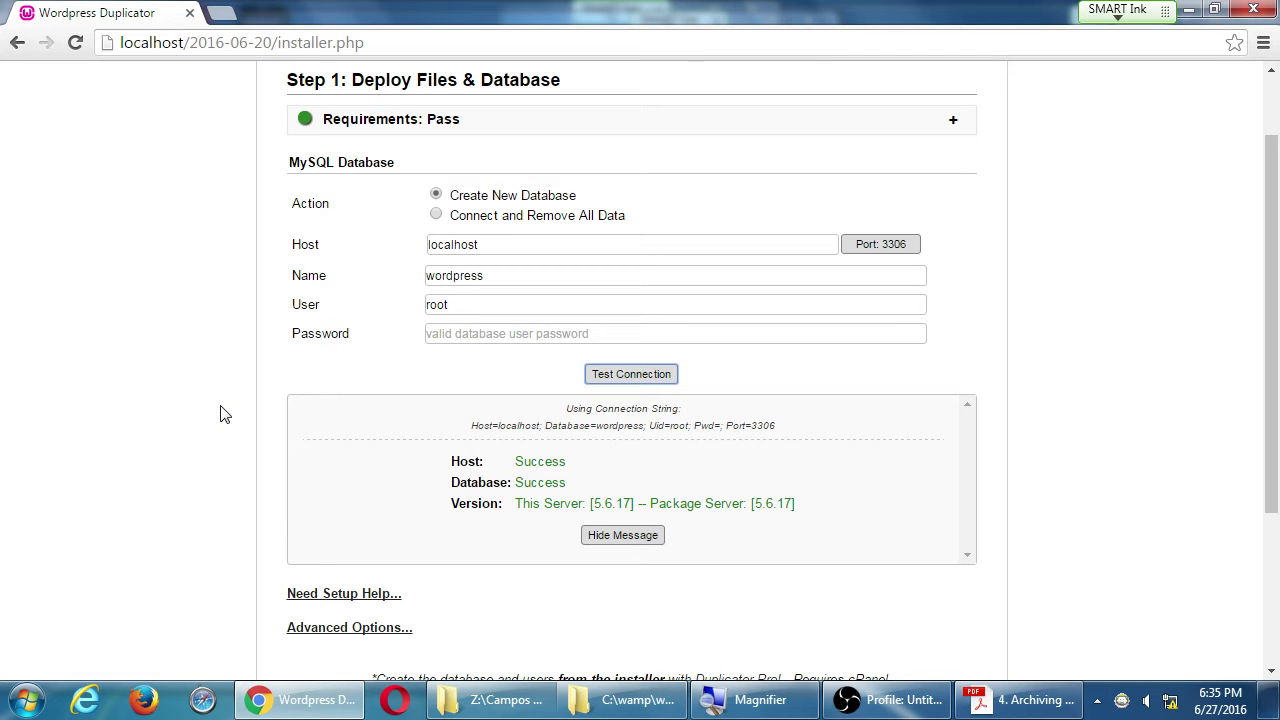
left_click(1020, 700)
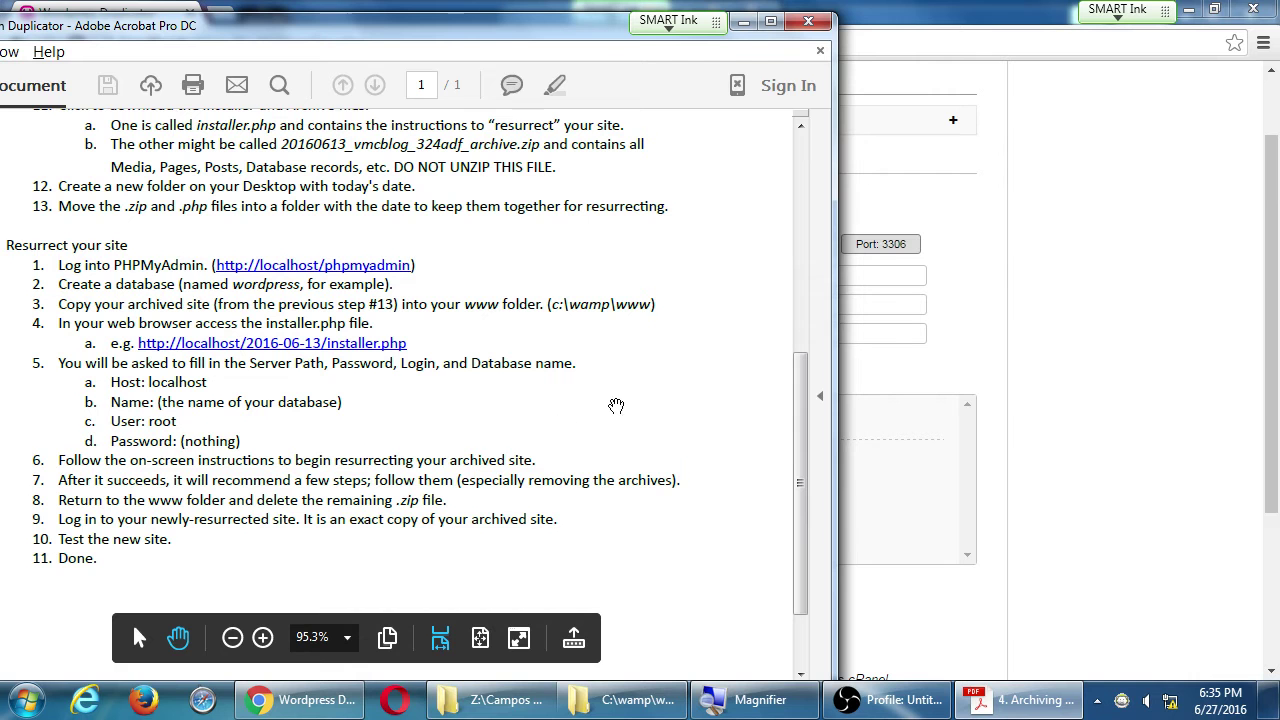
left_click_drag(486, 36, 672, 32)
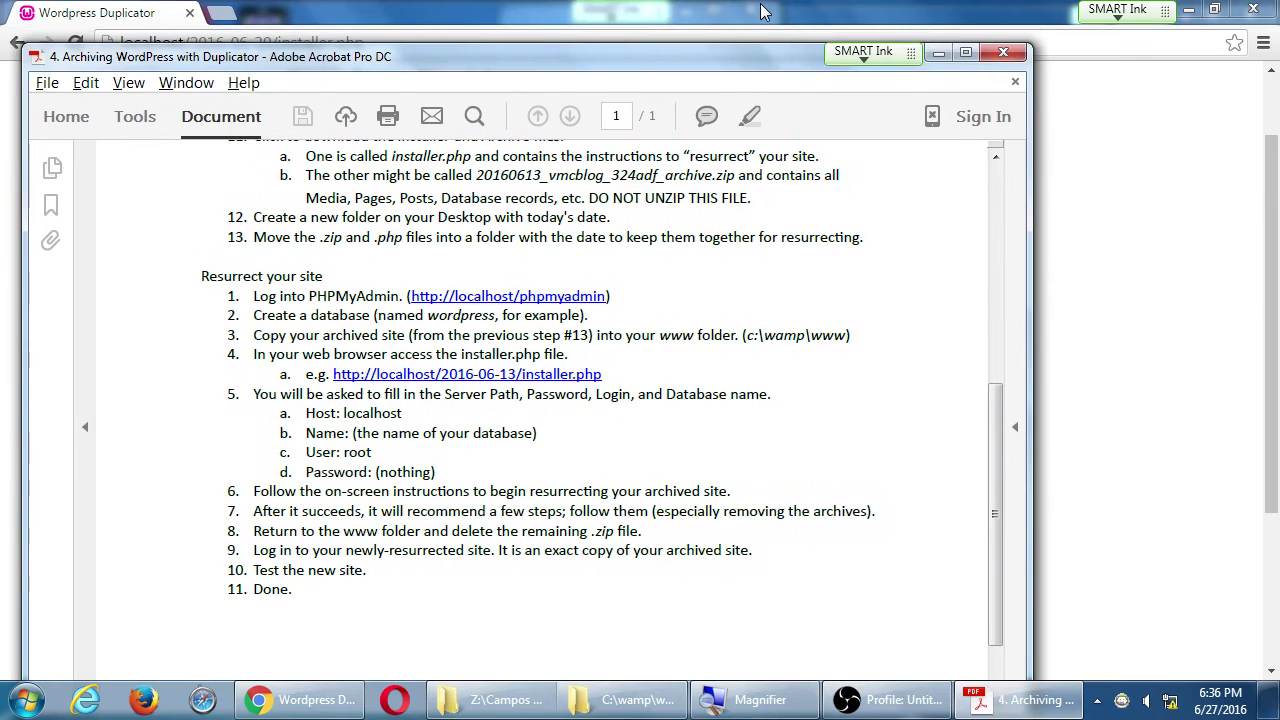
left_click(760, 10)
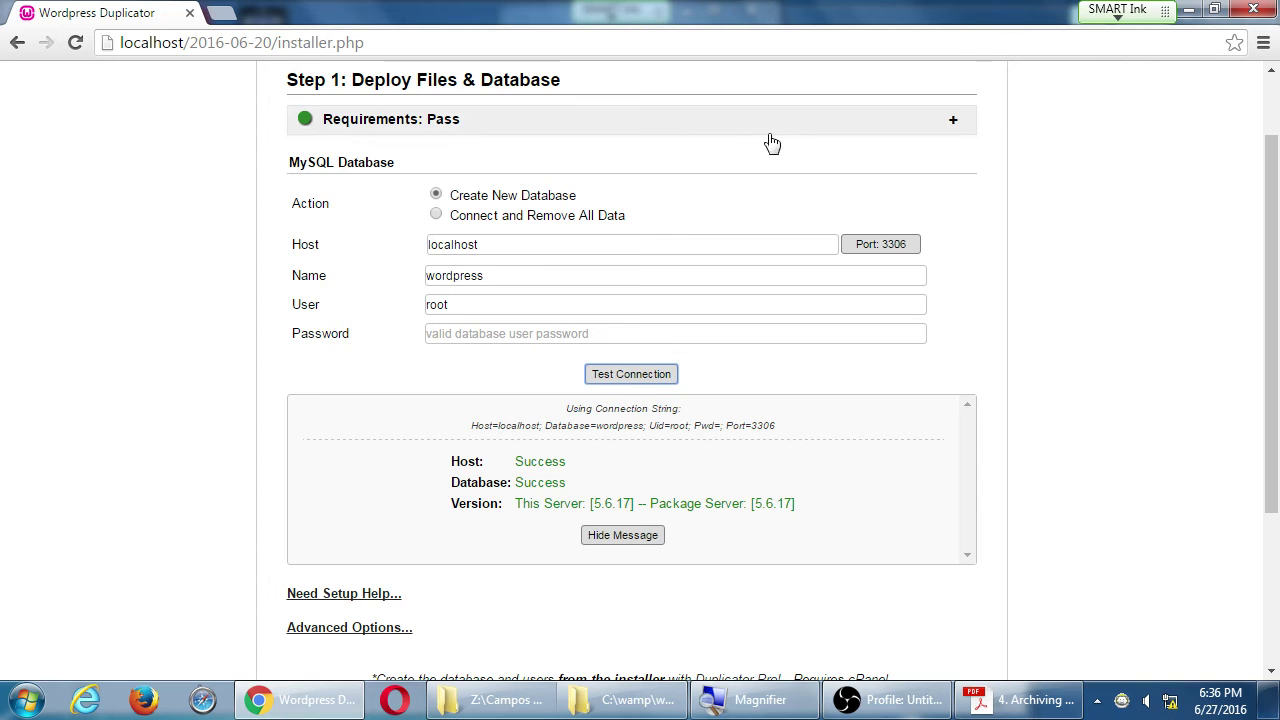
Step: Review the deployment settings, accept the warnings and notices, and run the deployment to the wordpress database on localhost
scroll(163, 369, "down", 3)
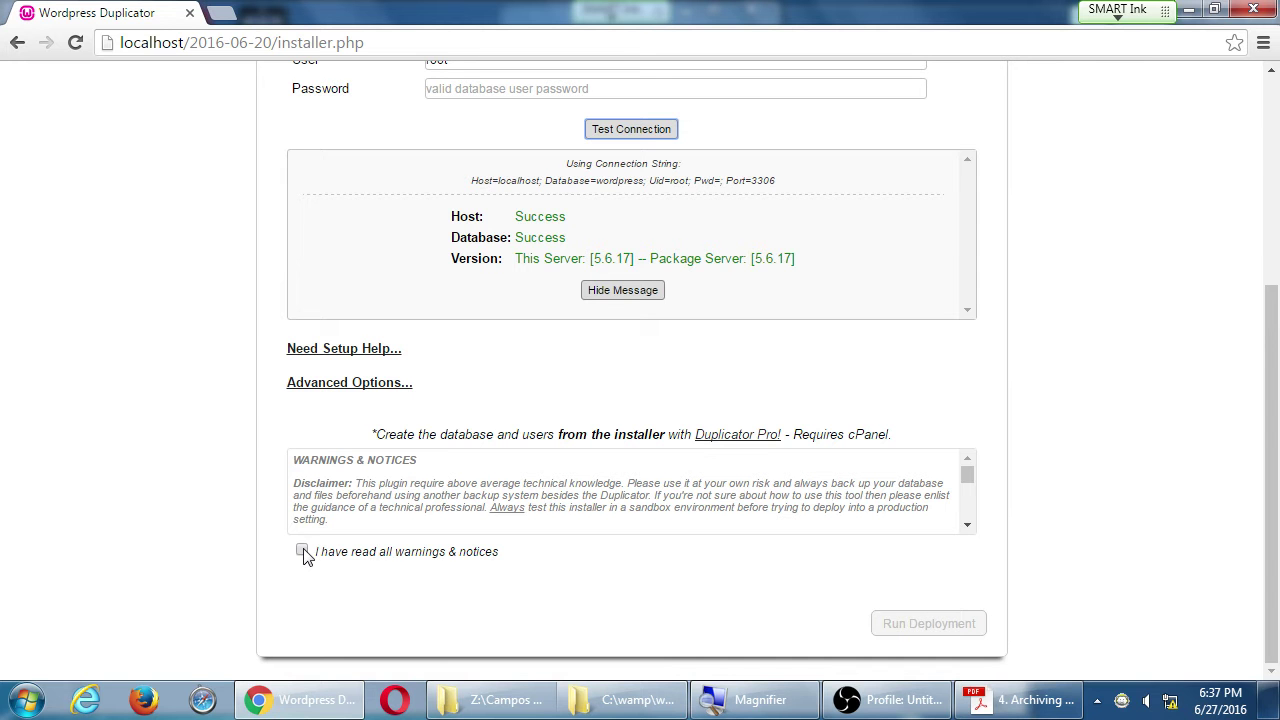
scroll(880, 426, "up", 4)
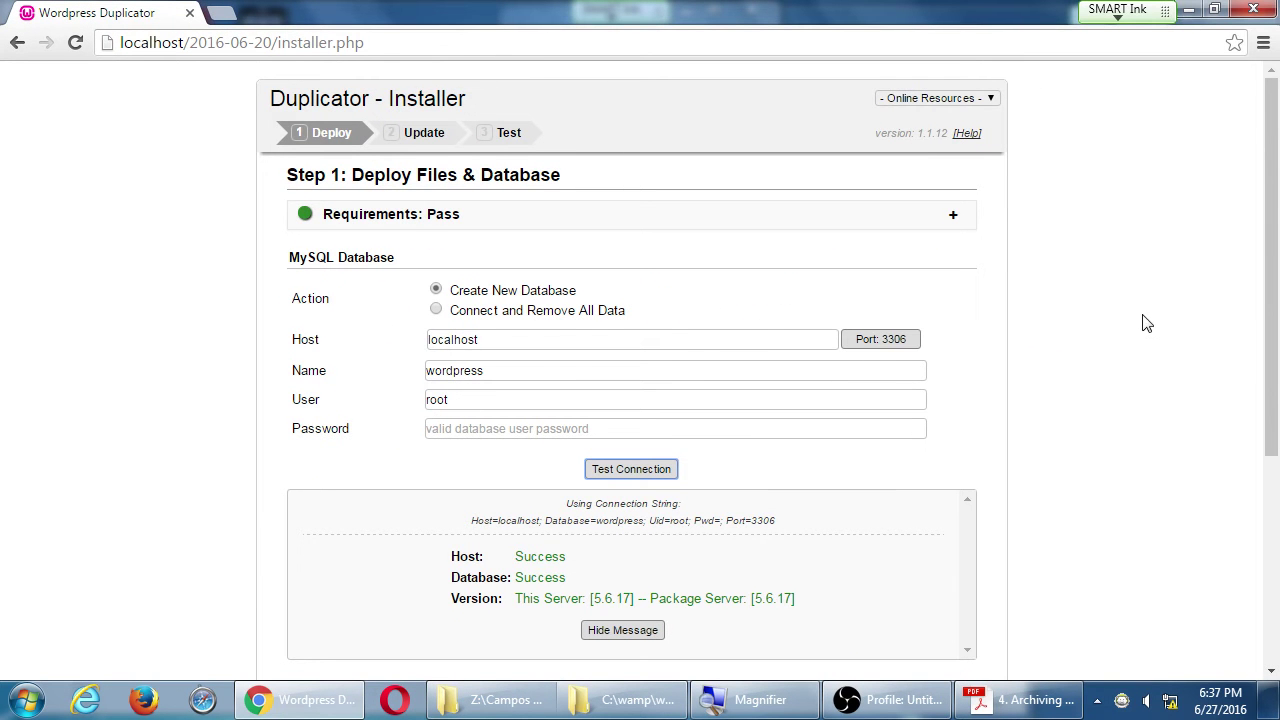
scroll(1273, 481, "down", 2)
scroll(1273, 481, "down", 2)
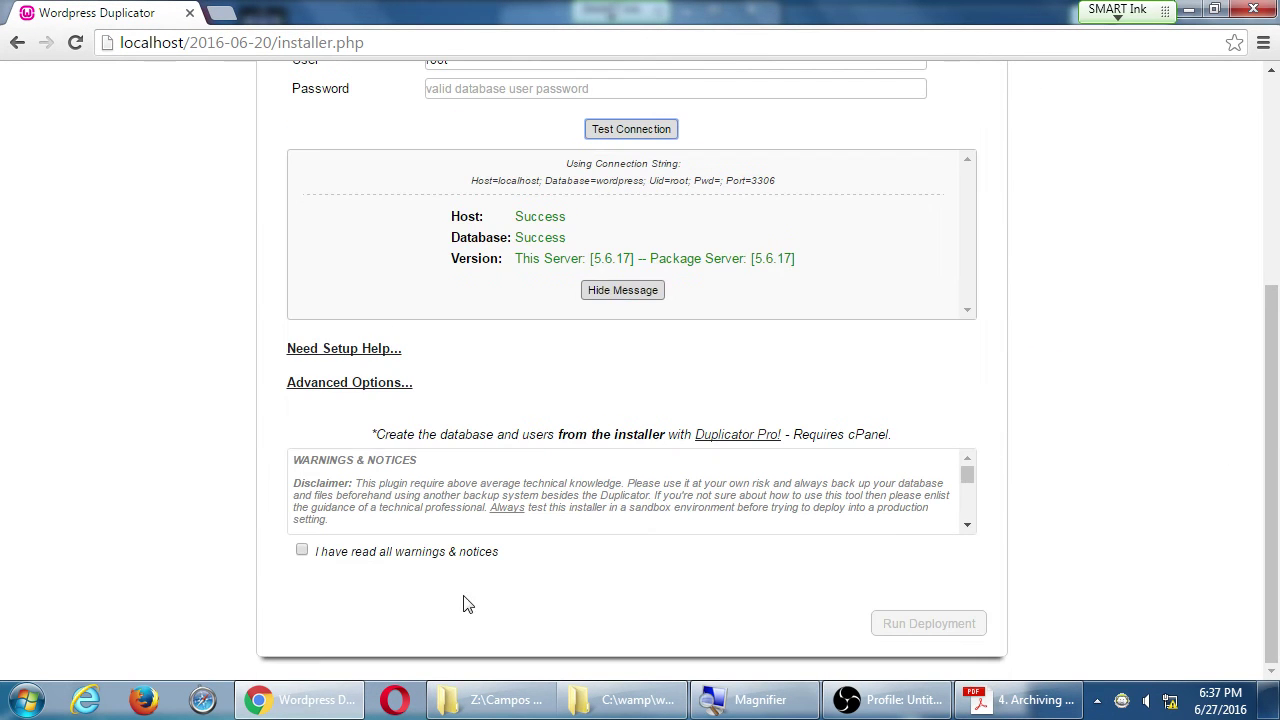
left_click(303, 552)
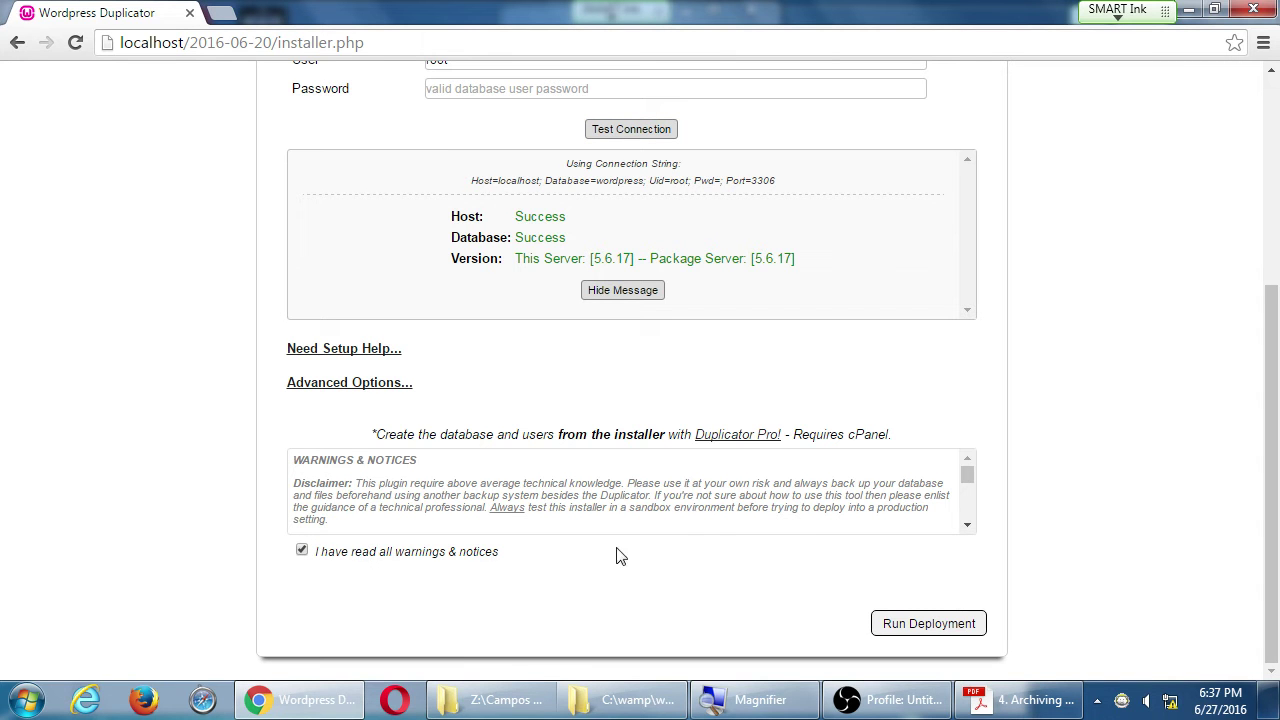
left_click(906, 620)
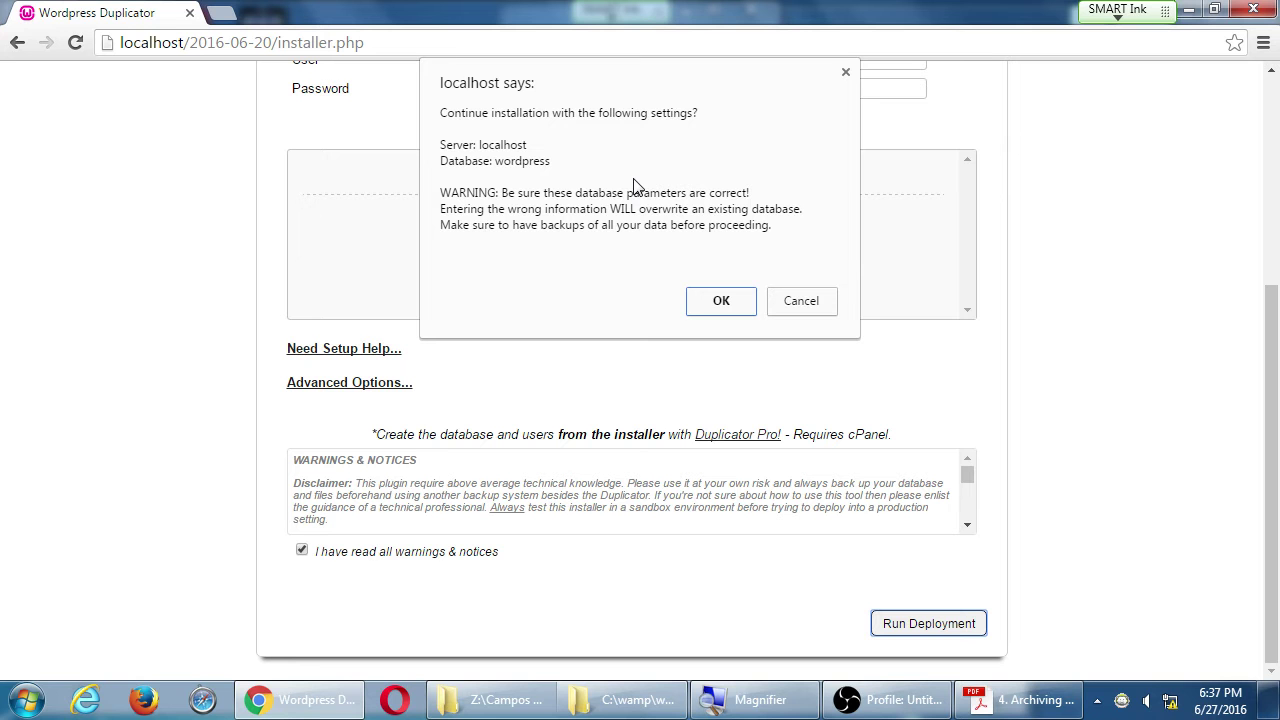
left_click(729, 306)
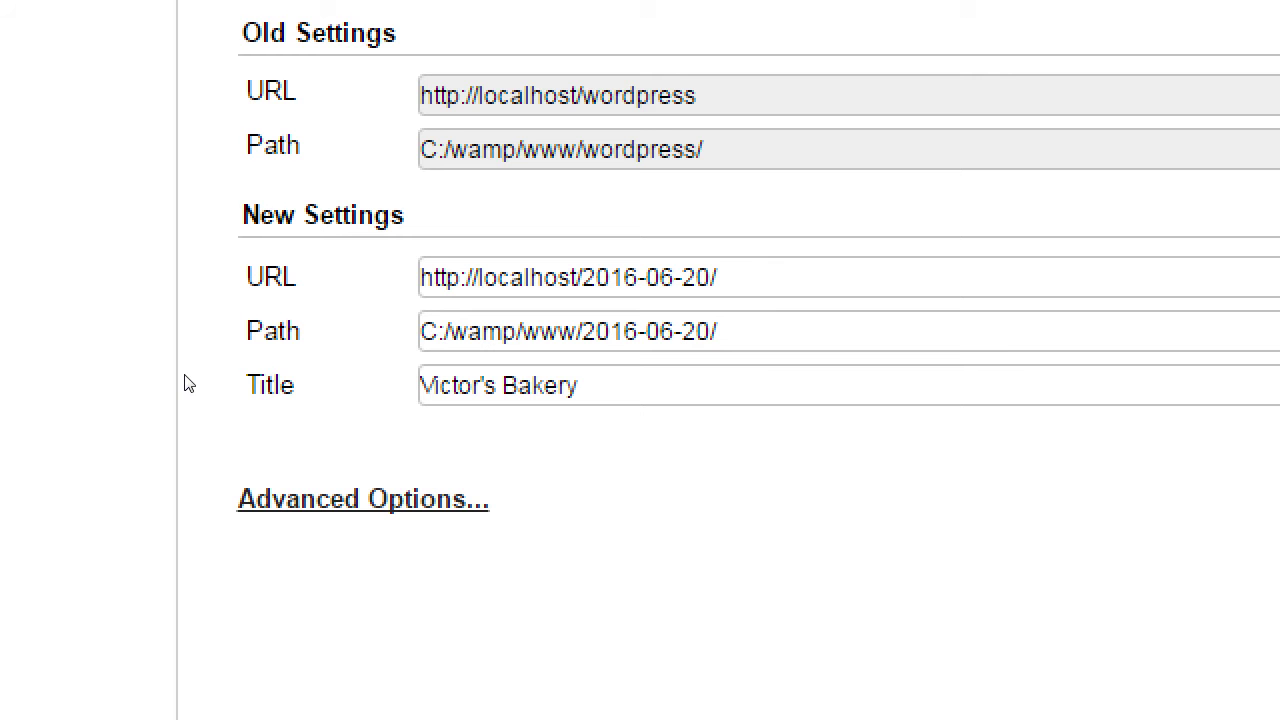
Step: Run the update with the new 2016-06-20 URL and path and the title Victor's Bakery, and check the PDF's remaining resurrection instructions
key("Tab")
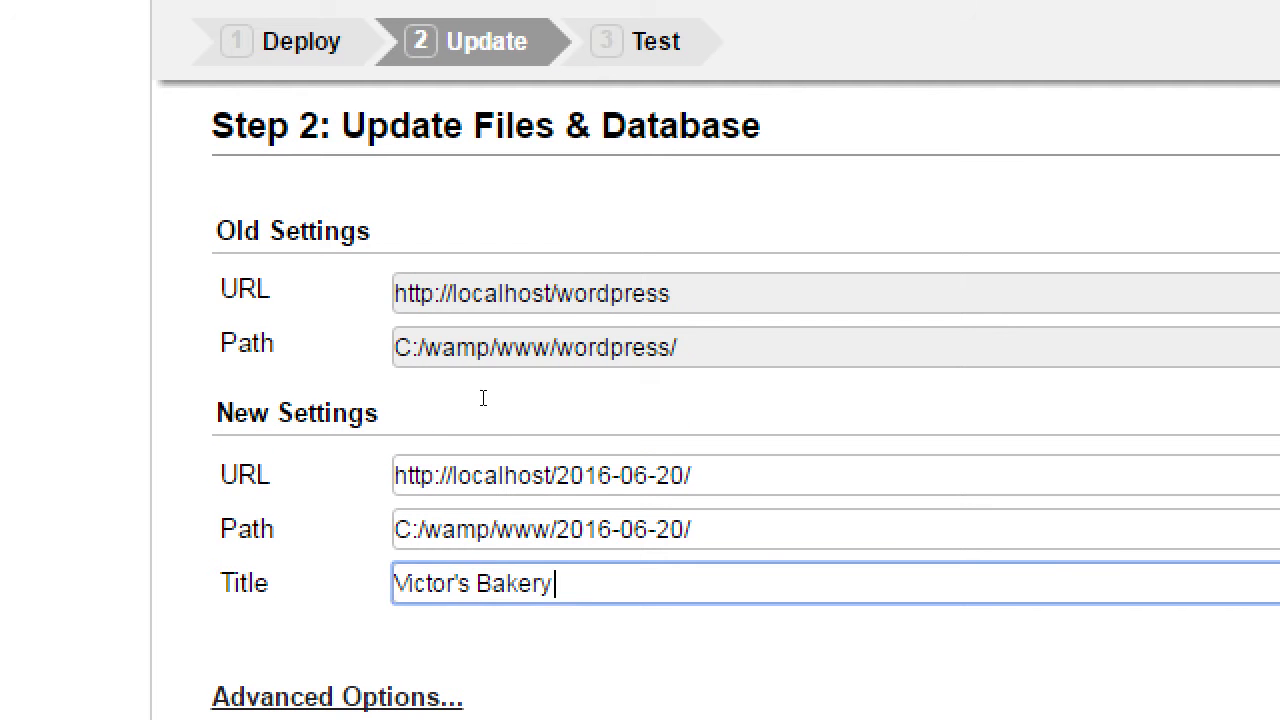
key("ctrl+a")
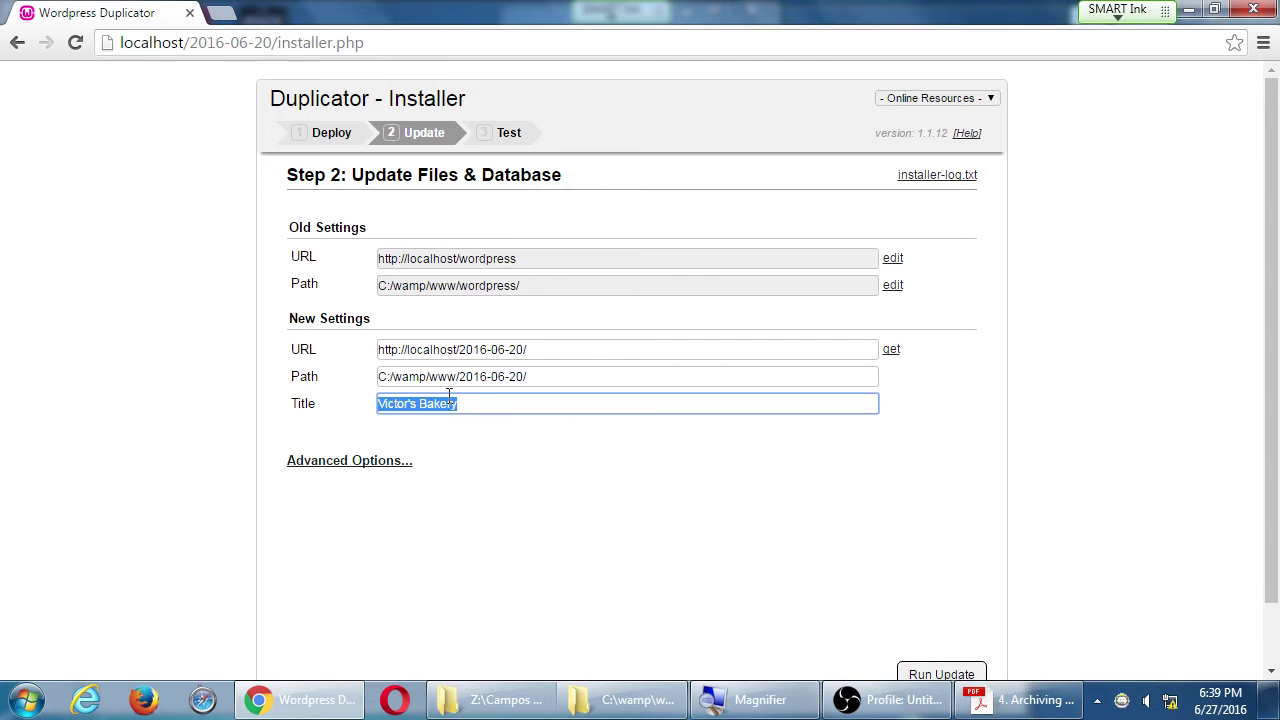
left_click(402, 543)
scroll(472, 442, "down", 1)
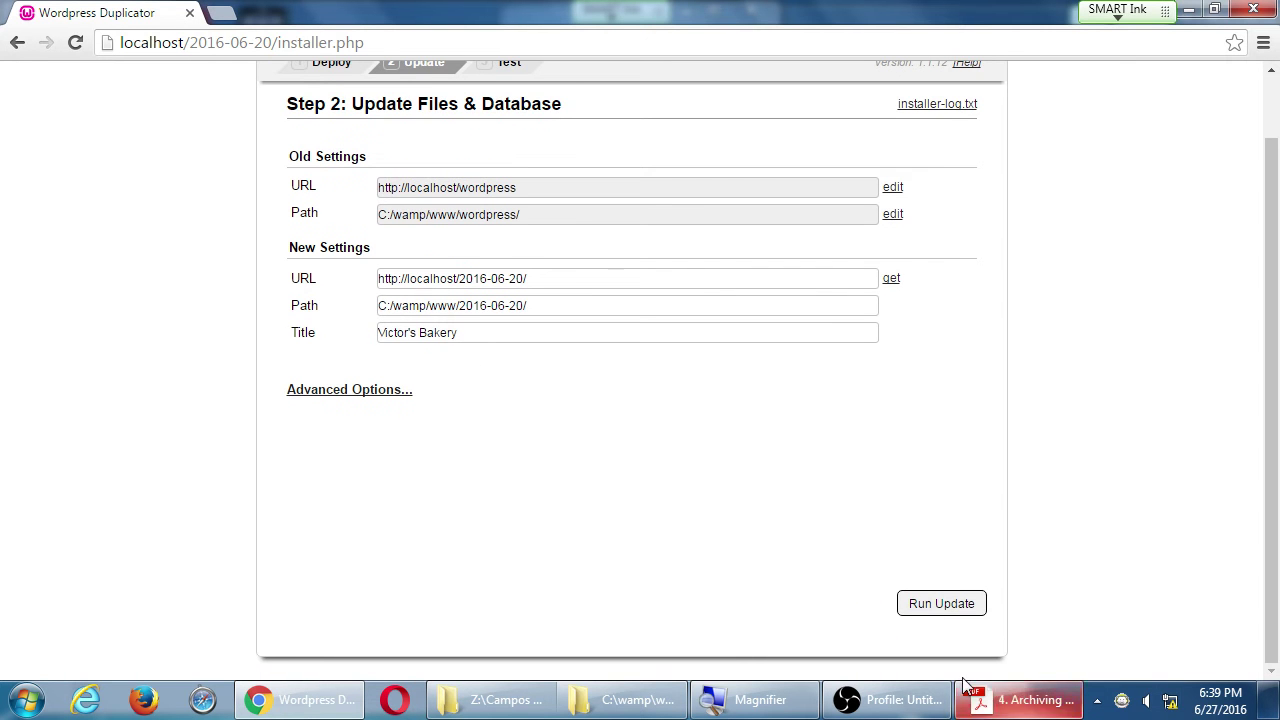
left_click(947, 606)
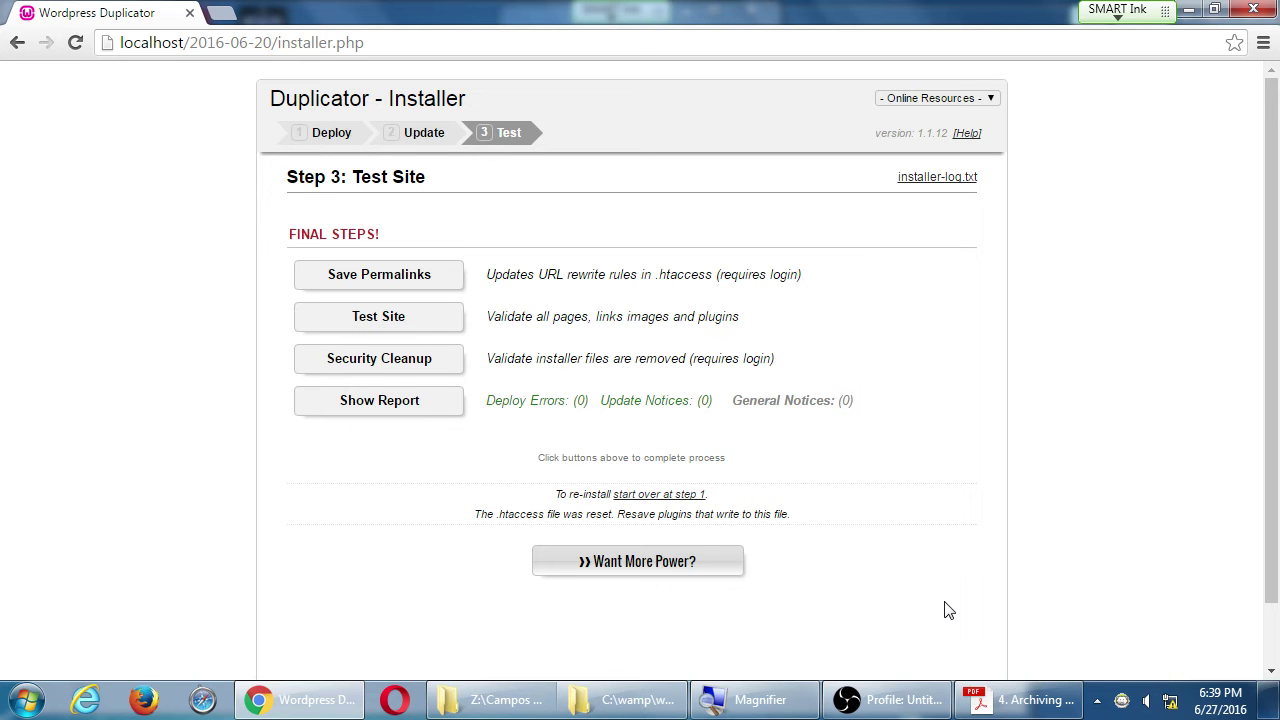
key("alt+Tab")
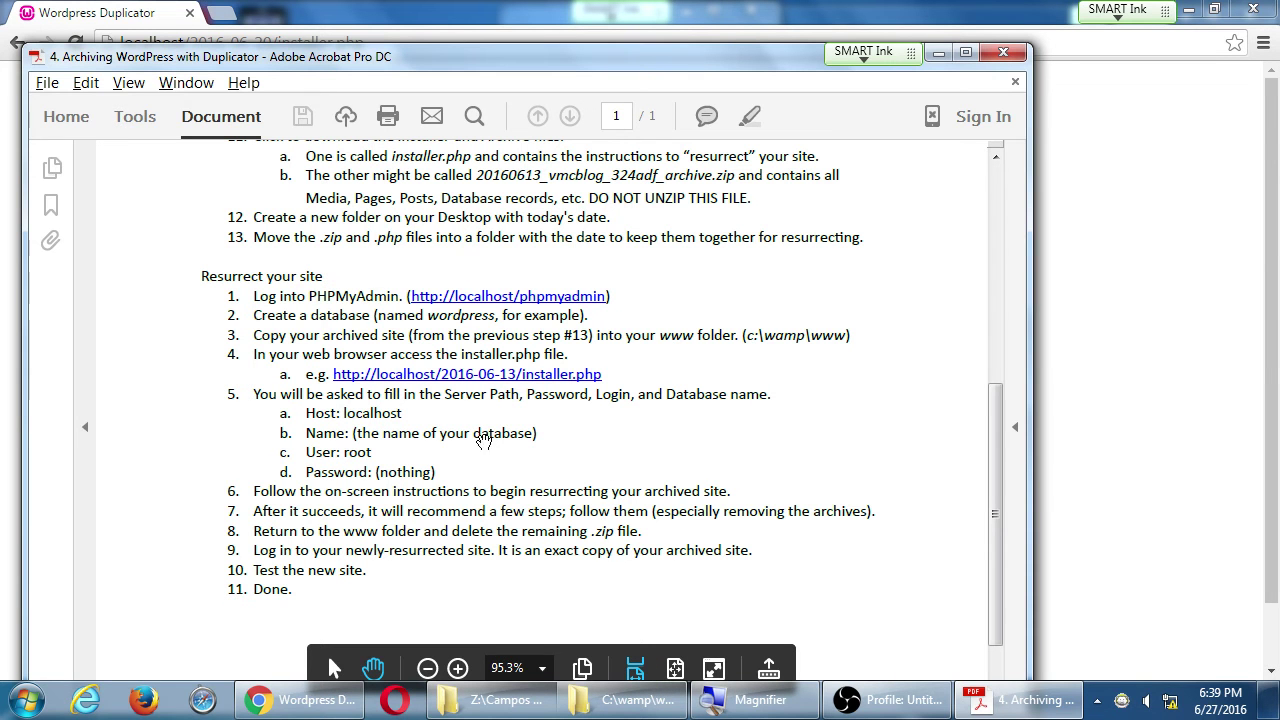
left_click(1177, 262)
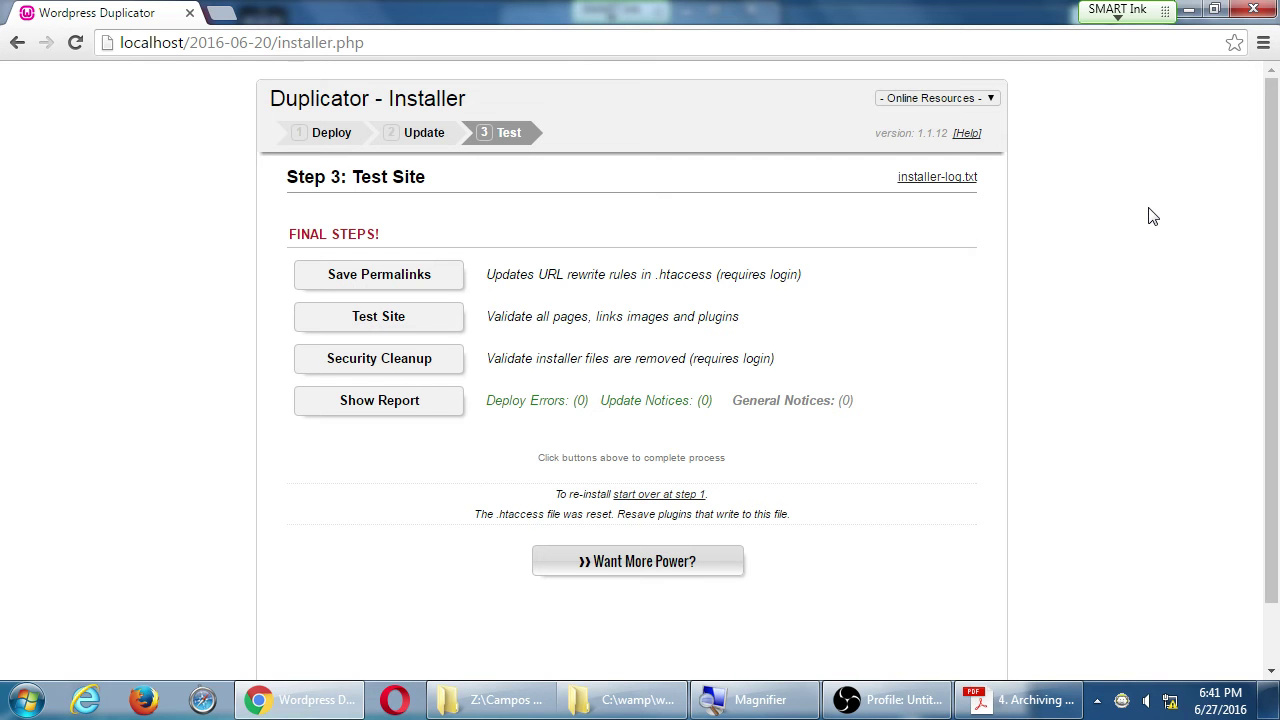
Step: Start the installer's Save Permalinks step and log in to WordPress as admin with the account password
left_click(387, 284)
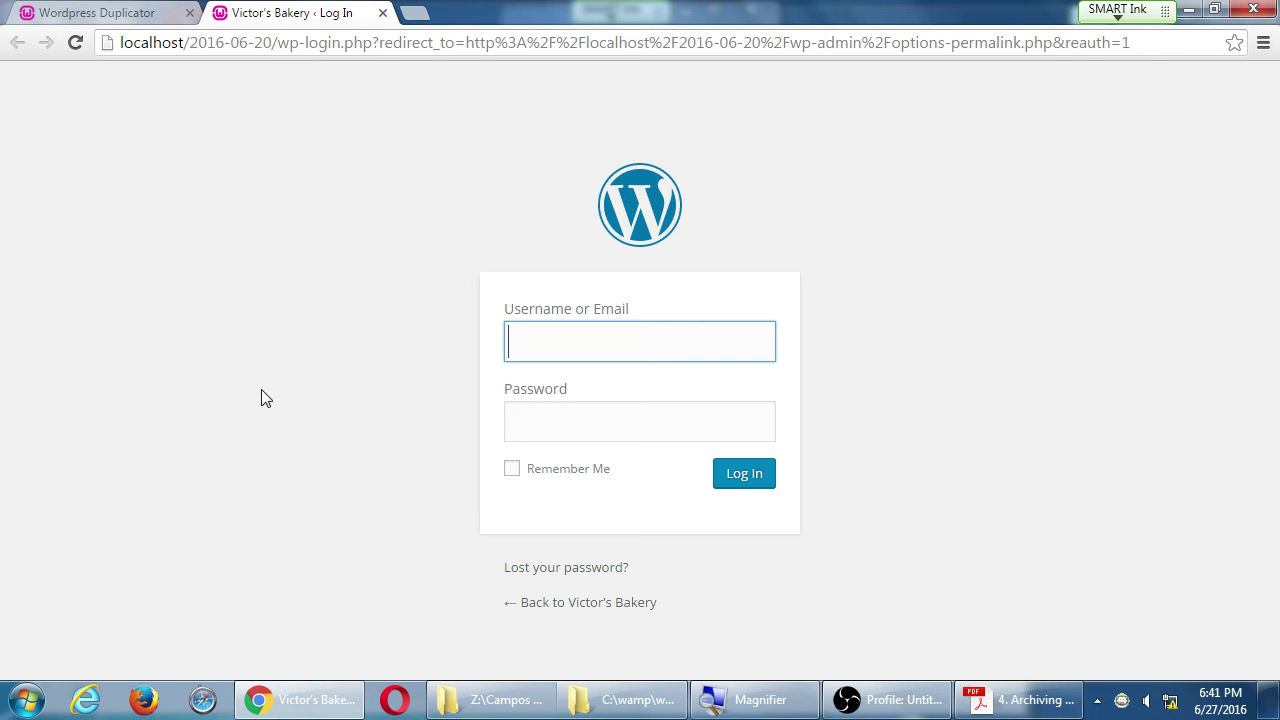
type("admin")
key("Tab")
type("••••••••")
key("Return")
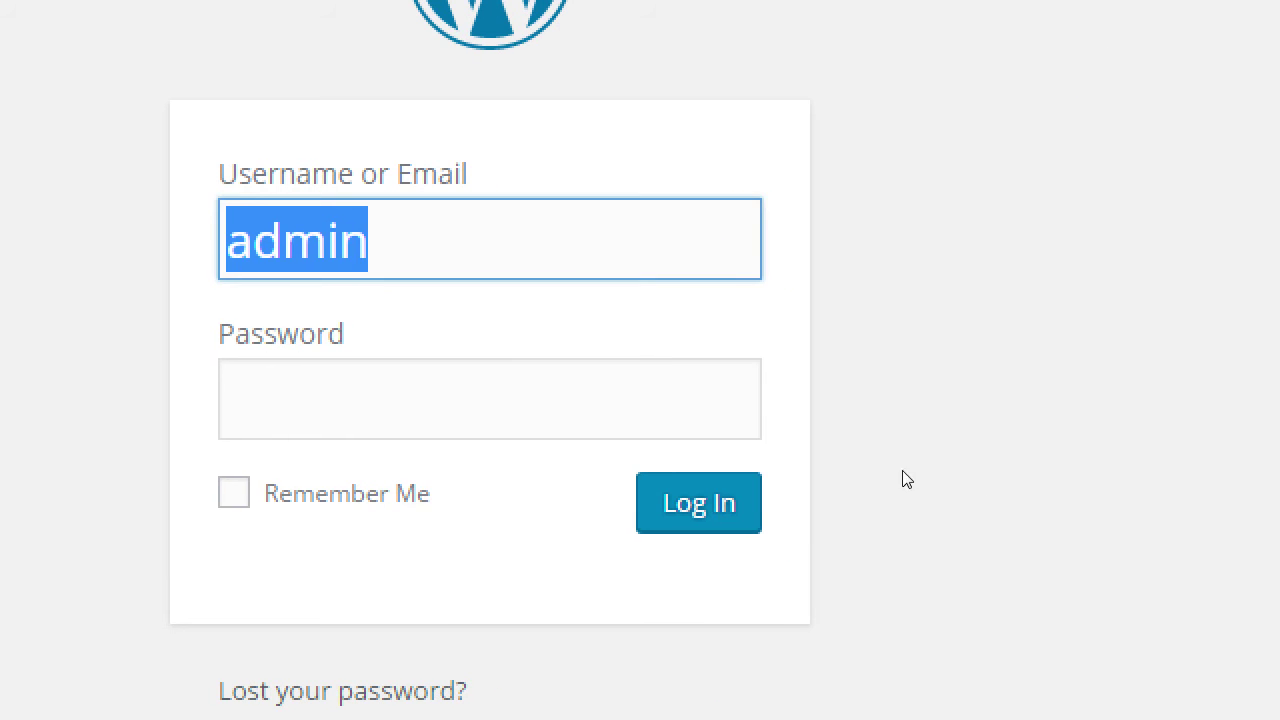
left_click(1174, 486)
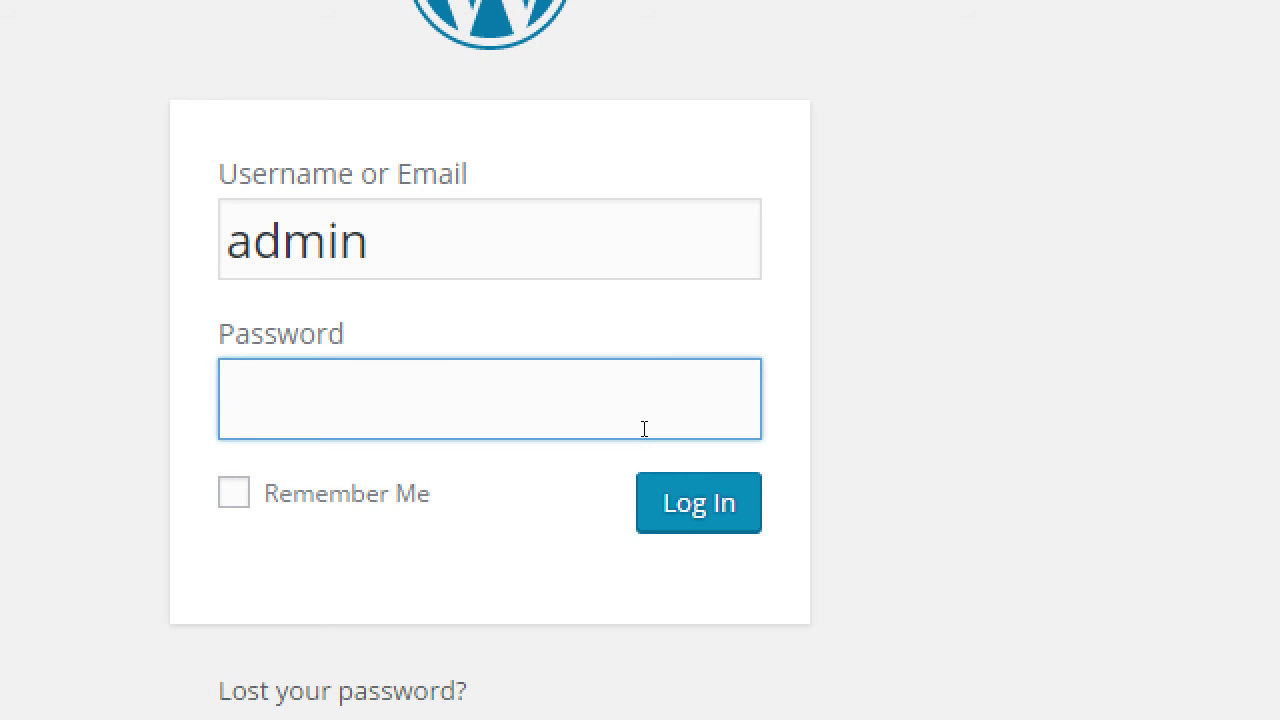
type("••••••••")
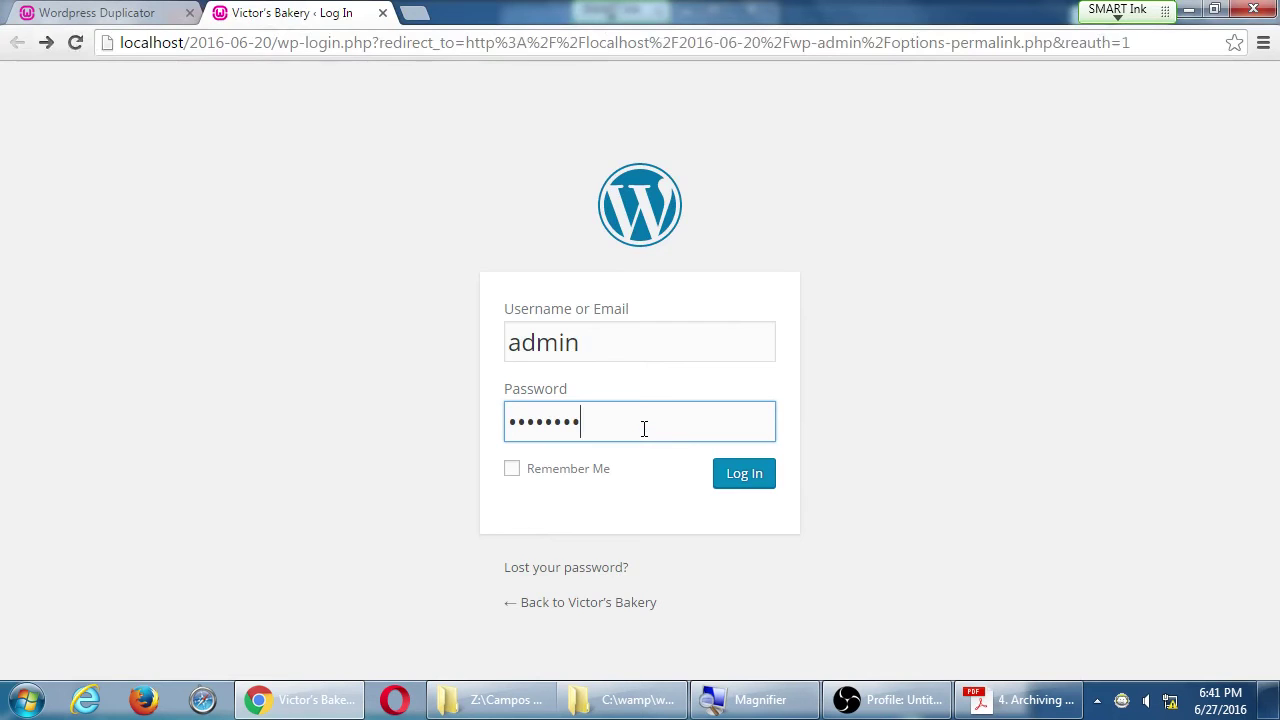
key("Return")
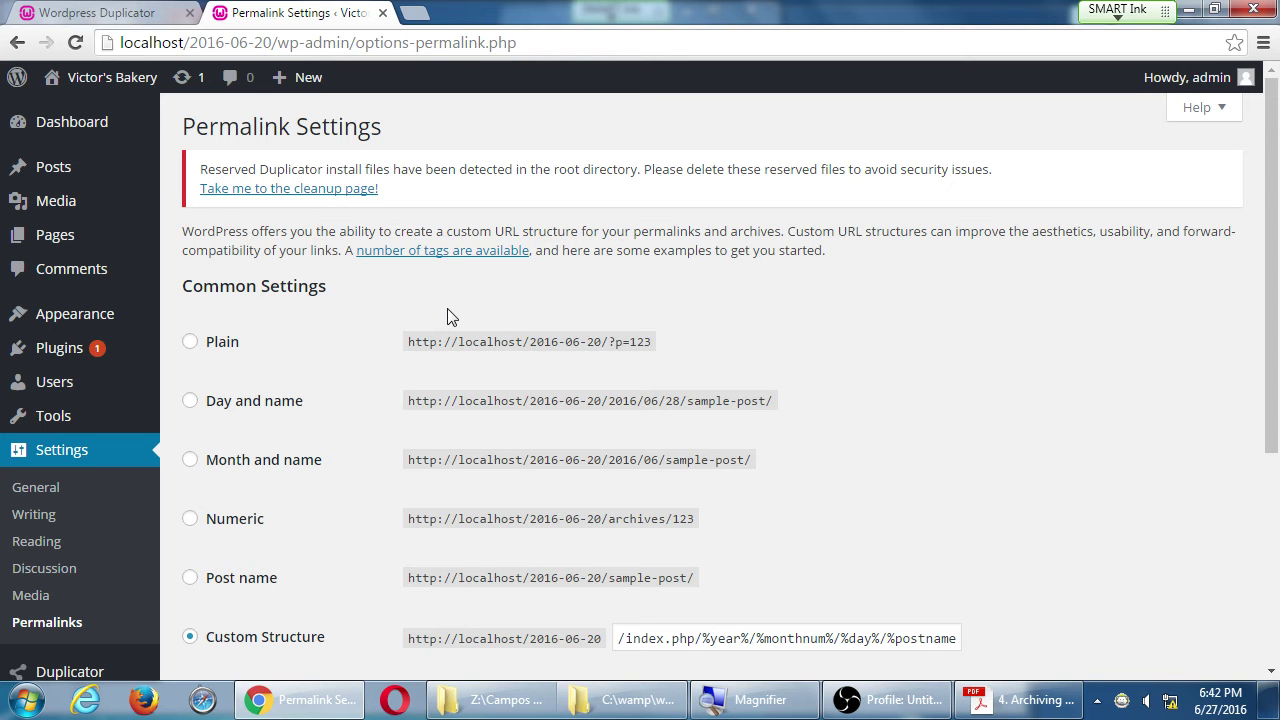
Step: Save the permalink settings with the existing custom structure
scroll(362, 400, "down", 4)
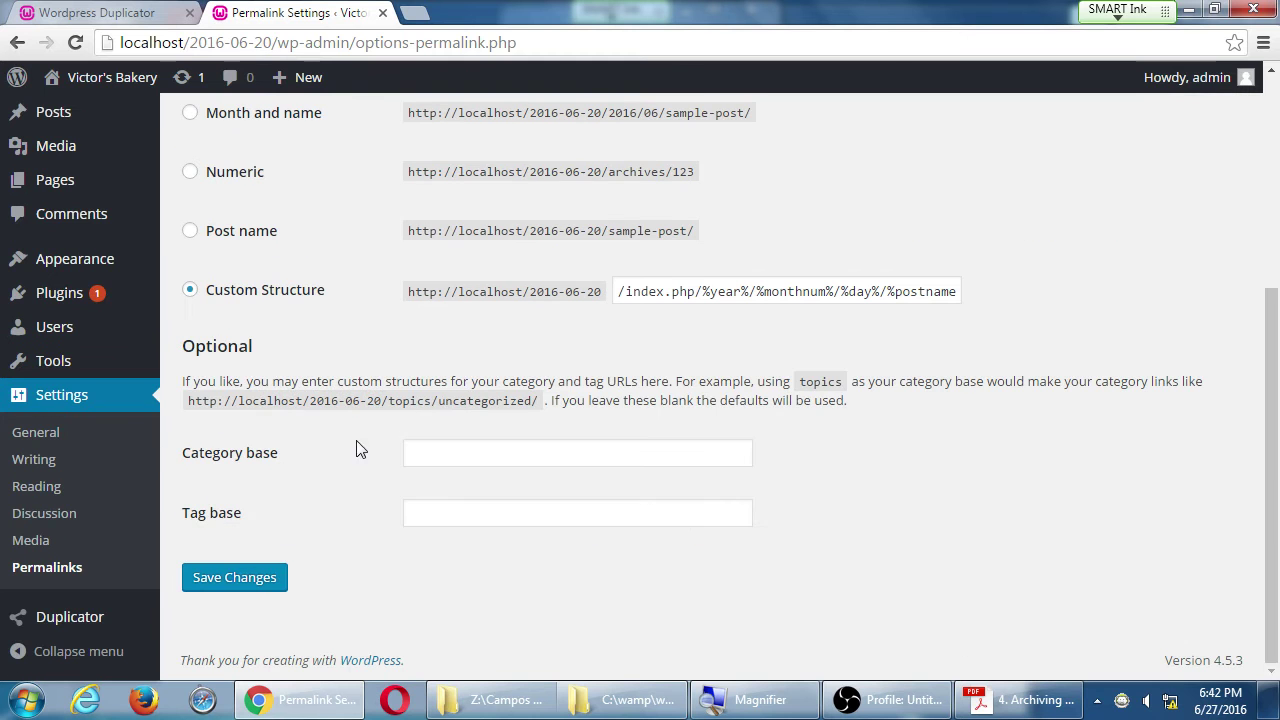
left_click(266, 579)
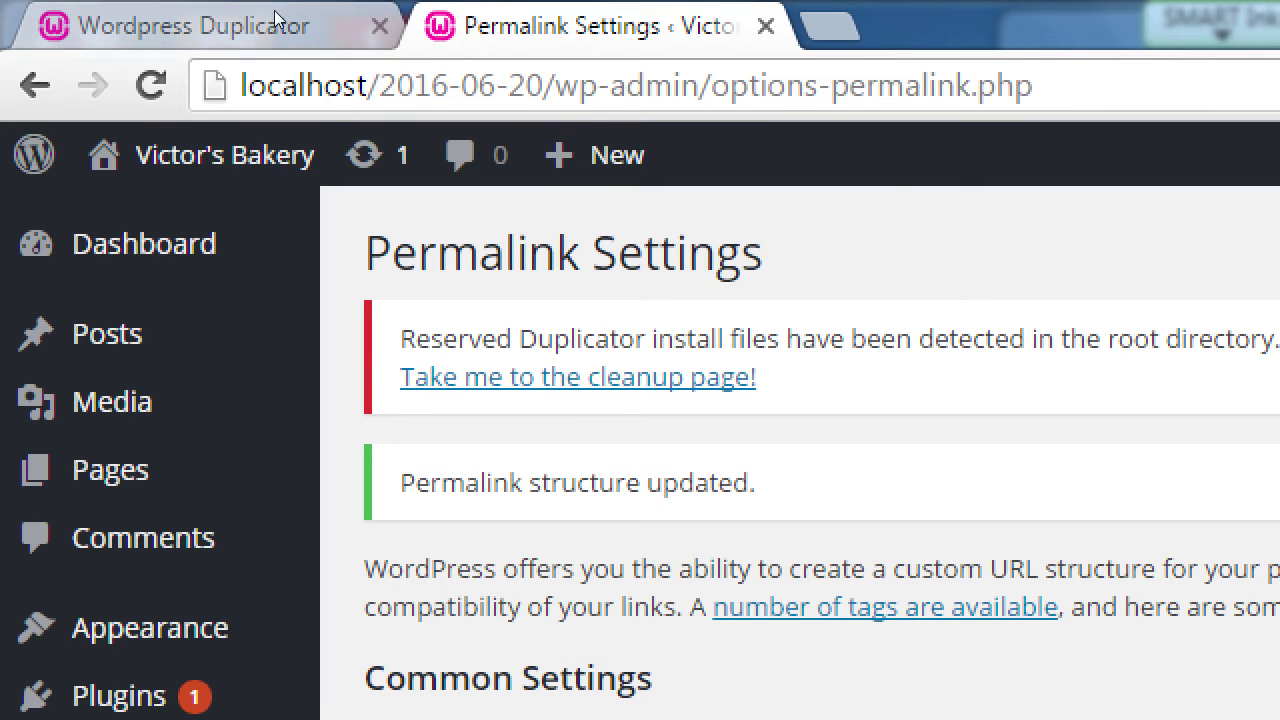
left_click(80, 16)
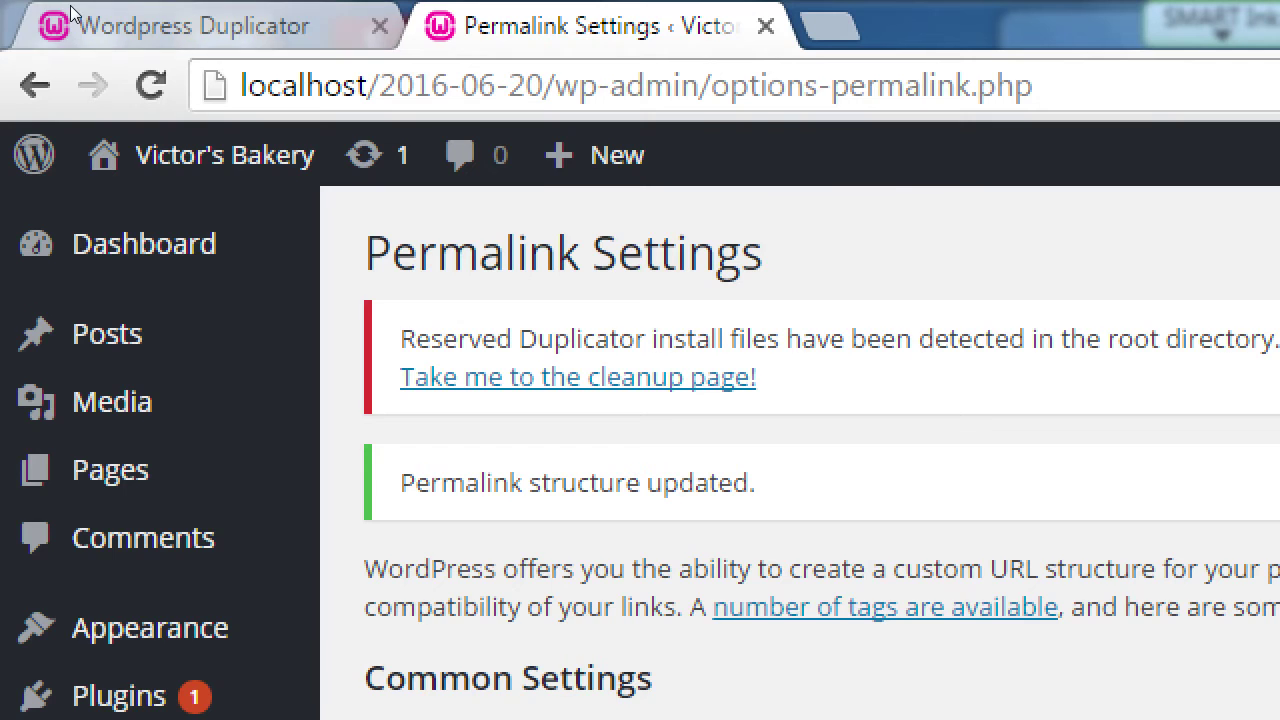
left_click(72, 8)
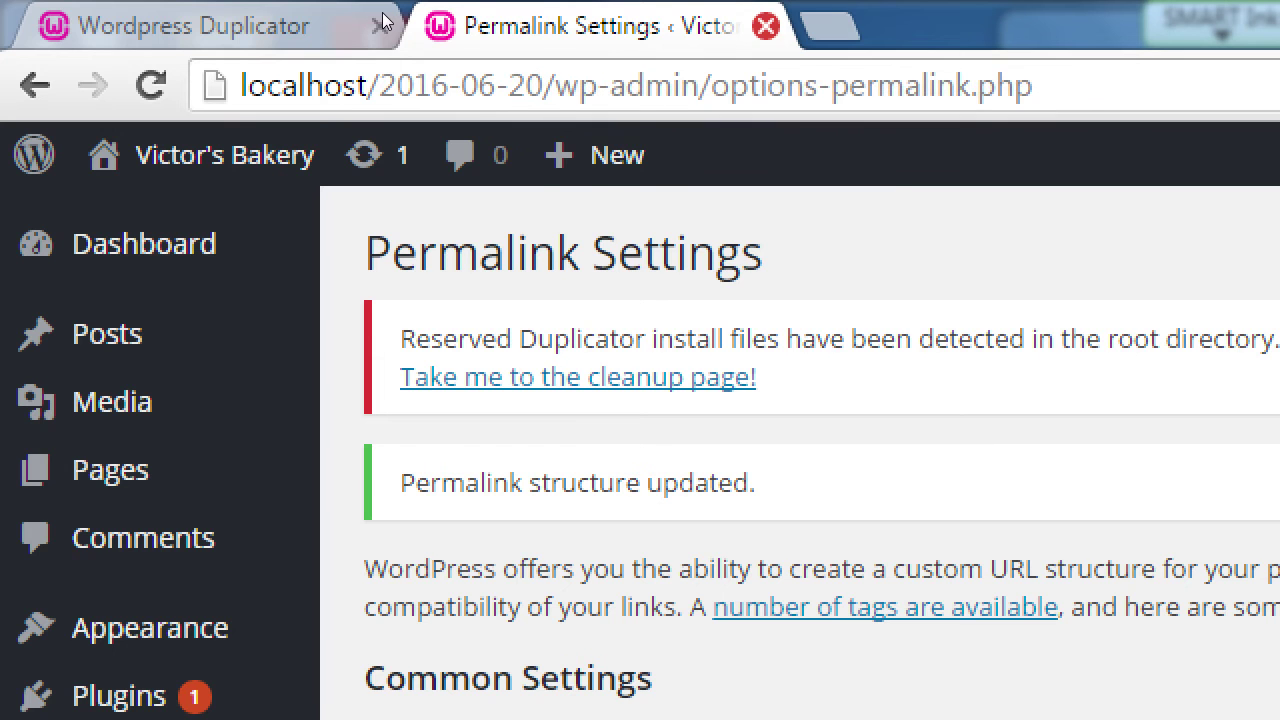
Step: Close the permalink settings, return to the installer's final steps and open Security Cleanup, accepting the redirect notice
key("ctrl+w")
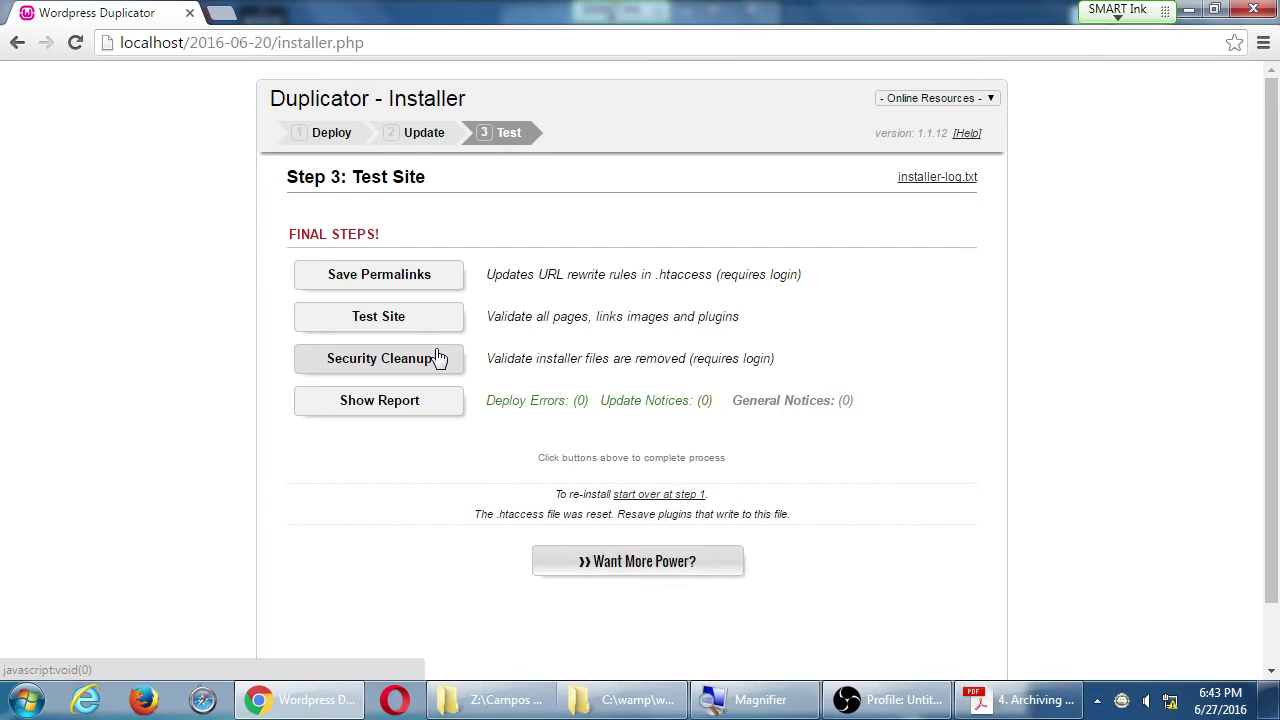
left_click(450, 416)
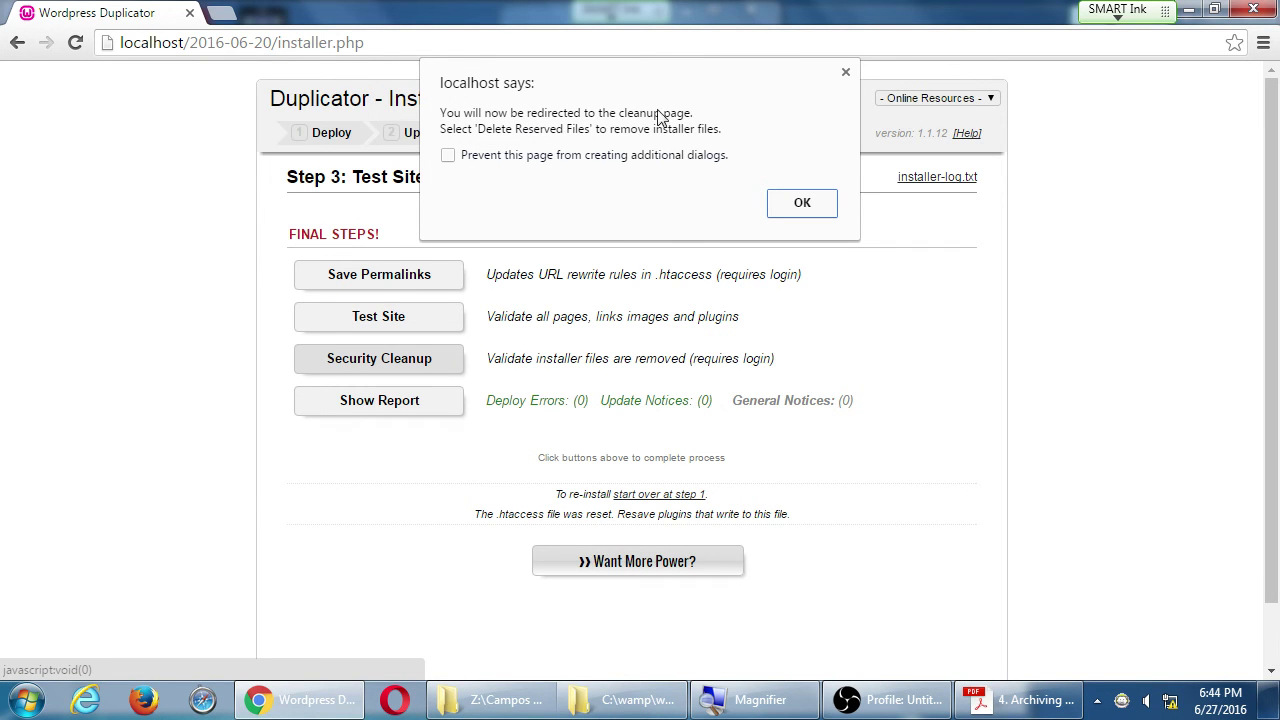
left_click(791, 204)
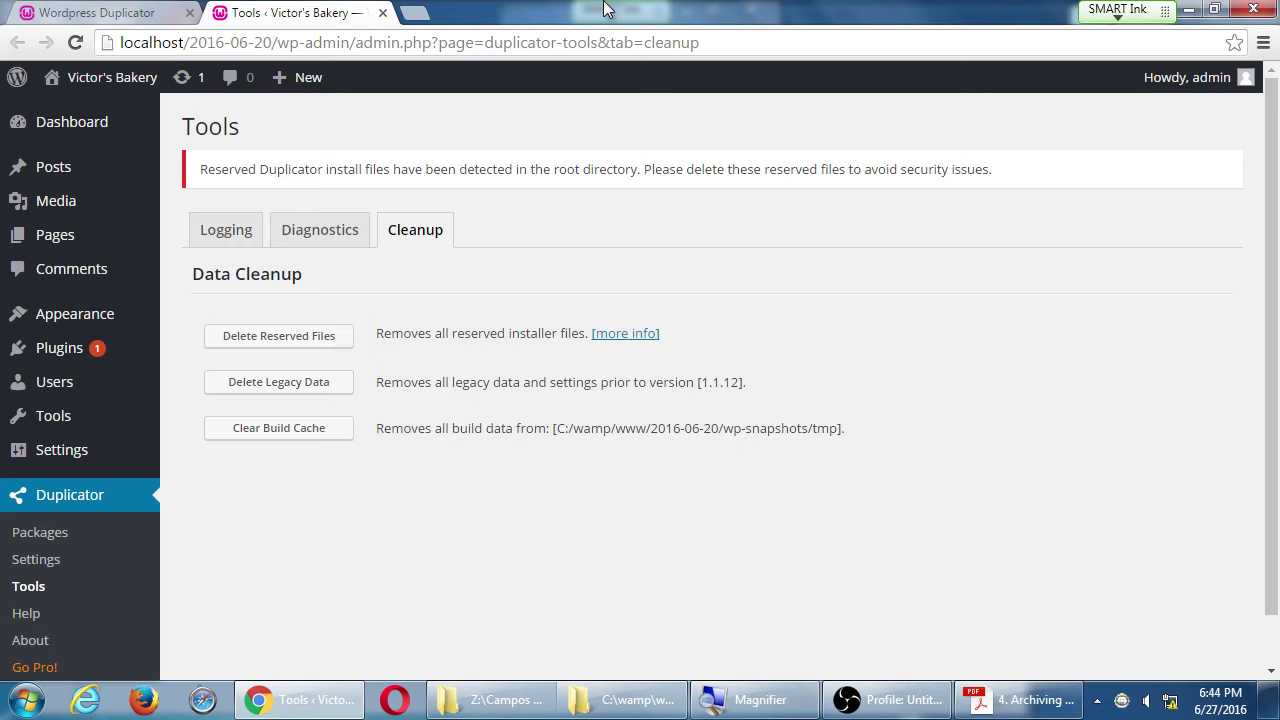
Step: Open the archived 2016-06-20 folder on the Z: drive and examine the archive zip and installer.php
left_click(550, 700)
left_click(603, 705)
left_click(986, 477)
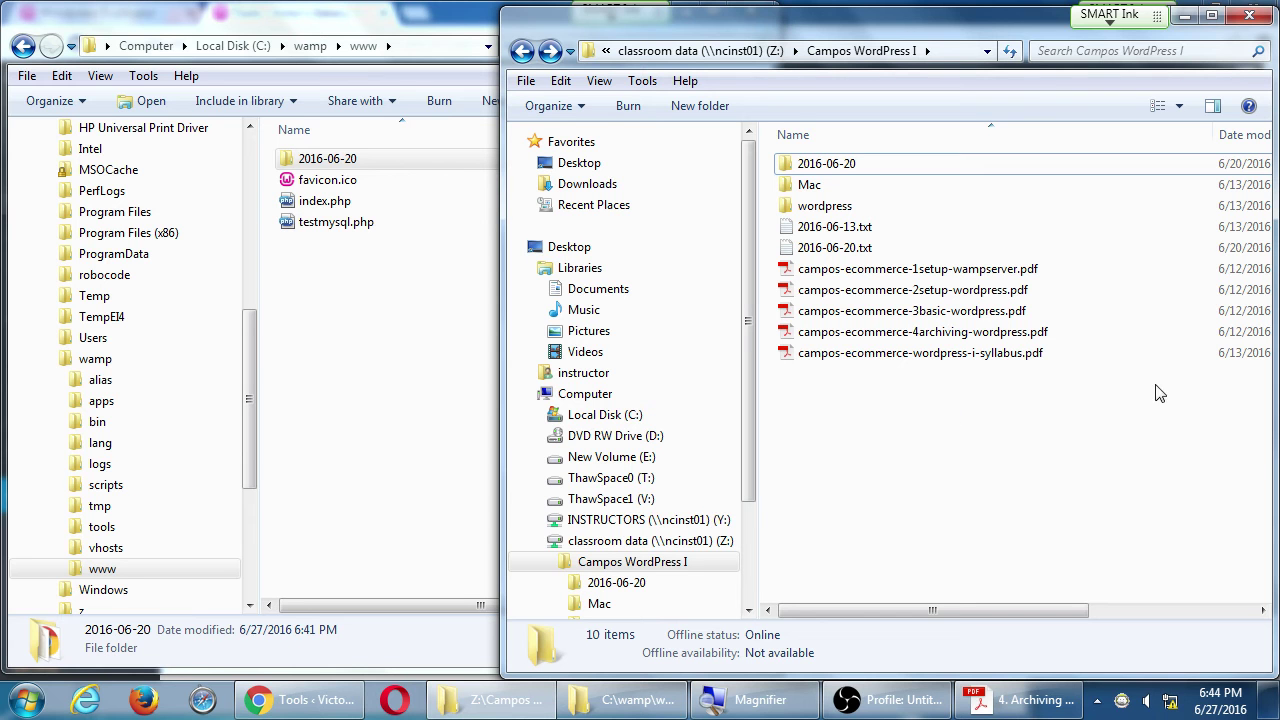
double_click(803, 166)
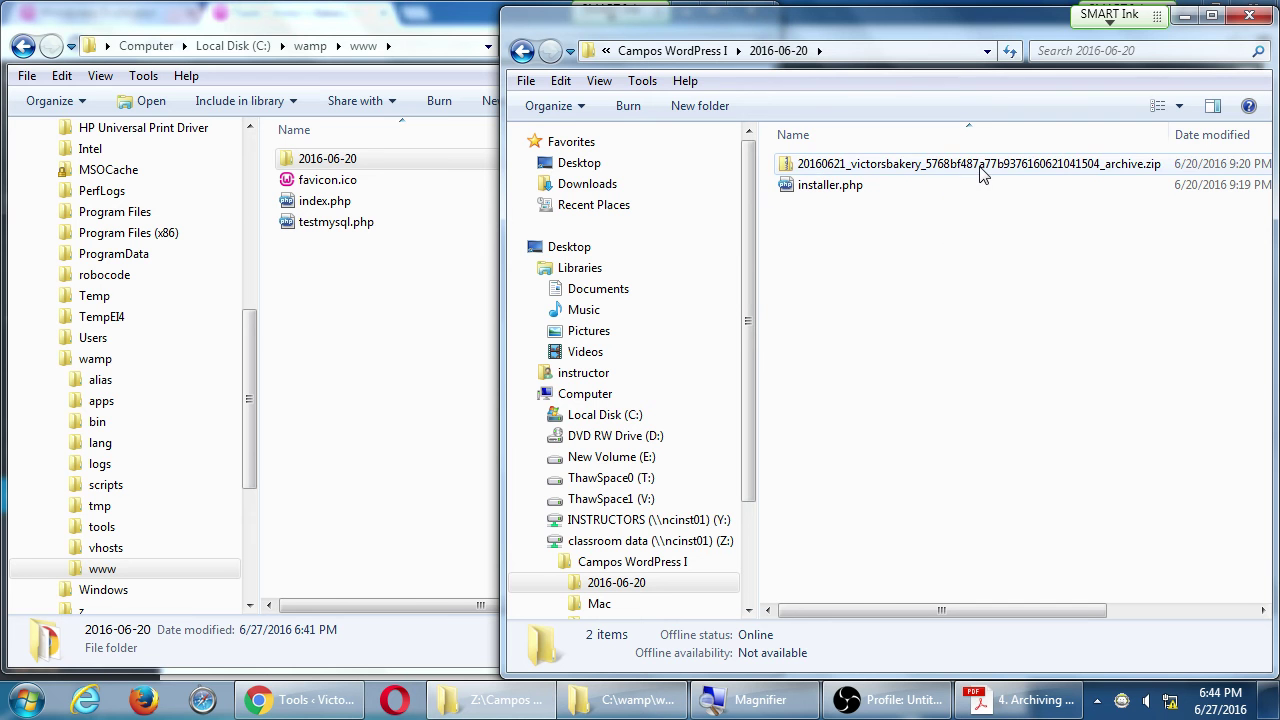
left_click(980, 168)
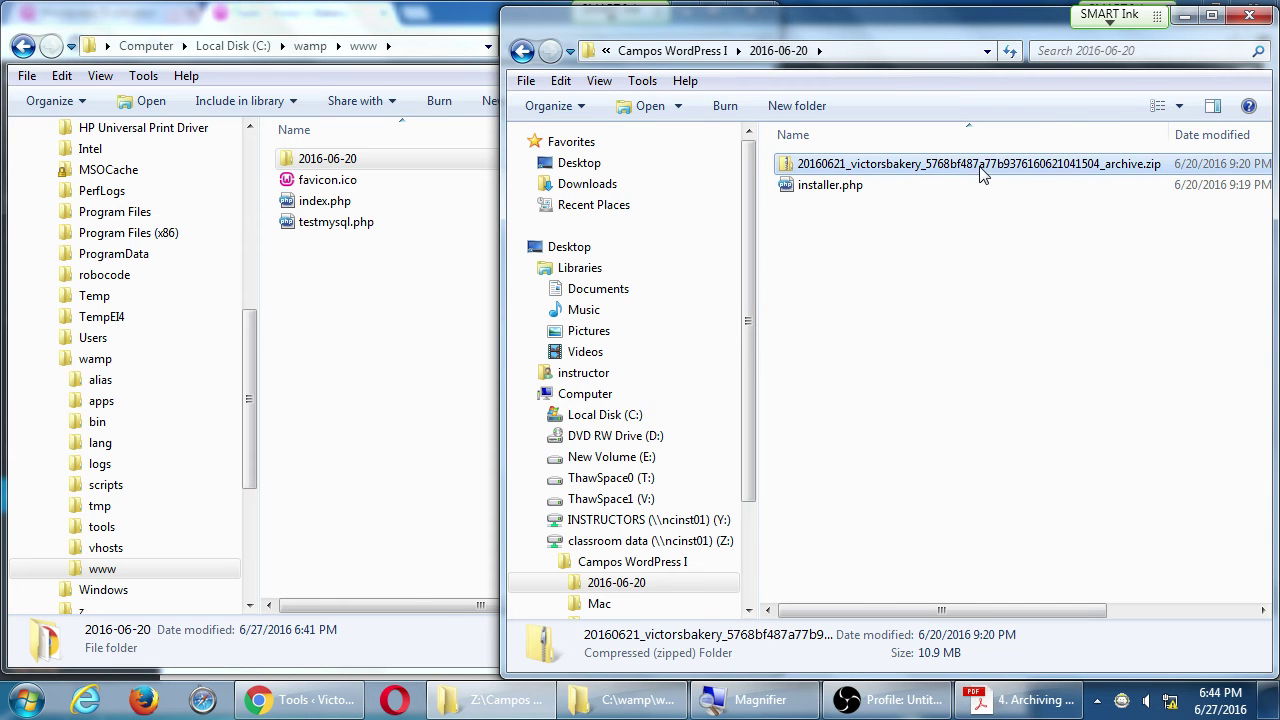
left_click(842, 190)
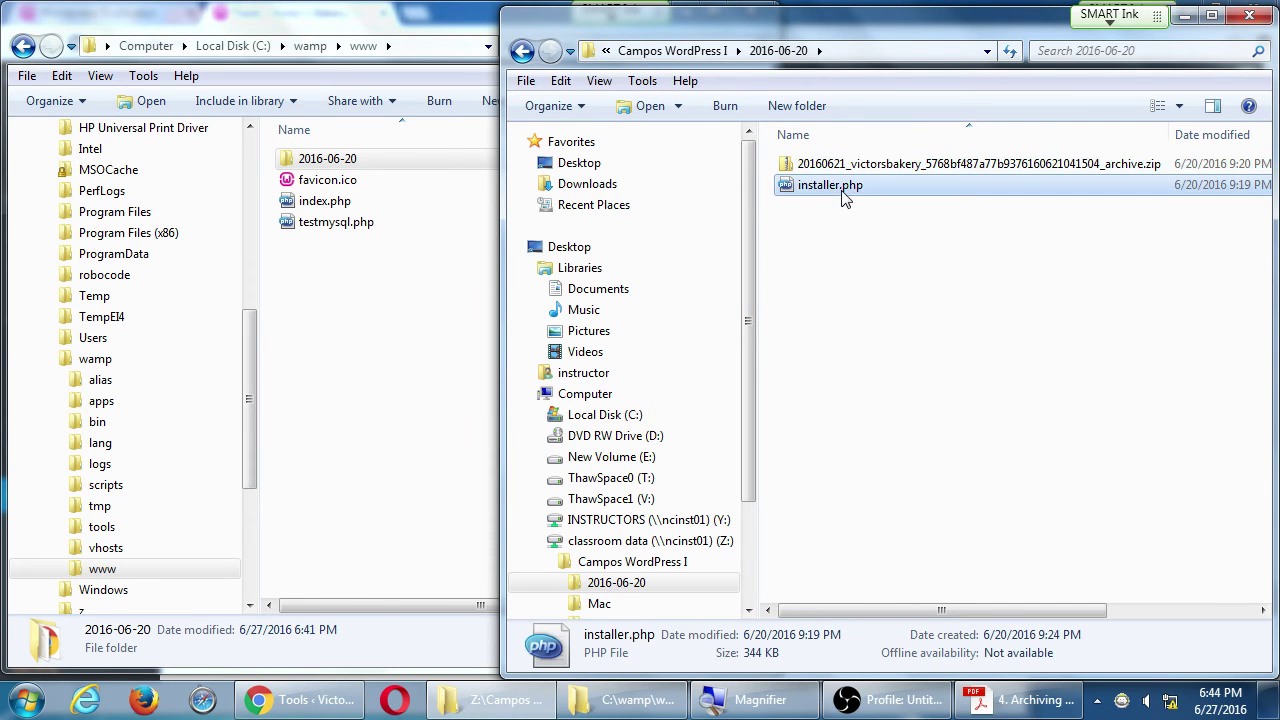
left_click(889, 172)
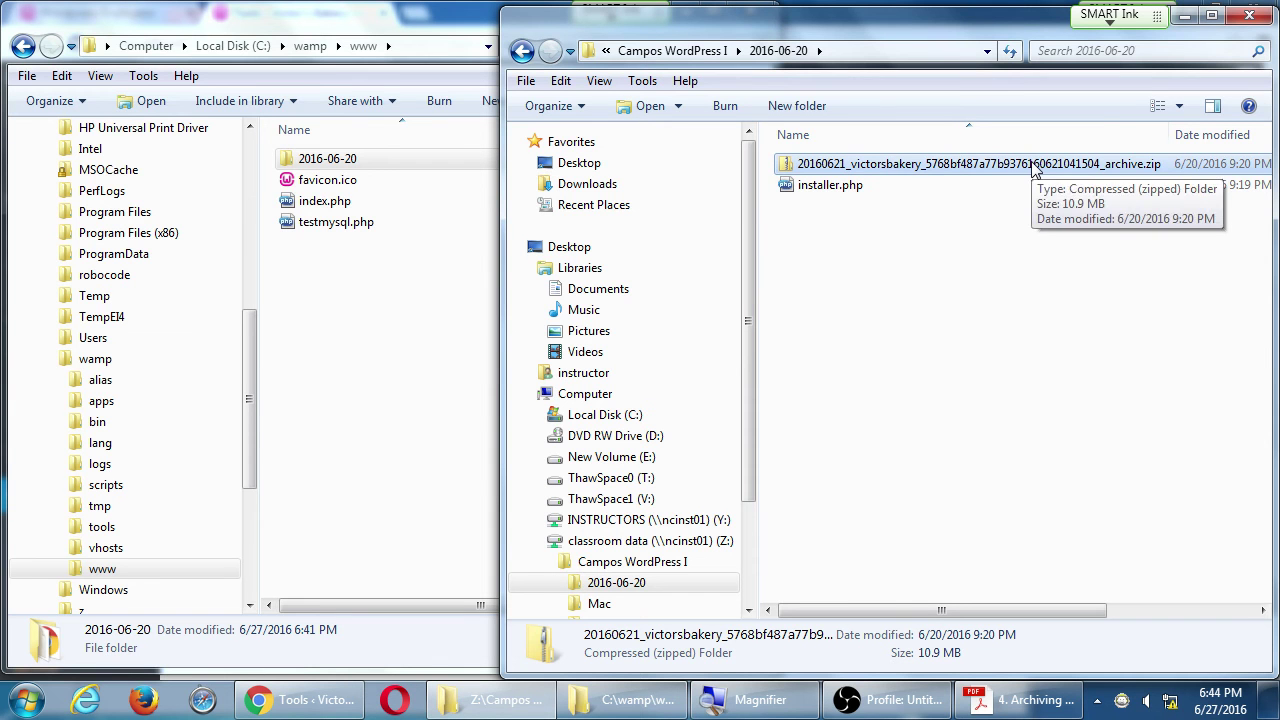
left_click(842, 188)
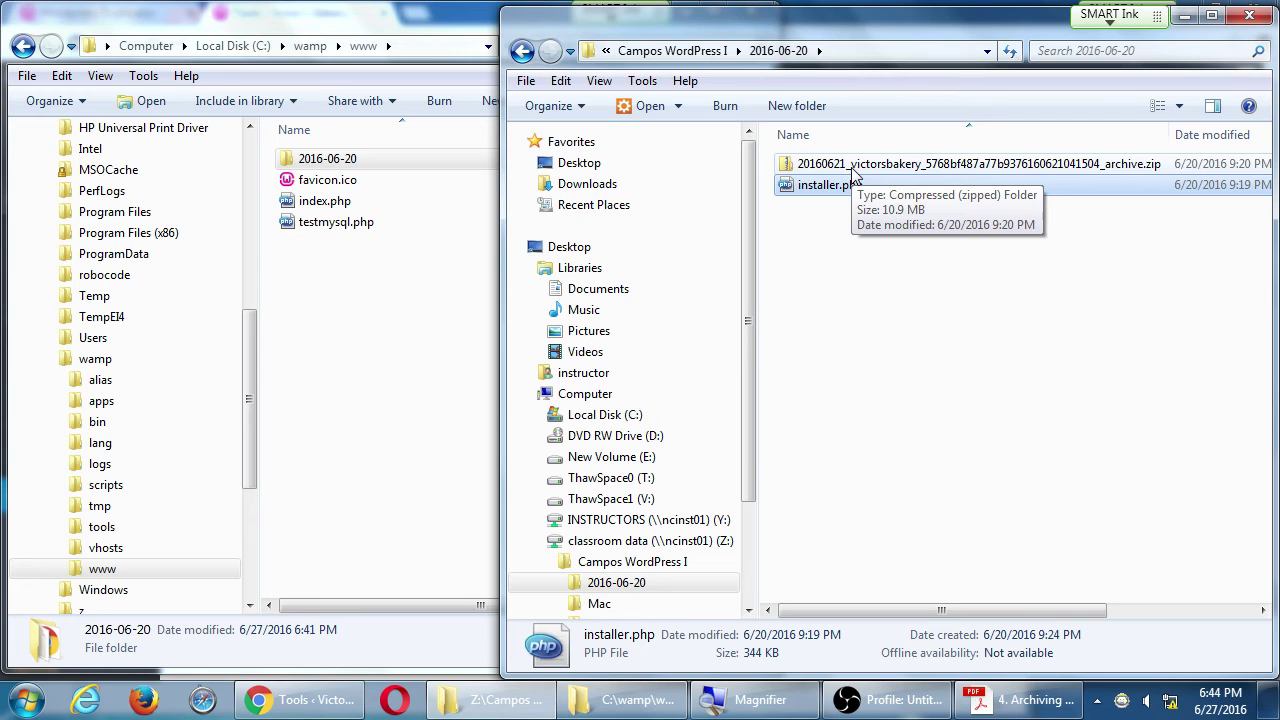
Step: Open the 2016-06-20 folder in C:\wamp\www and locate its copy of installer.php
left_click(363, 257)
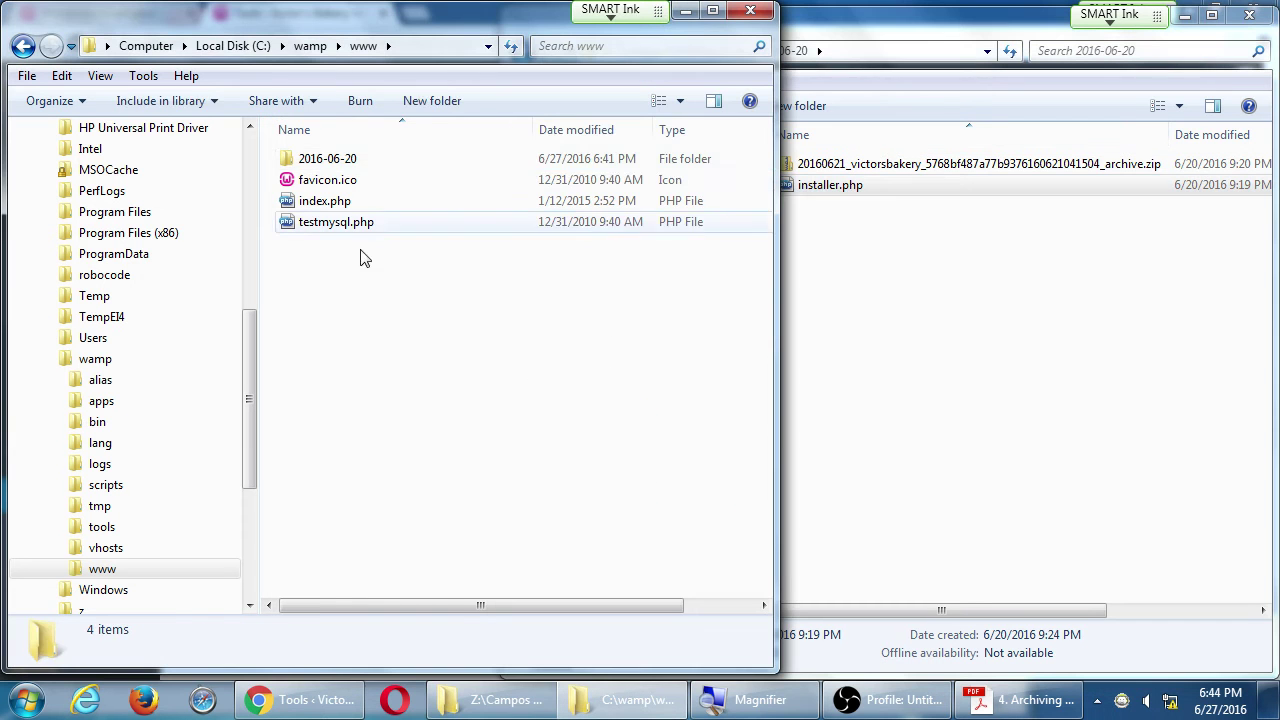
double_click(287, 150)
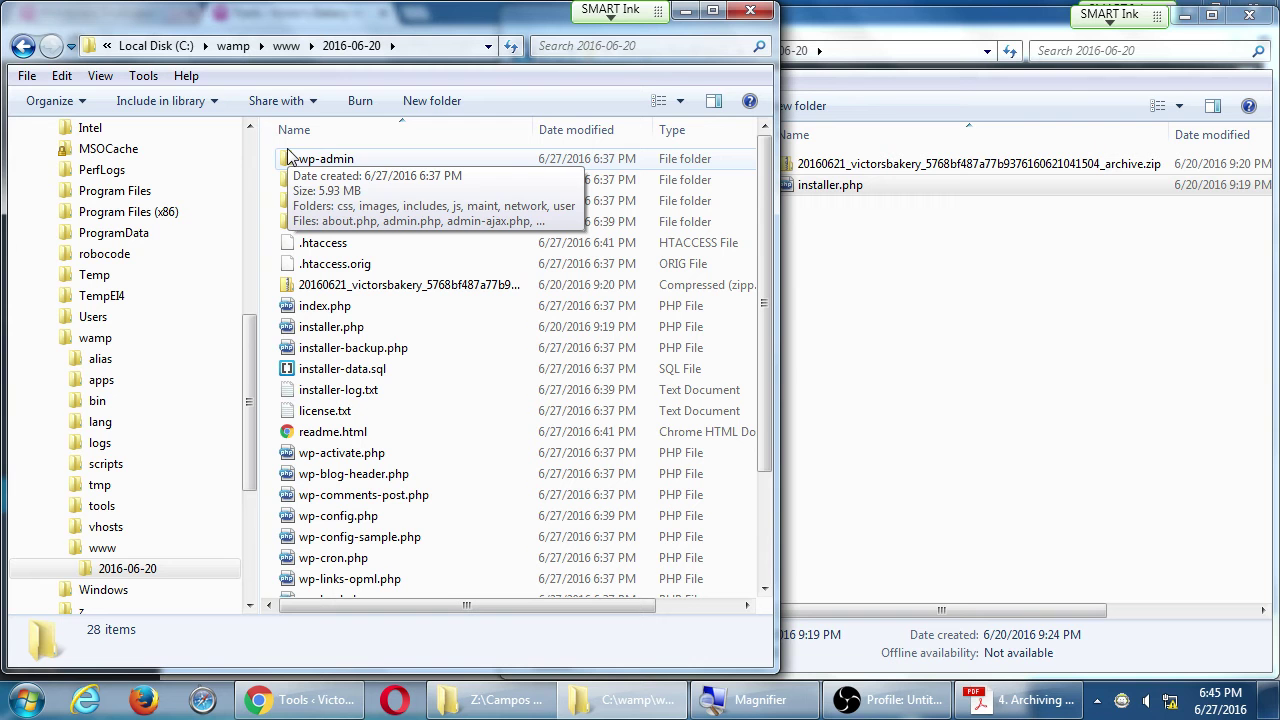
left_click(287, 328)
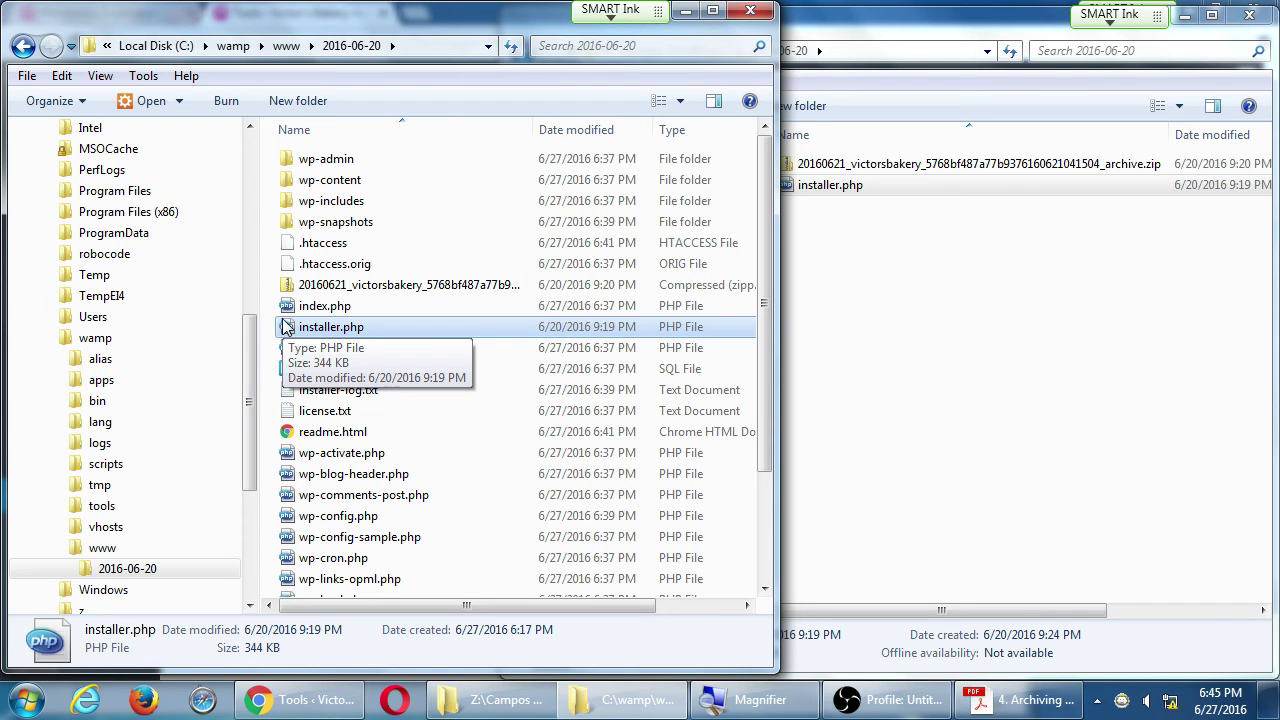
Step: Return to the Duplicator cleanup page and delete the reserved installer files
left_click(277, 703)
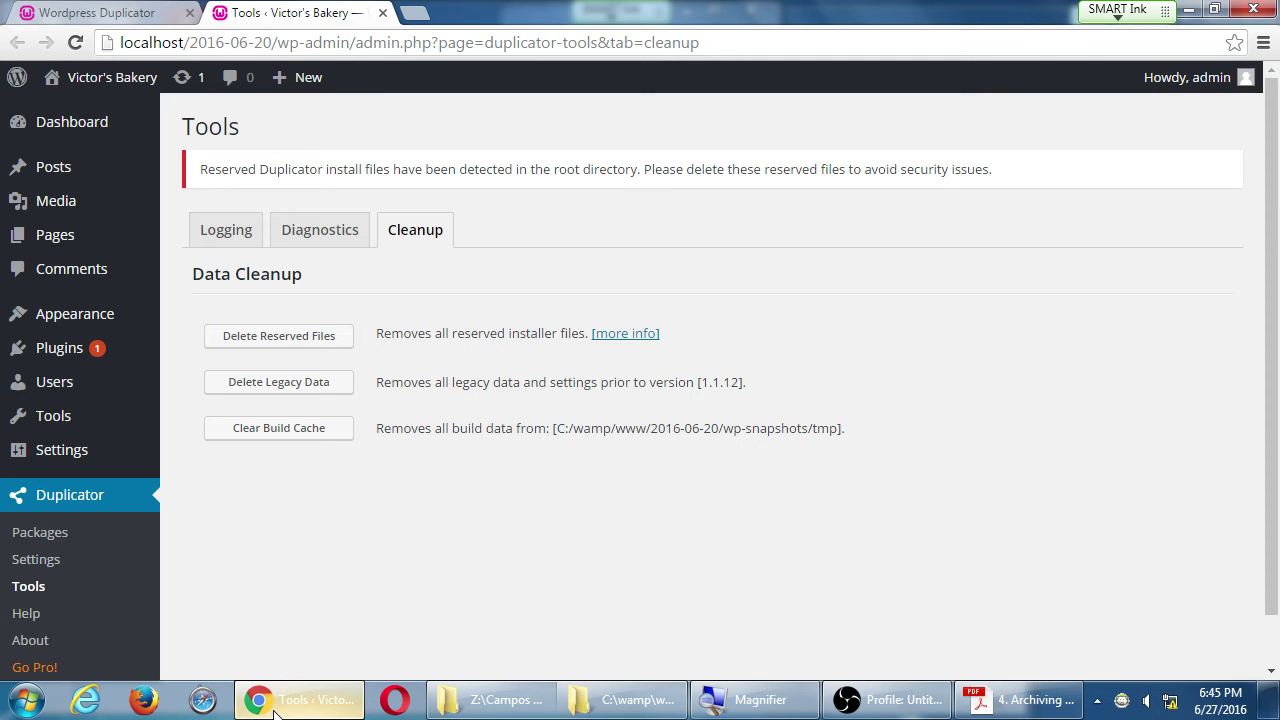
left_click(237, 340)
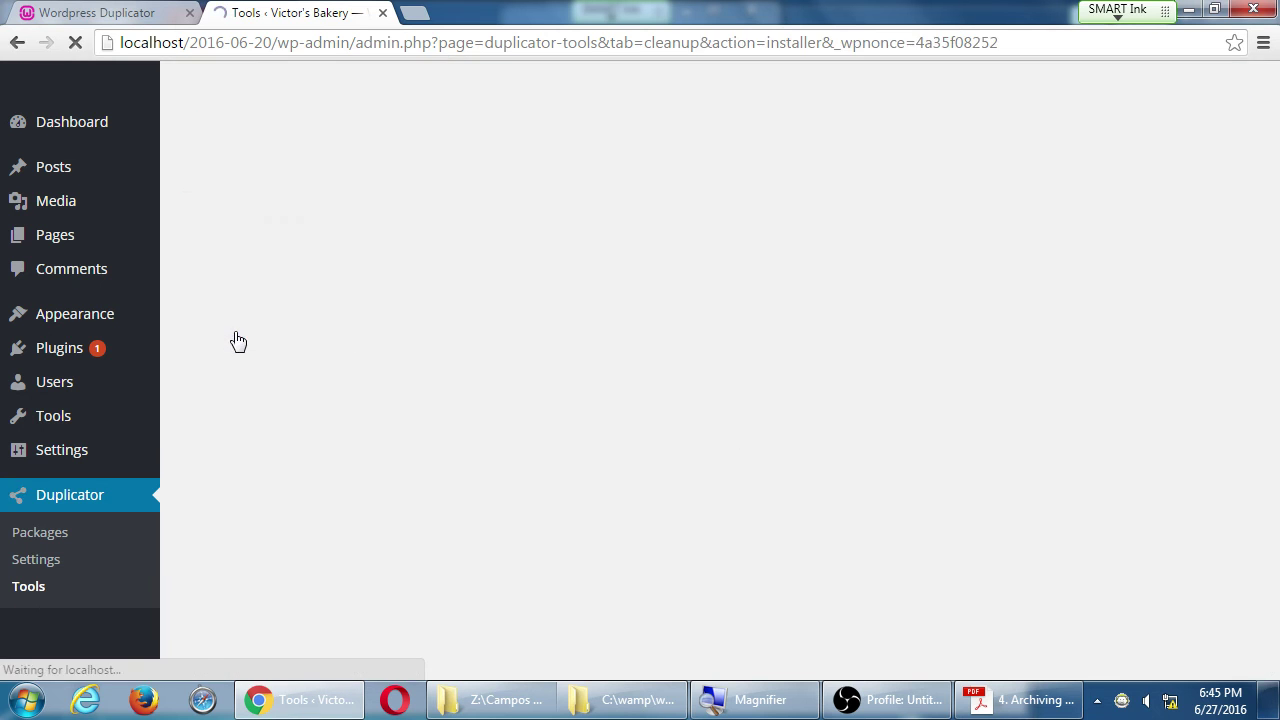
left_click_drag(326, 245, 498, 290)
left_click(510, 330)
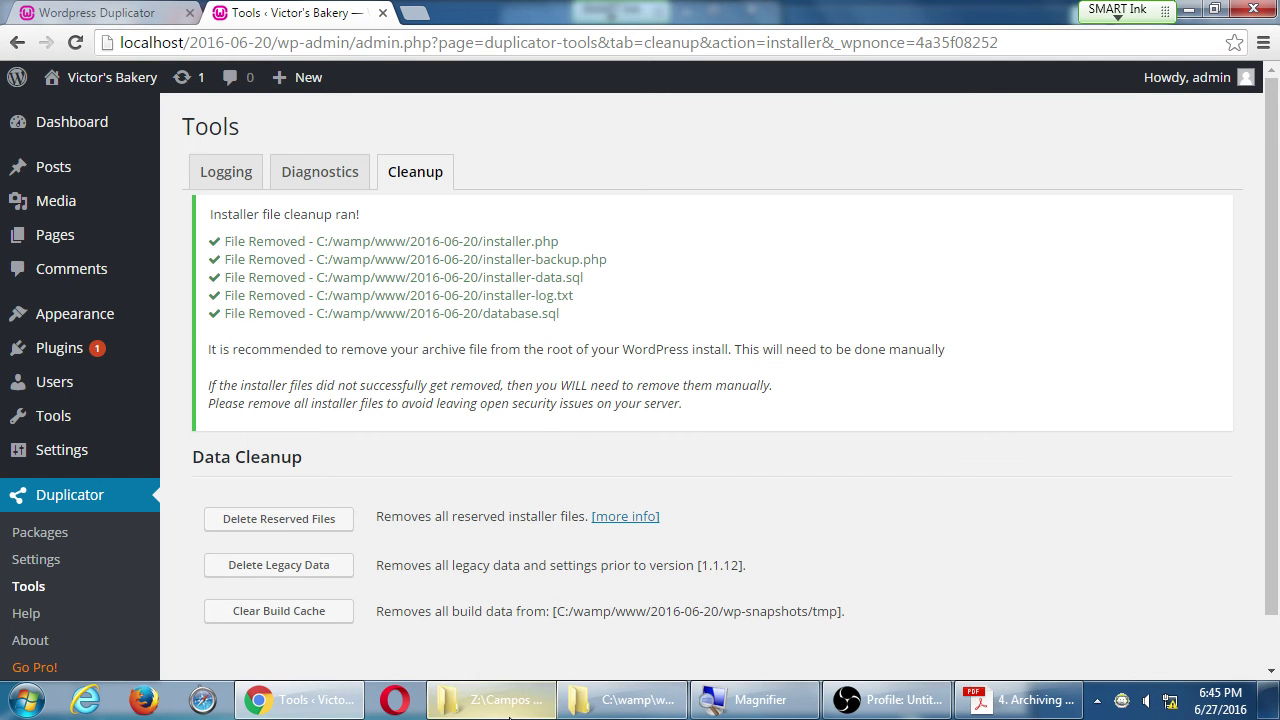
Step: Compare the 2016-06-20 folder in www with the list of removed files, moving the folder window beside the cleanup report
left_click(625, 700)
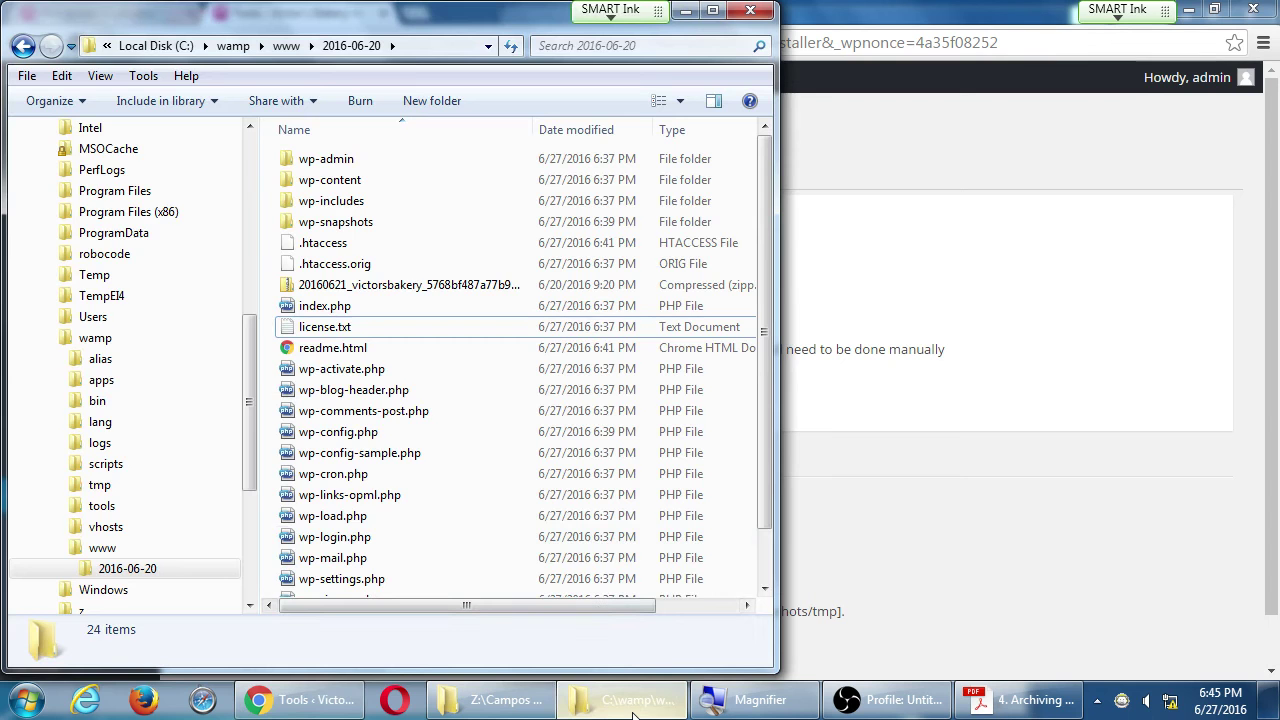
left_click(424, 486)
left_click_drag(335, 29, 995, 55)
left_click(945, 377)
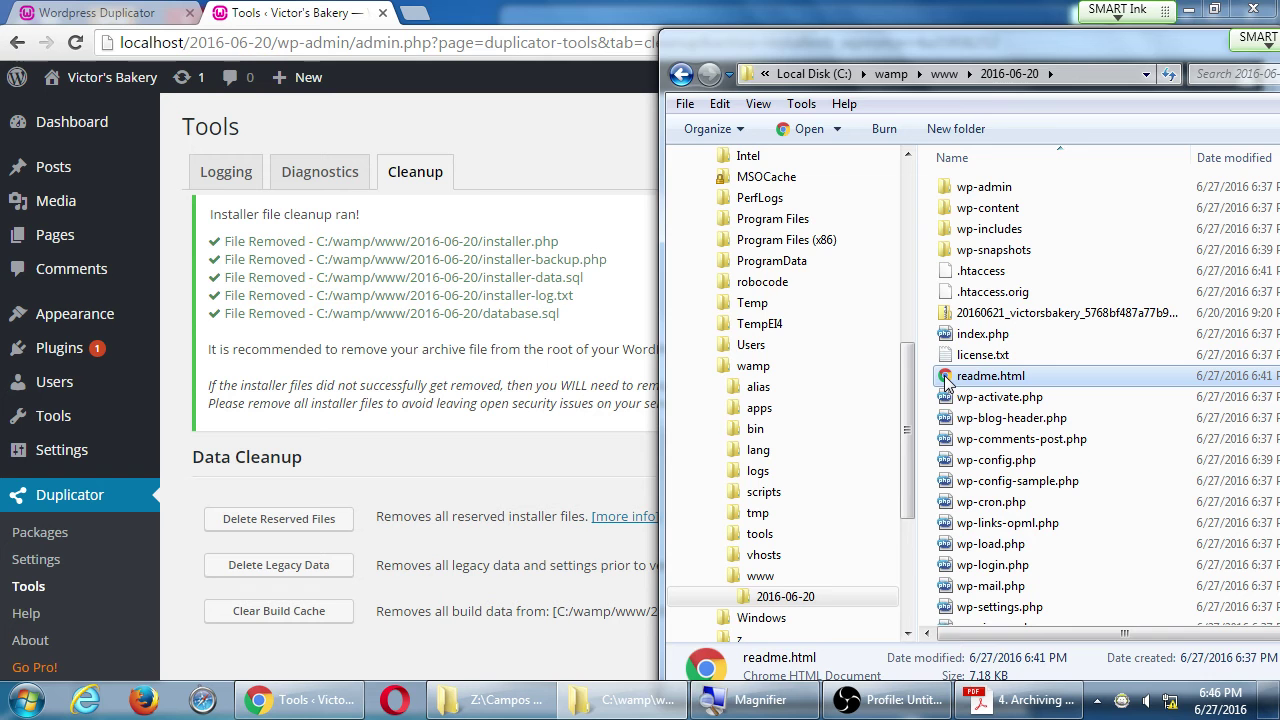
left_click(548, 420)
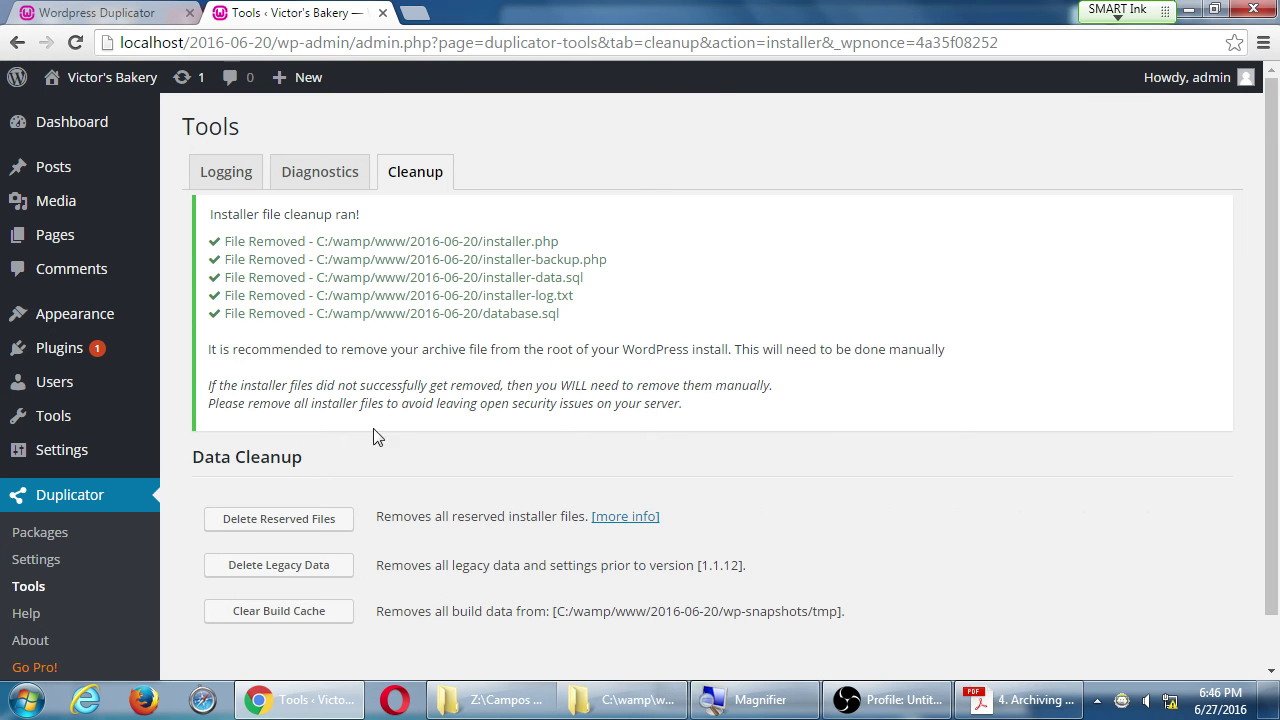
Step: Read the cleanup report's notes on removing leftover installer files and the archive manually, and return to the 2016-06-20 folder window
left_click_drag(686, 404, 472, 405)
left_click(457, 416)
left_click_drag(216, 349, 732, 355)
left_click_drag(738, 355, 916, 350)
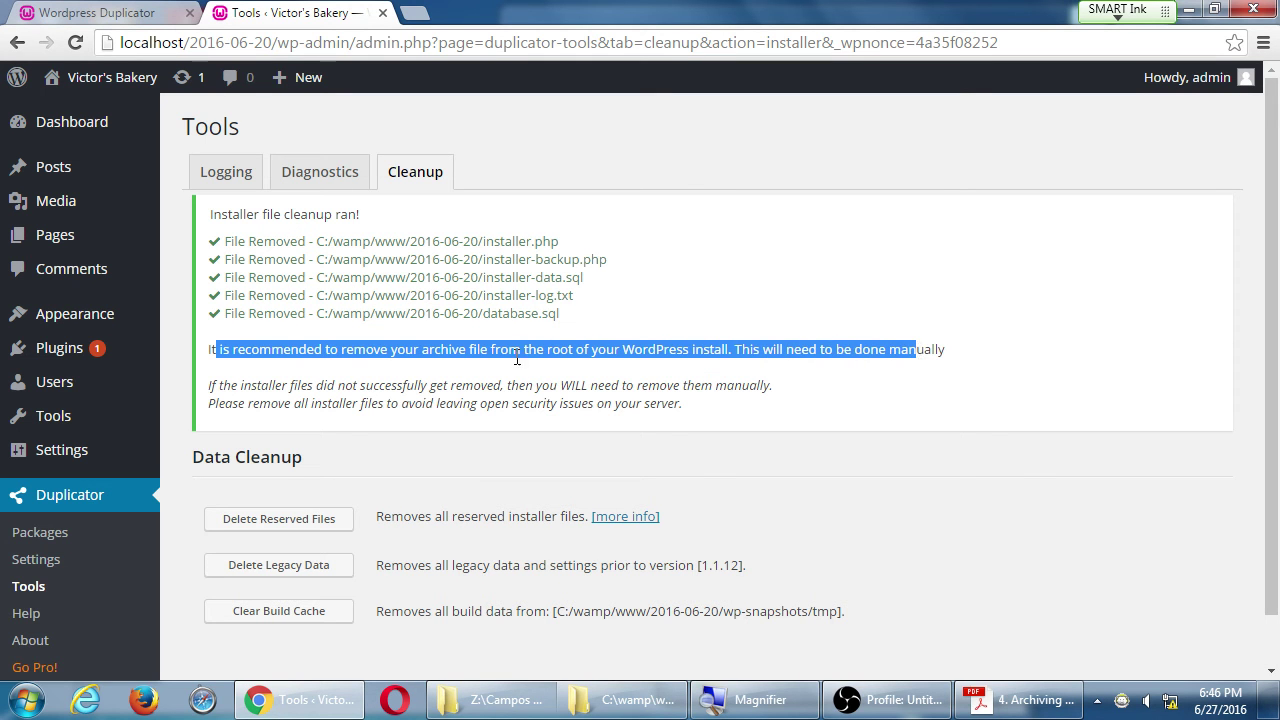
left_click(520, 352)
left_click(640, 697)
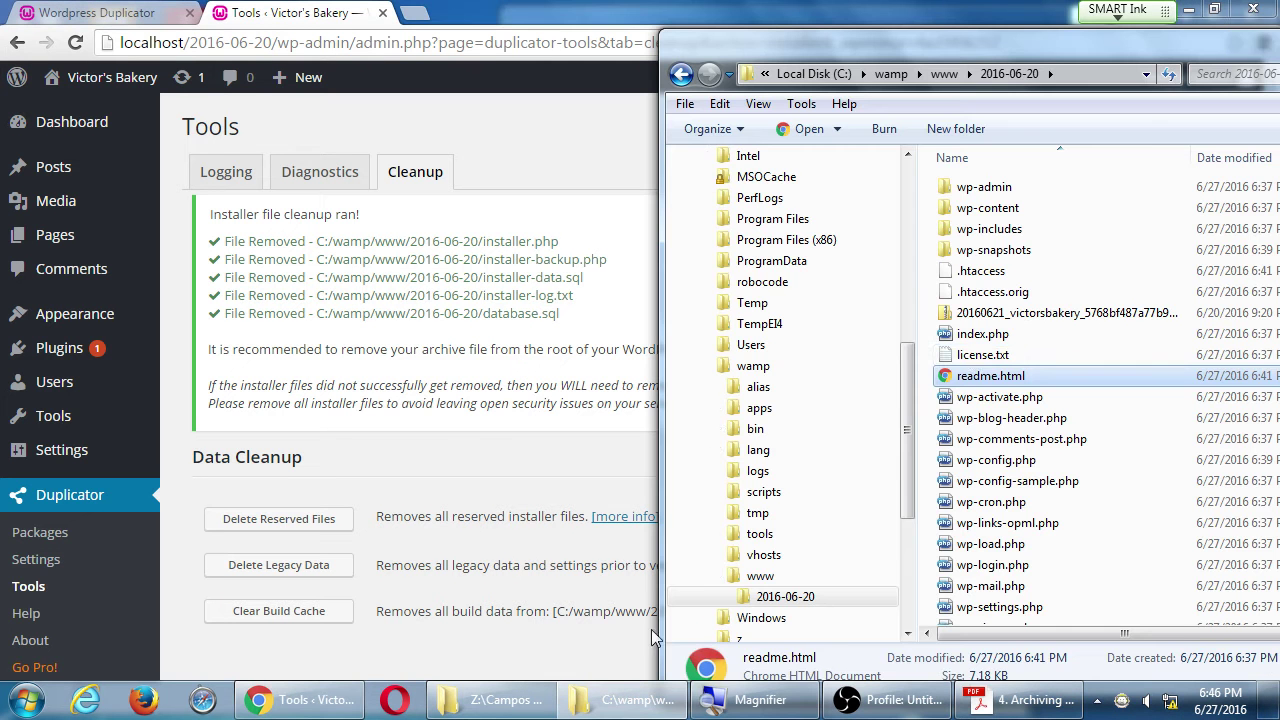
Step: Close the two open 2016-06-20 folder windows, from www and from the network drive, and show the desktop
left_click(960, 313)
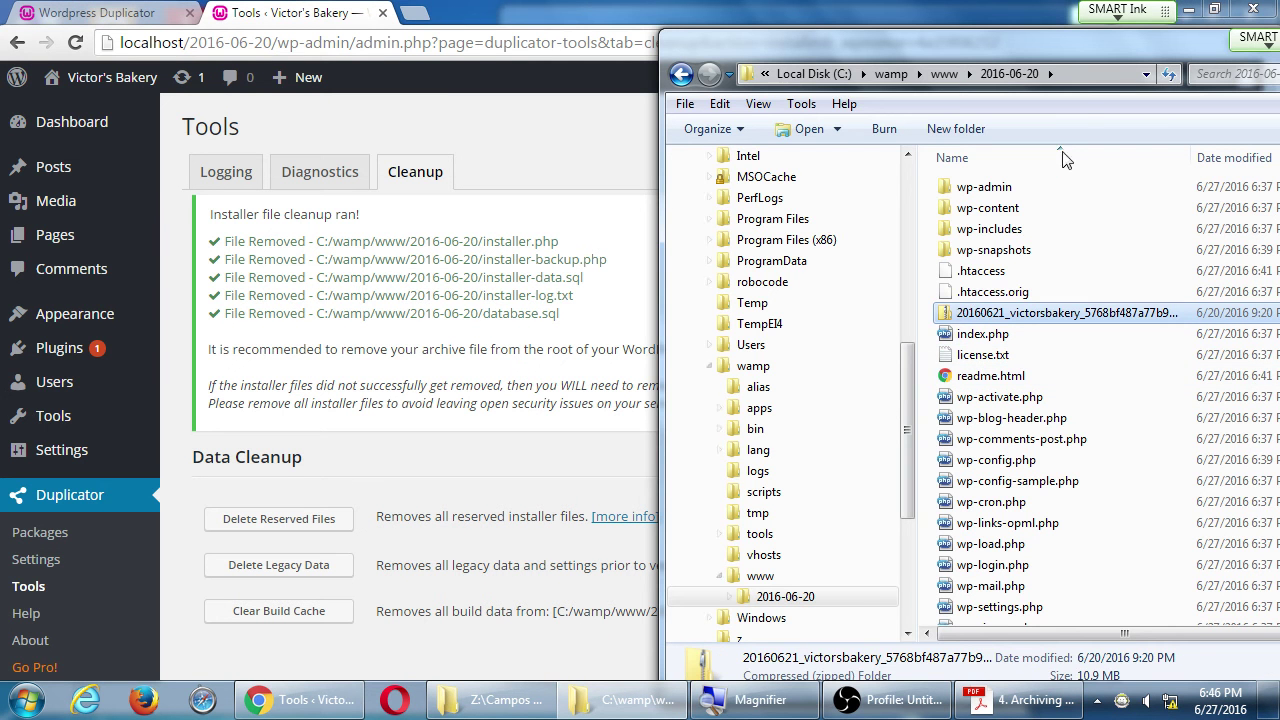
left_click_drag(1071, 30, 581, 121)
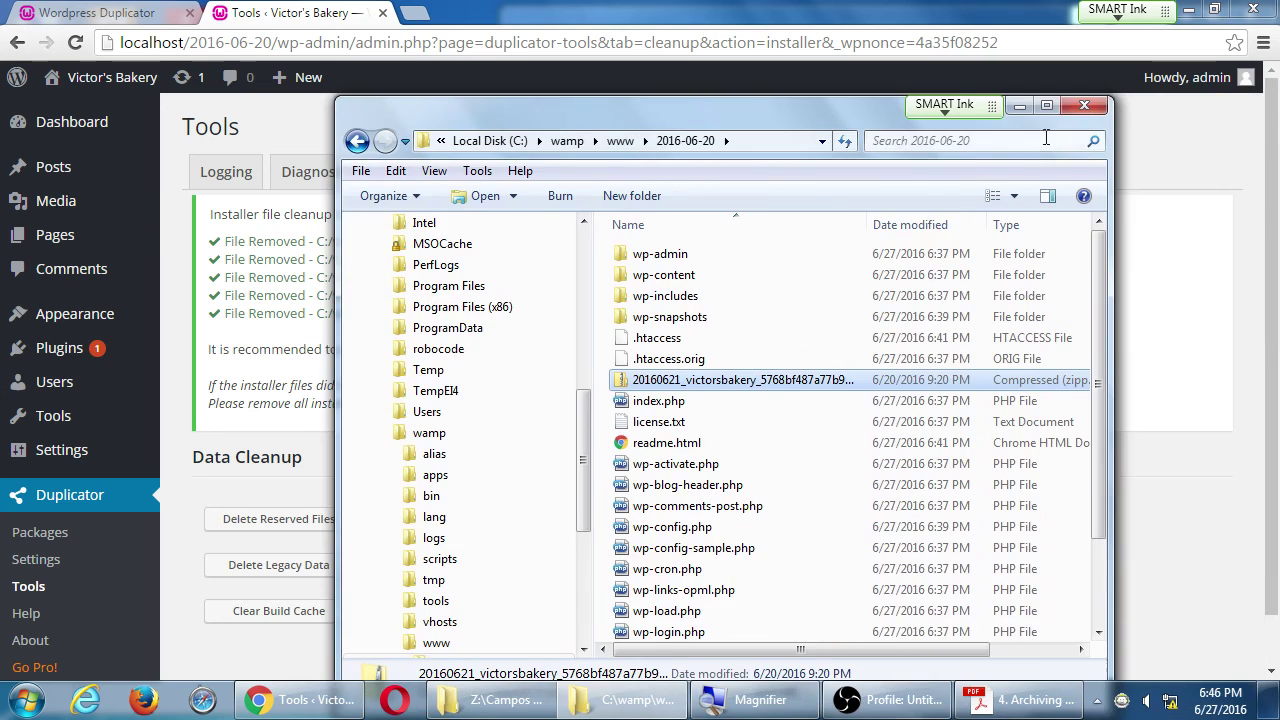
left_click(1095, 115)
left_click(560, 712)
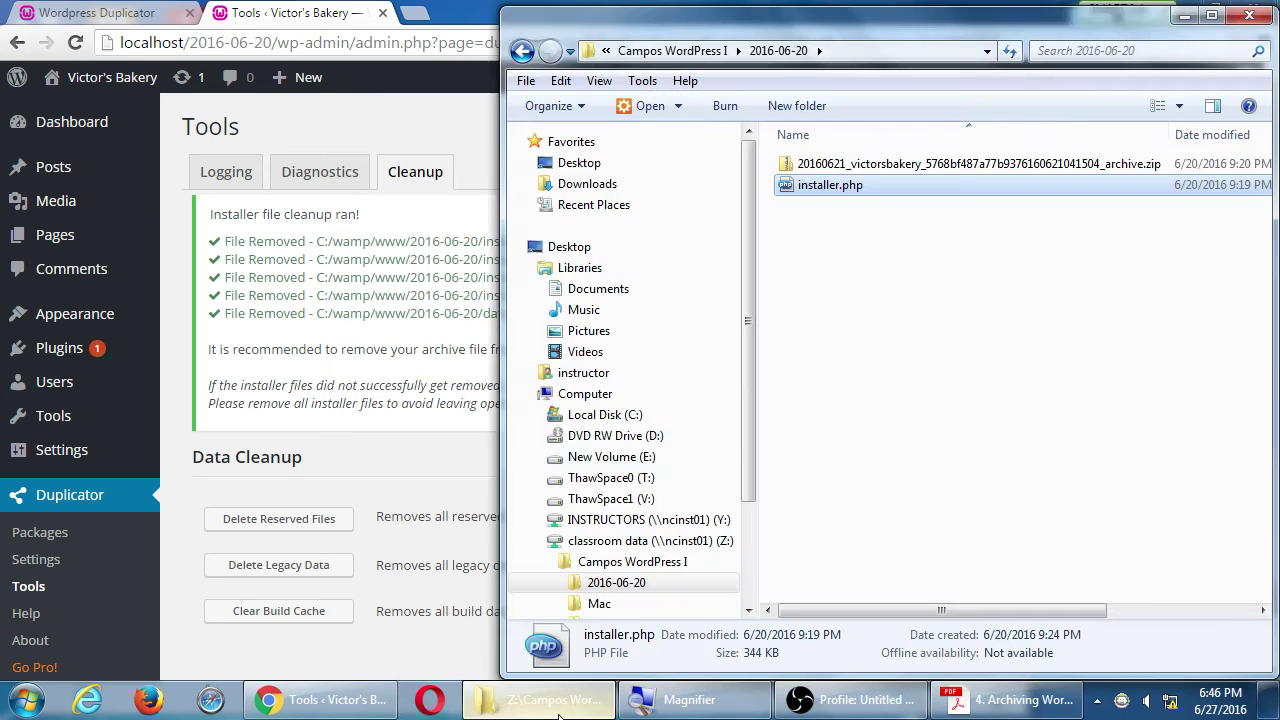
left_click(1260, 18)
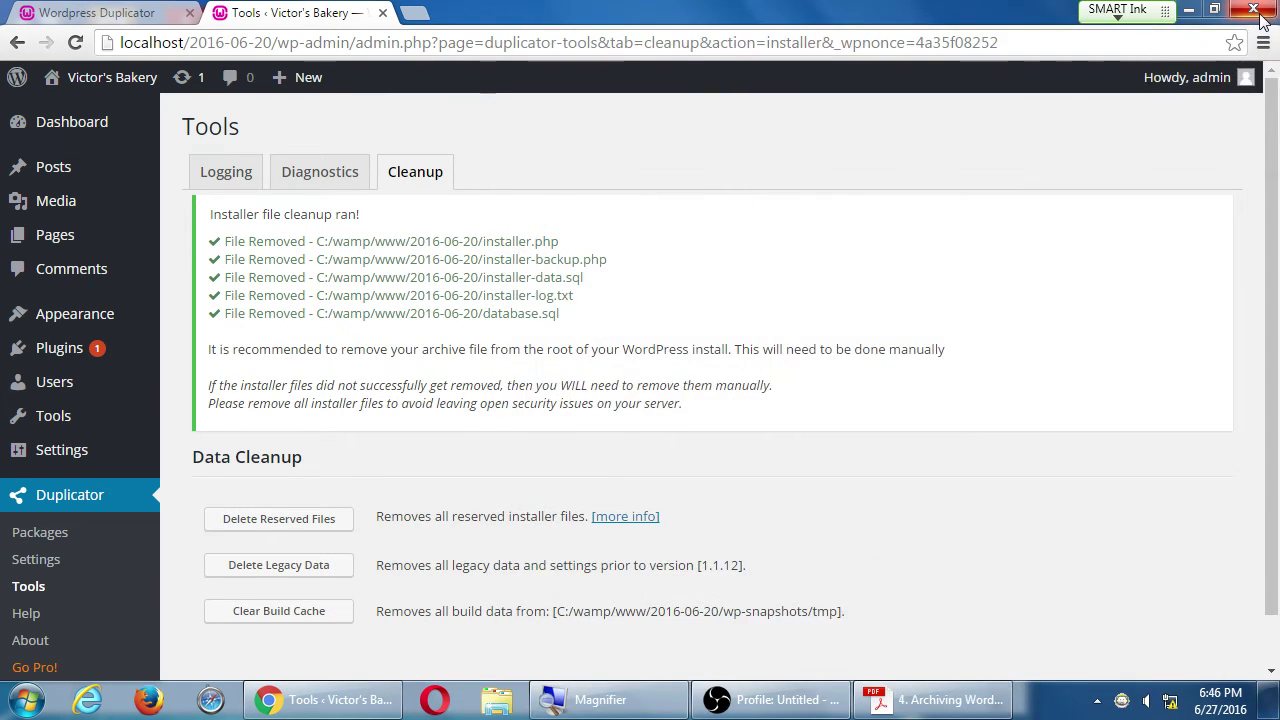
key("super+d")
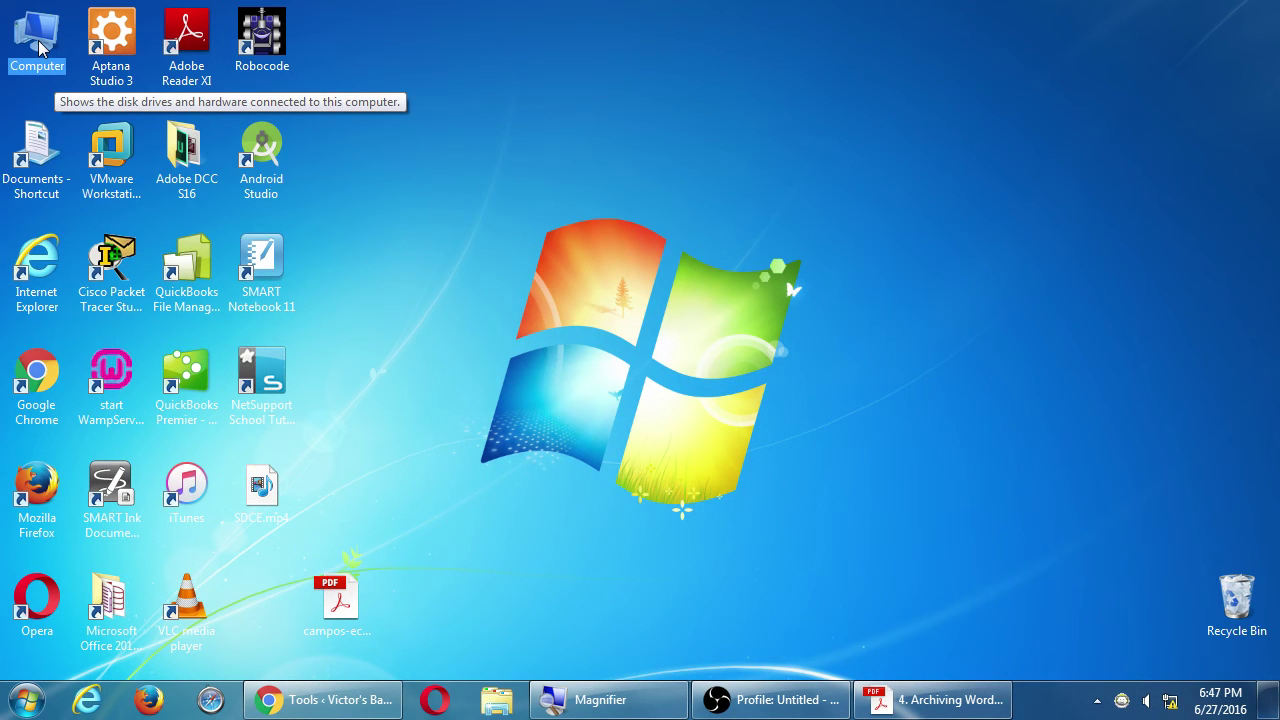
Step: Open the 2016-06-20 site folder in C:\wamp\www, starting from Computer on the desktop
double_click(38, 48)
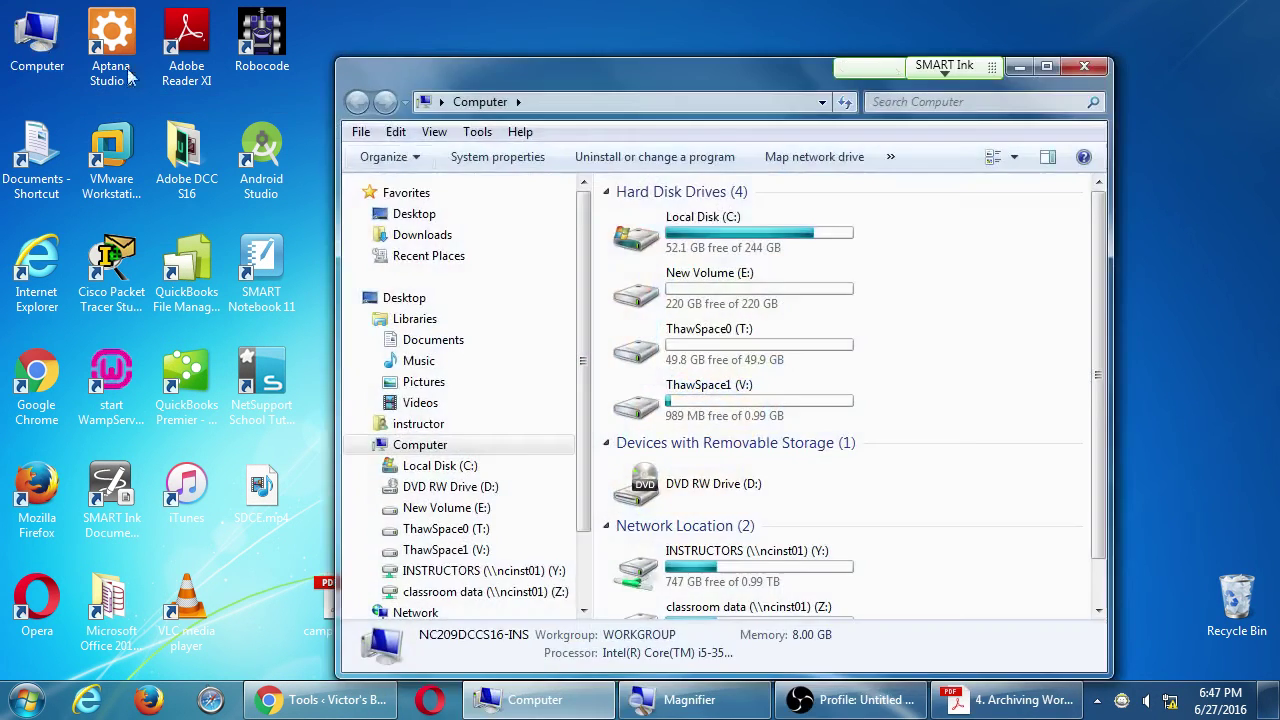
double_click(697, 237)
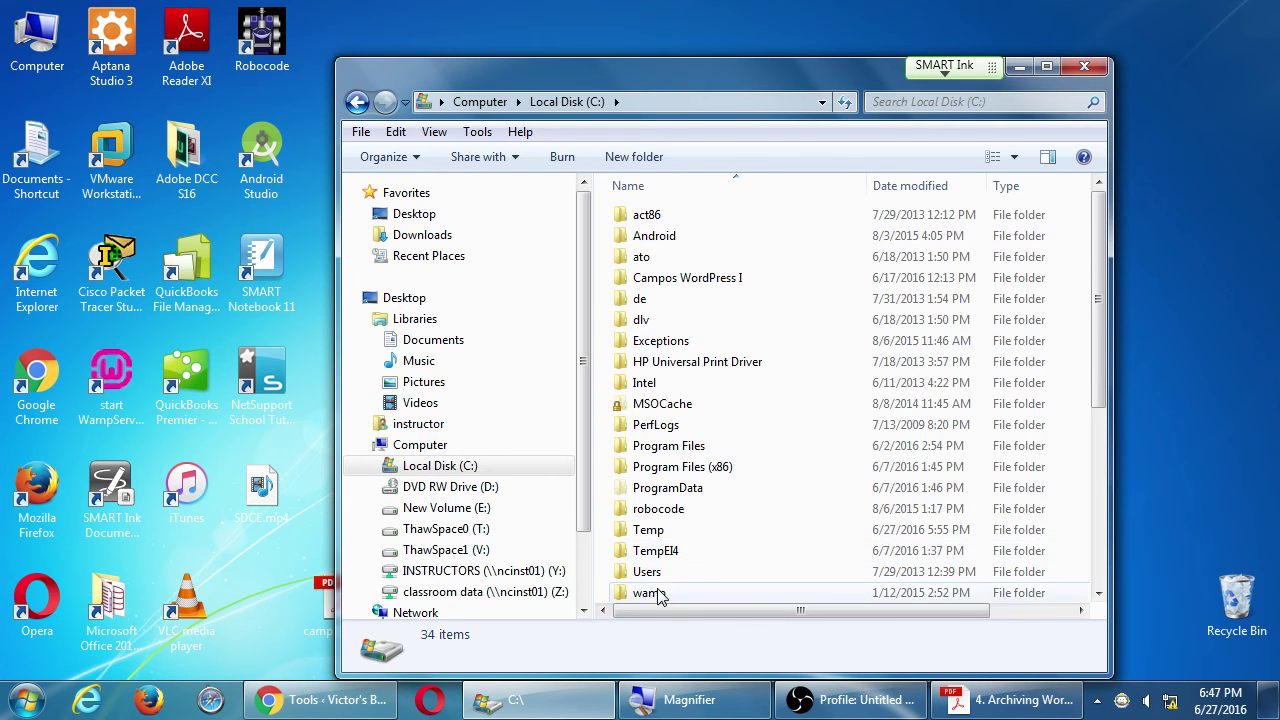
left_click(658, 594)
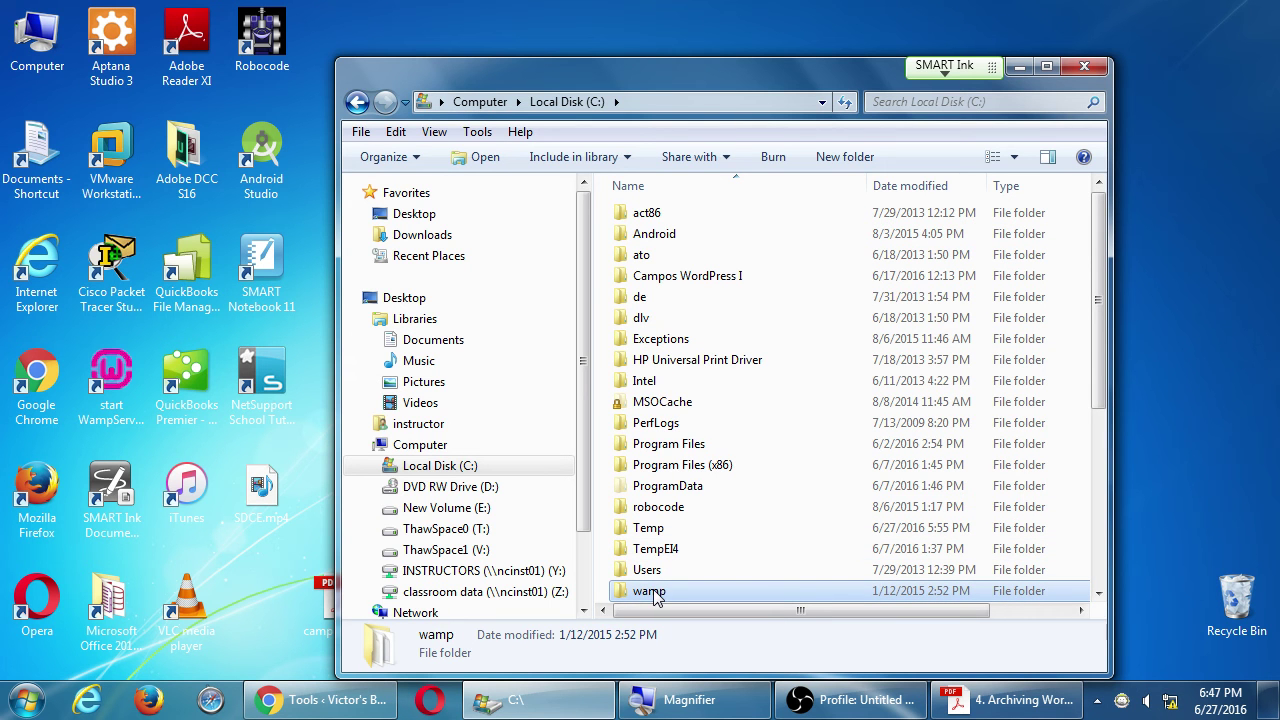
double_click(658, 594)
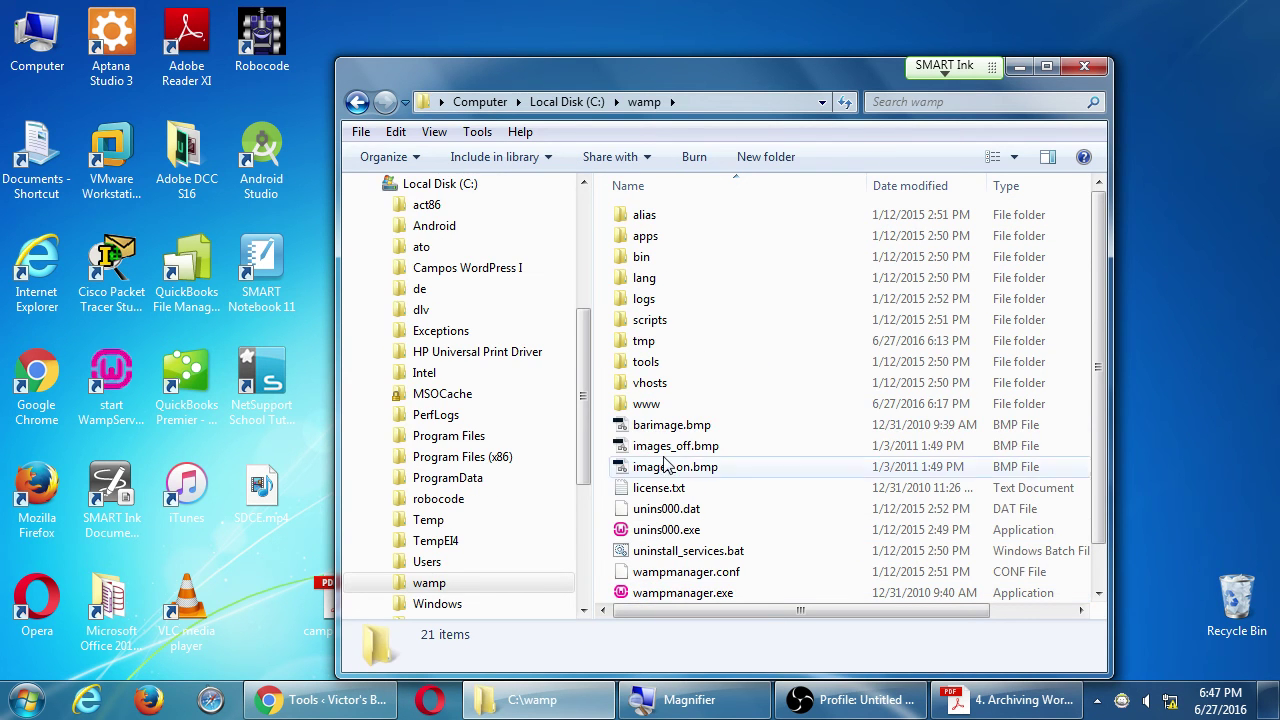
double_click(644, 408)
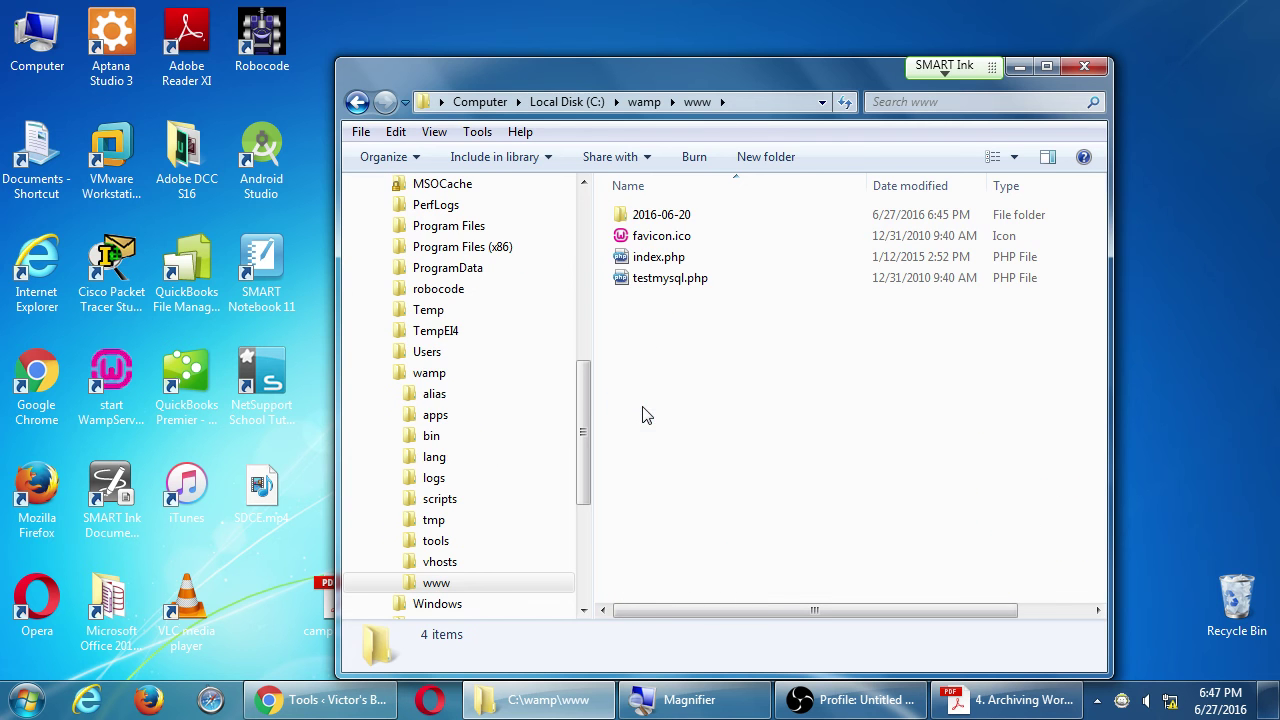
left_click(620, 218)
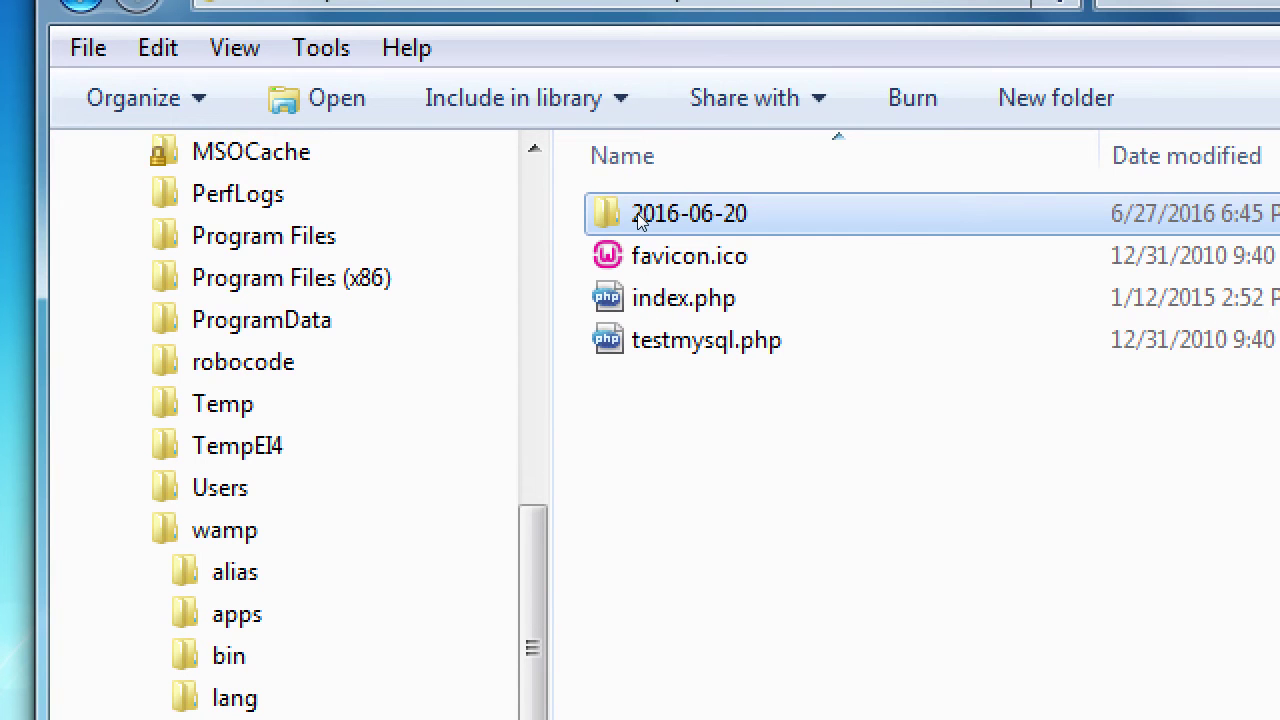
double_click(640, 220)
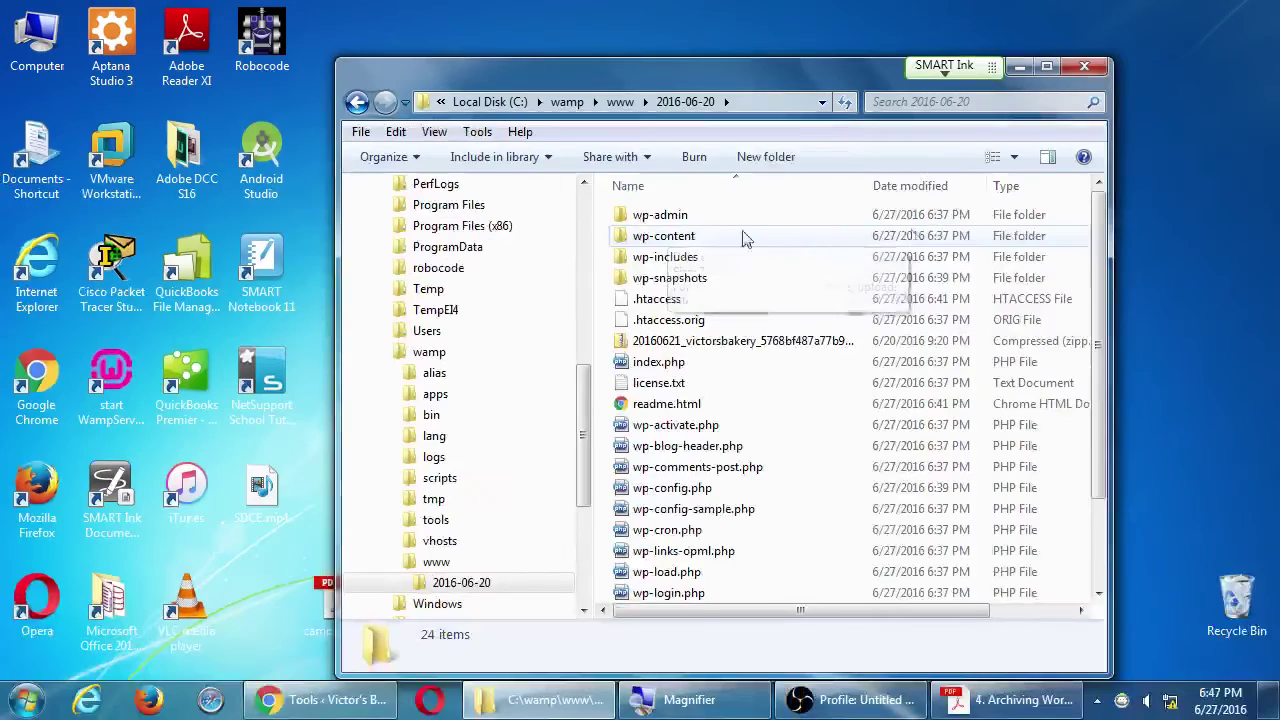
Step: Widen the folder's Name column and move the victorsbakery archive zip to the Recycle Bin
left_click_drag(863, 63, 863, 6)
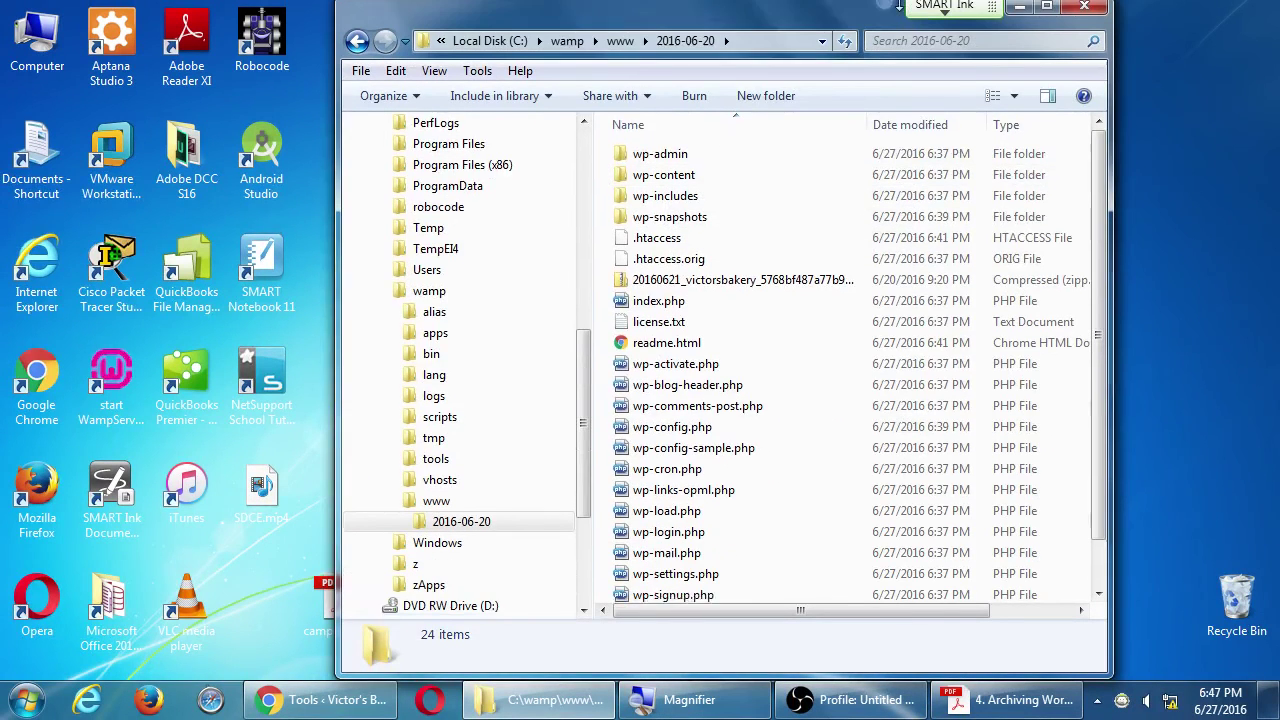
left_click_drag(871, 129, 1000, 129)
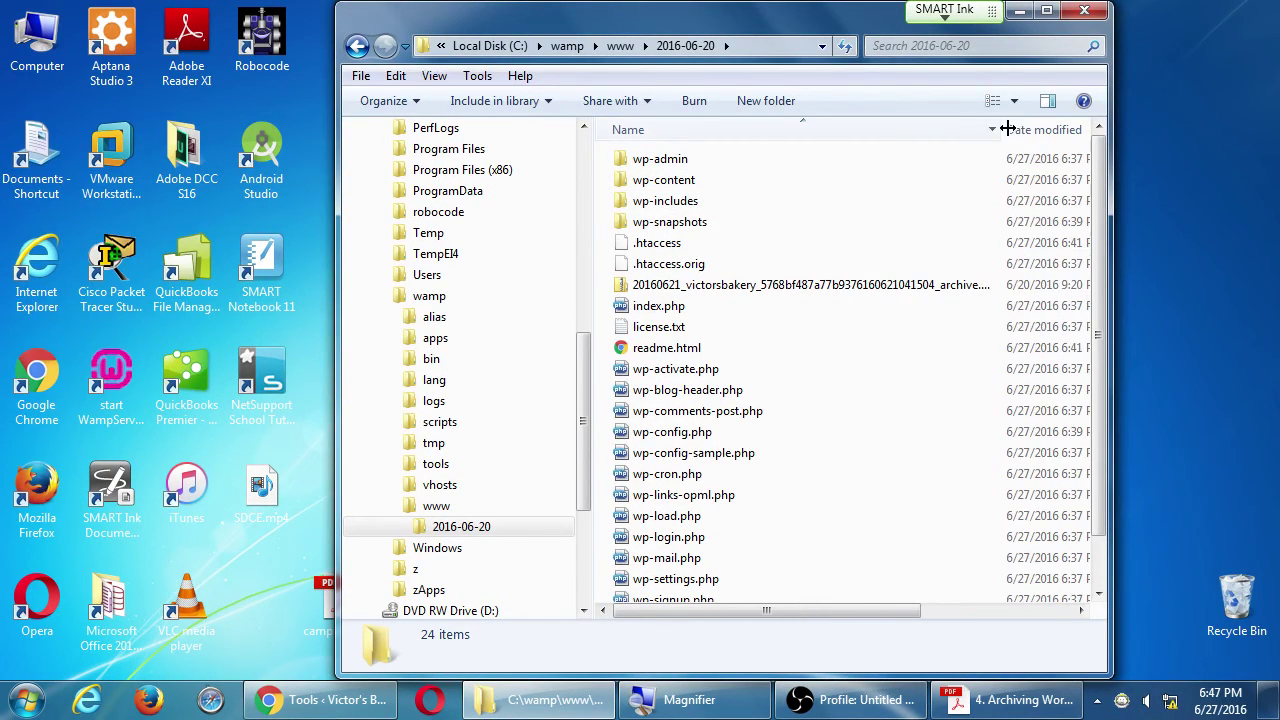
left_click(690, 285)
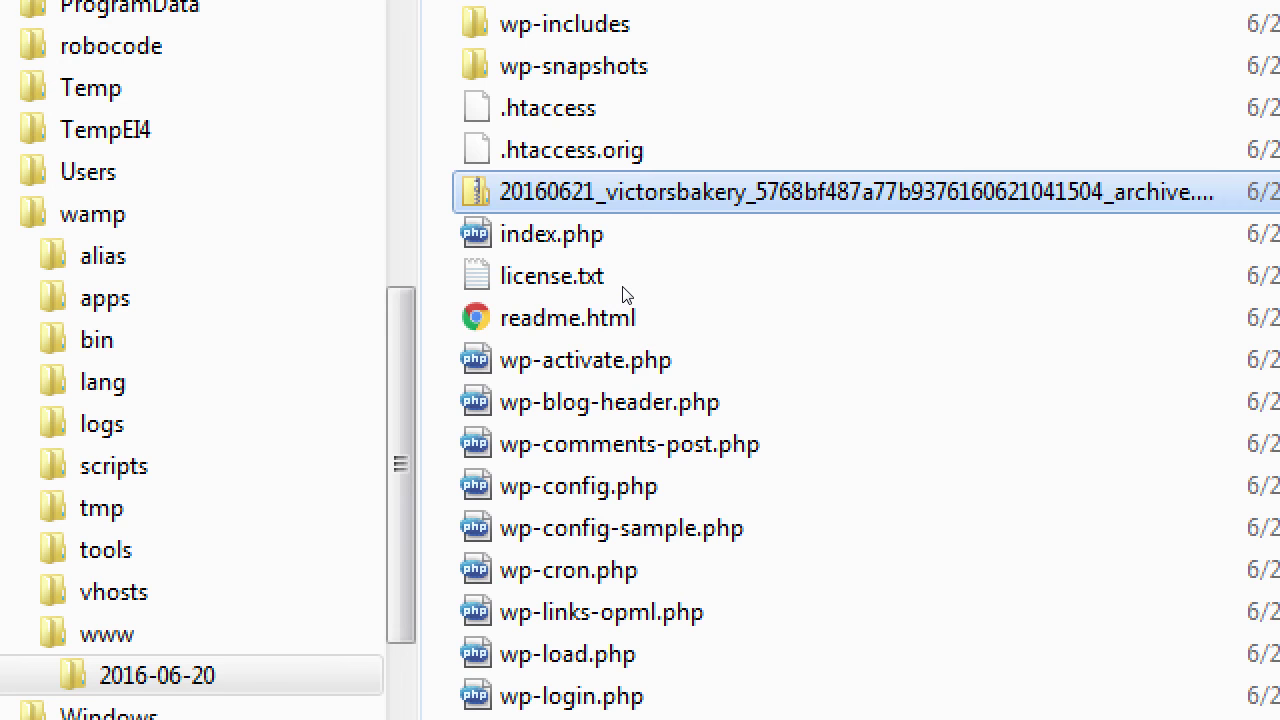
key("Delete")
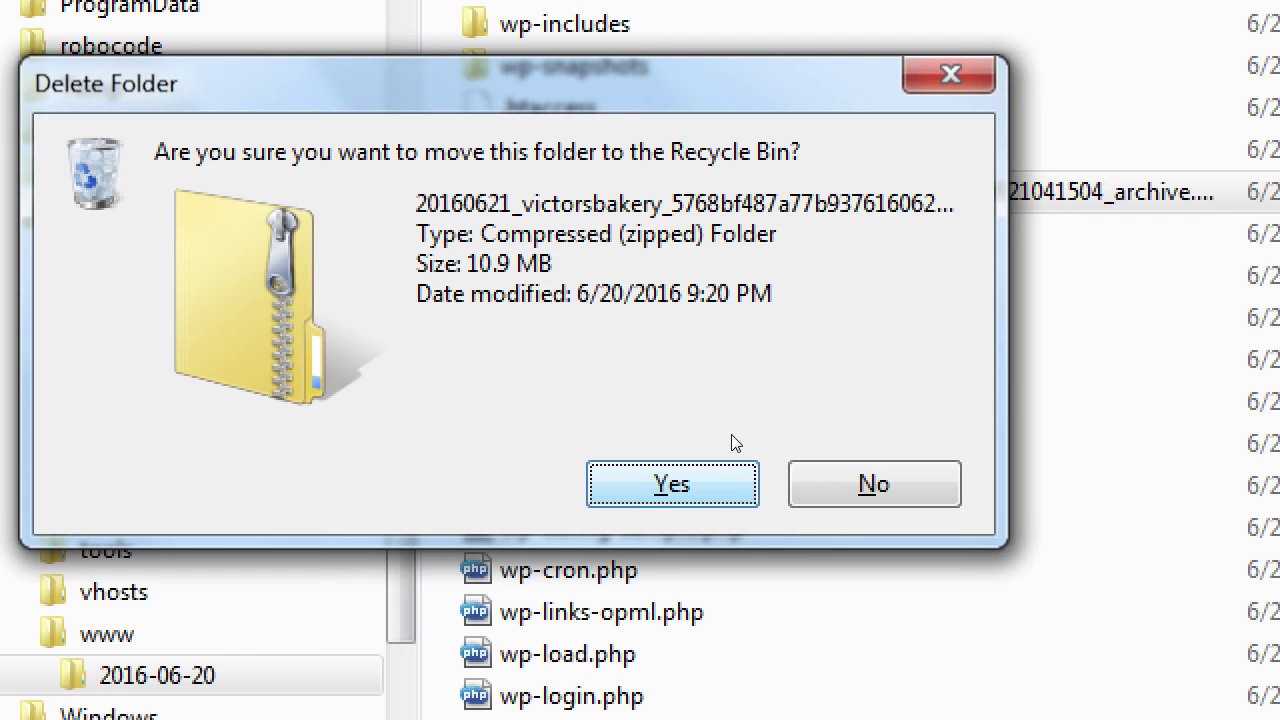
key("Return")
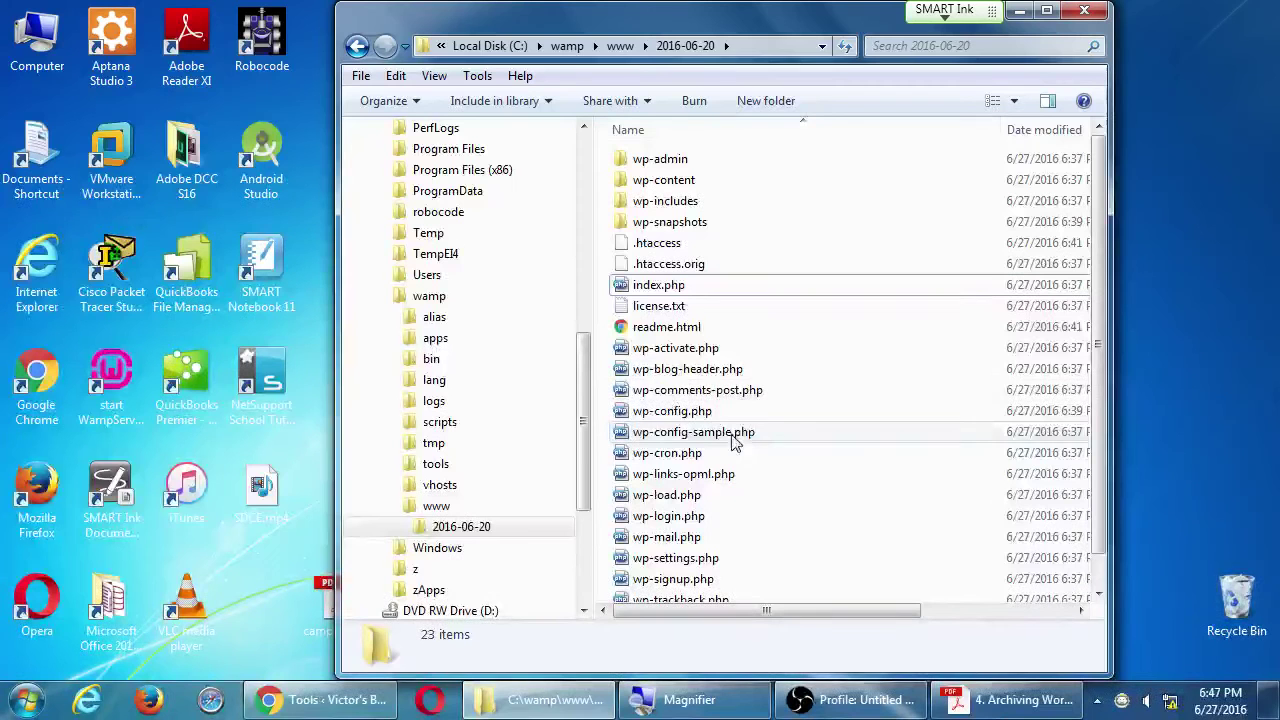
left_click_drag(778, 30, 524, 30)
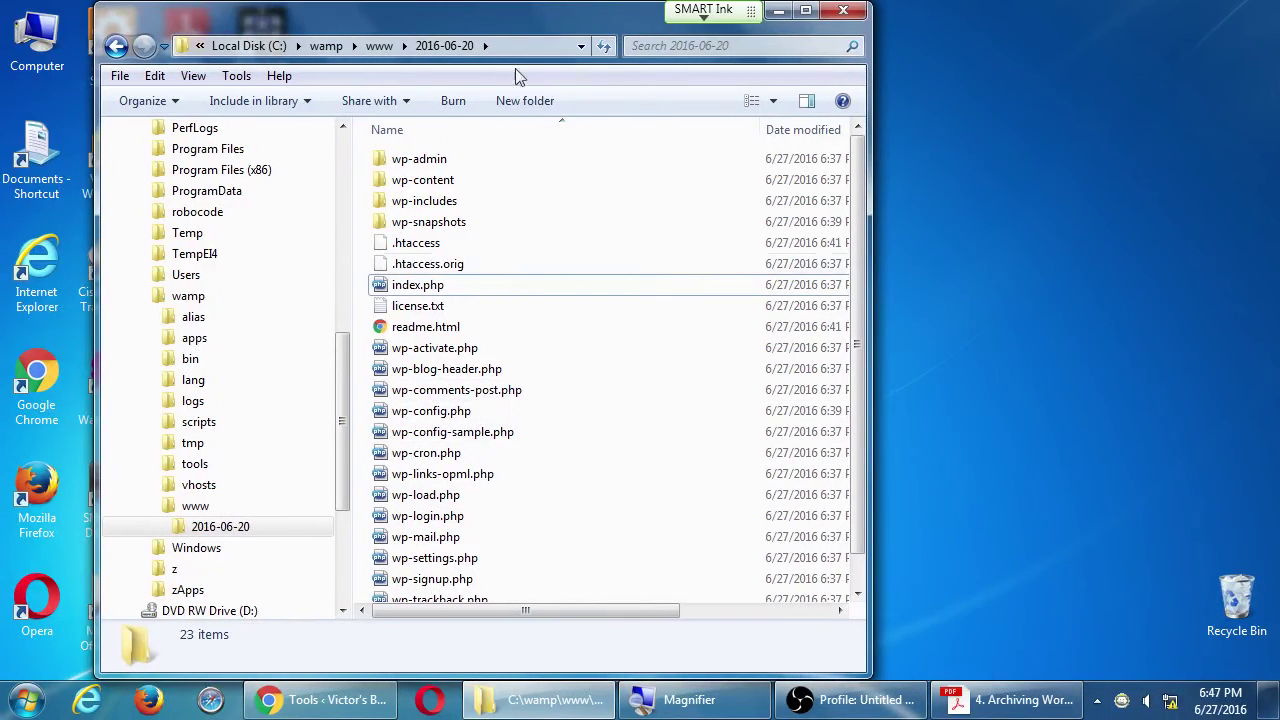
Step: Review the cleanup report's recommendation on removing the archive file manually, and minimize the browser
left_click(357, 700)
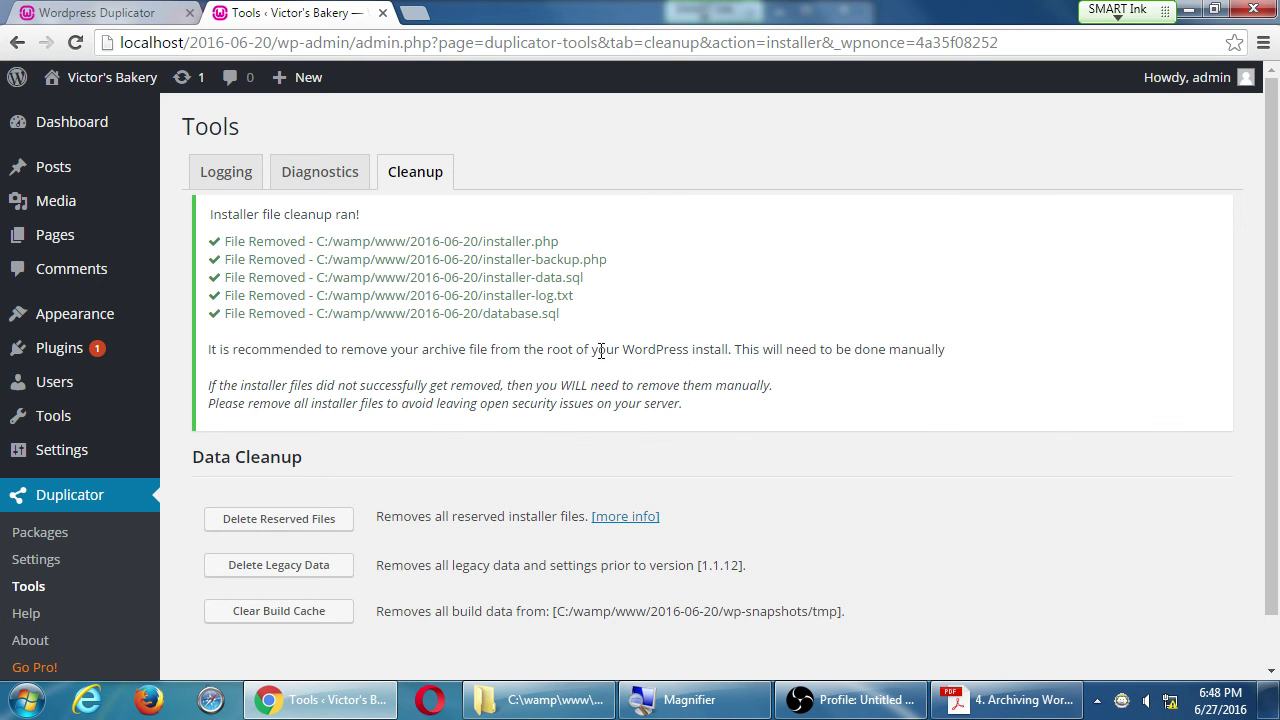
left_click_drag(585, 350, 770, 345)
left_click(473, 378)
left_click(1189, 10)
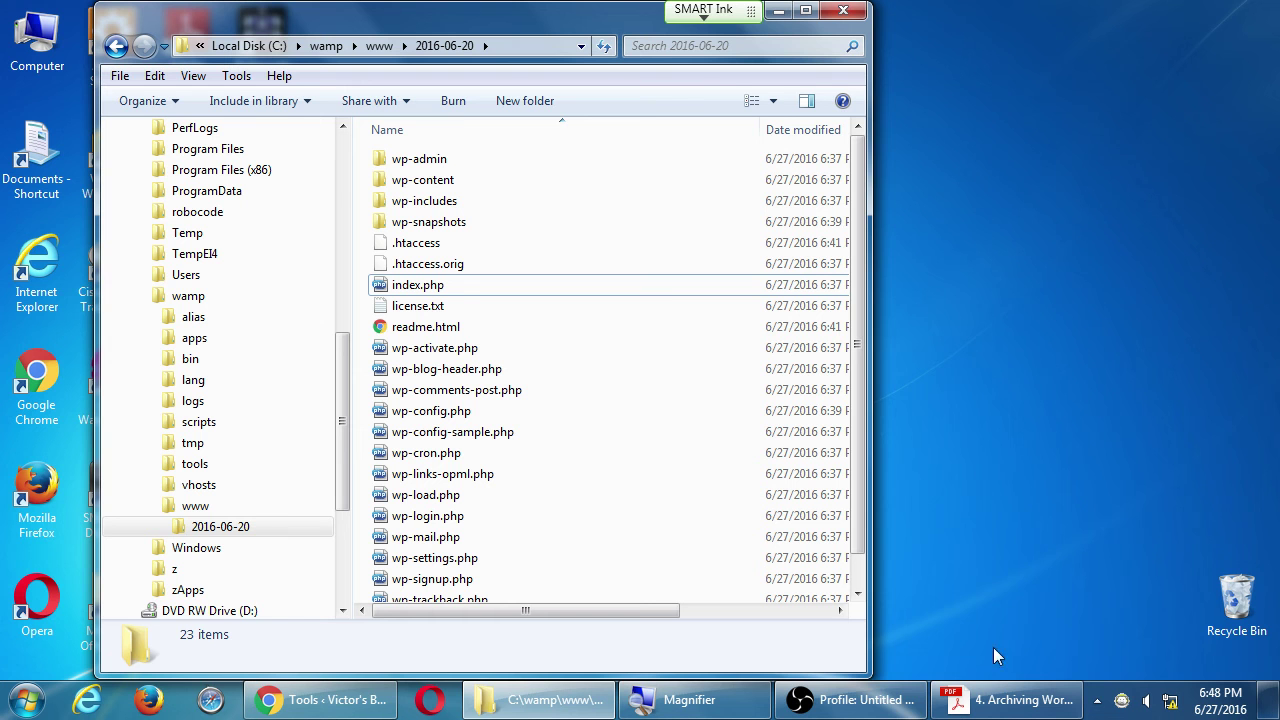
Step: Return to the browser, close the Wordpress Duplicator tab and visit the Victor's Bakery site's home page
left_click(390, 690)
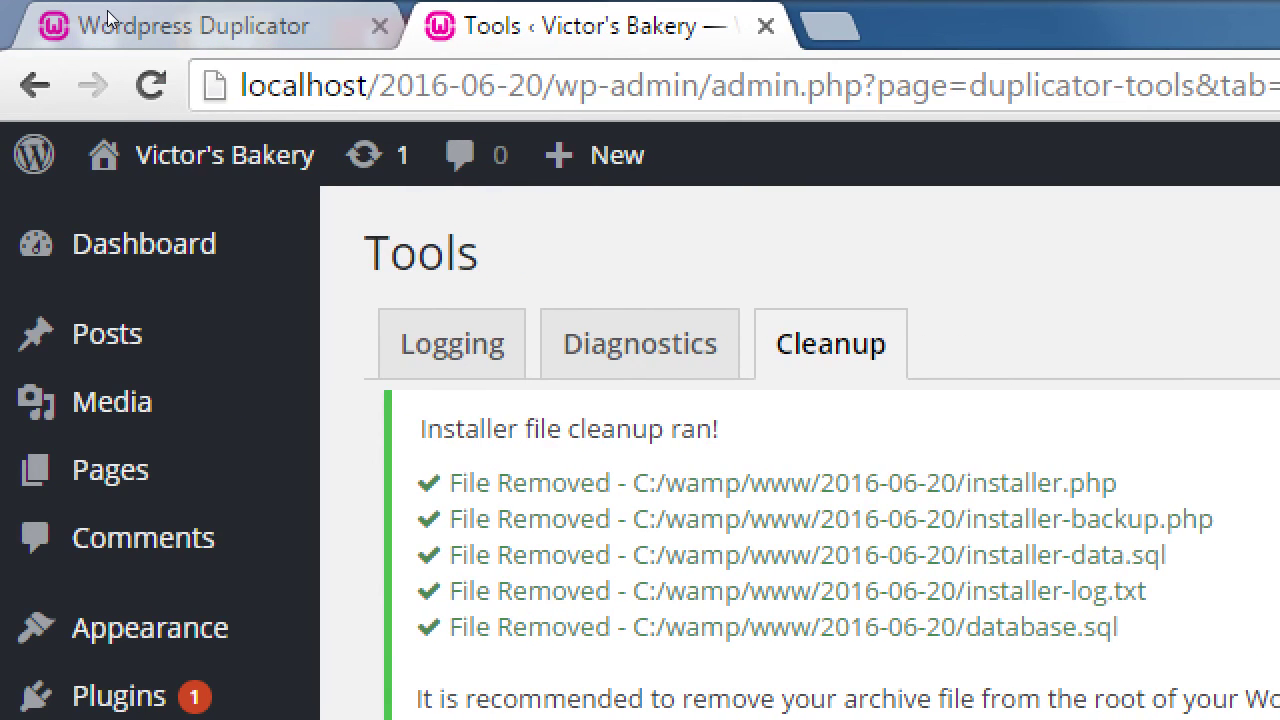
middle_click(193, 22)
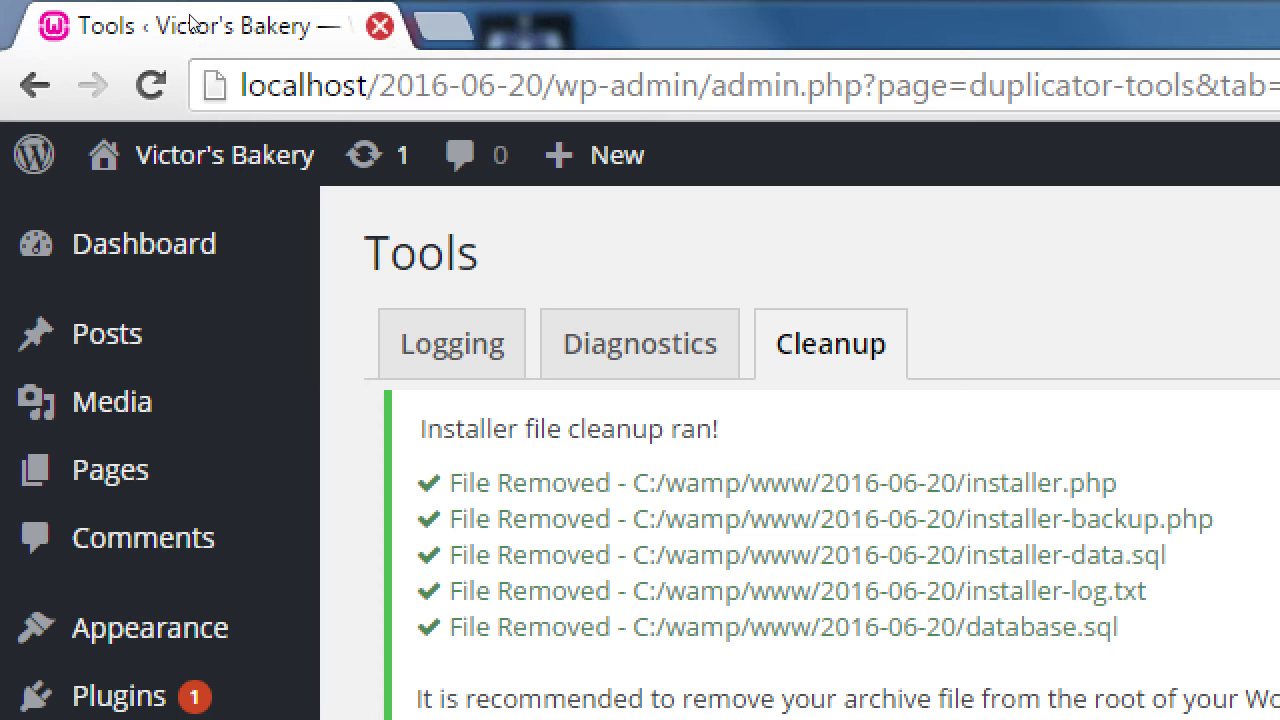
left_click(100, 120)
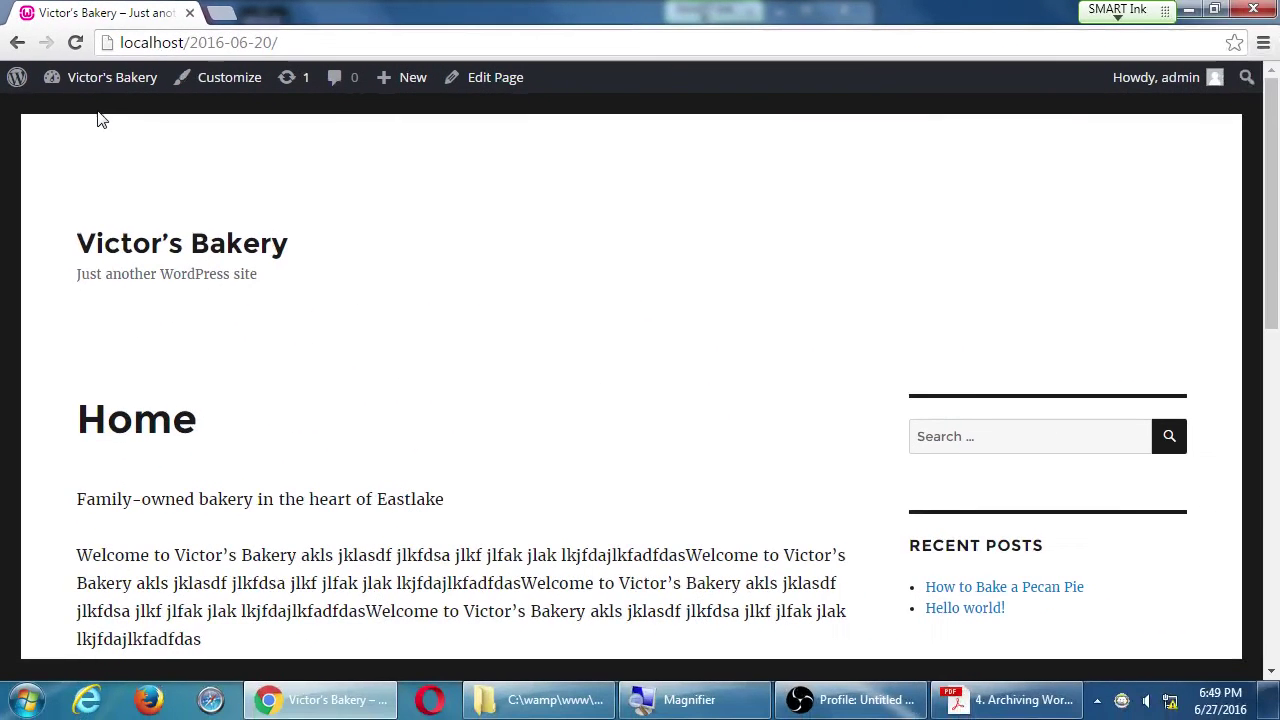
Step: Check the resurrected site's home page, including its content and sidebar widgets
scroll(517, 349, "down", 8)
scroll(497, 376, "up", 4)
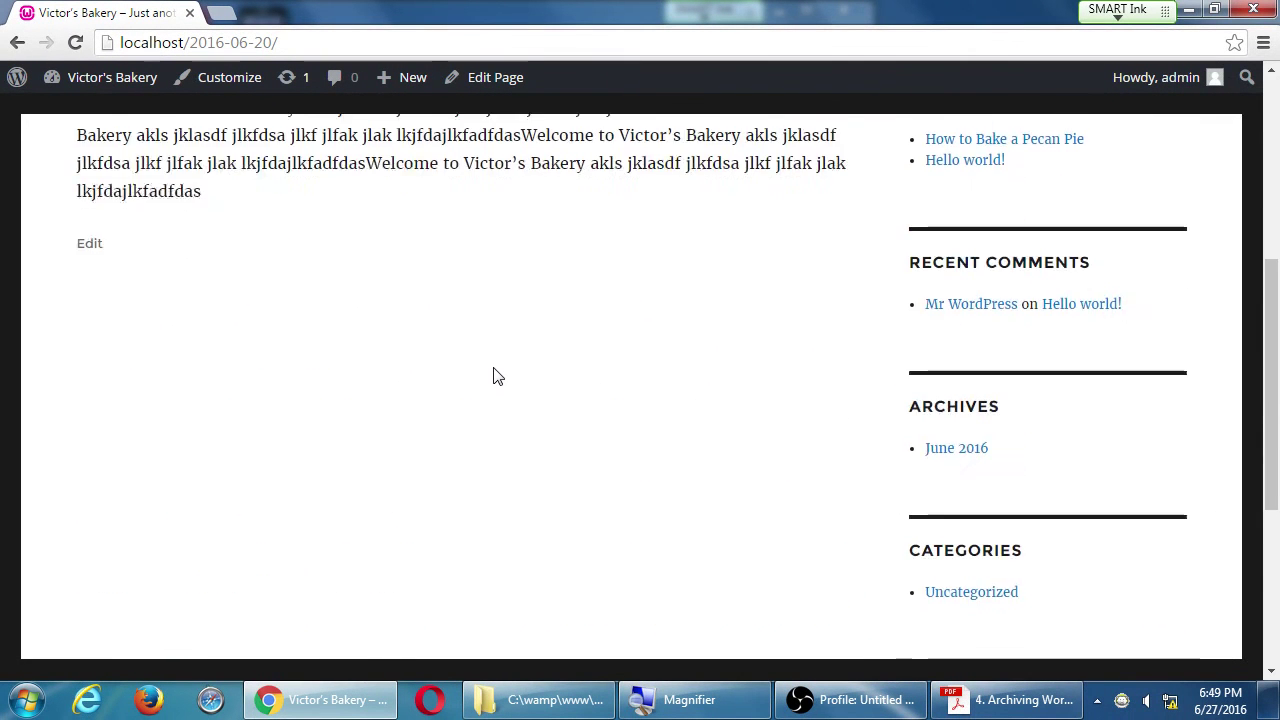
scroll(497, 376, "up", 5)
scroll(494, 337, "down", 3)
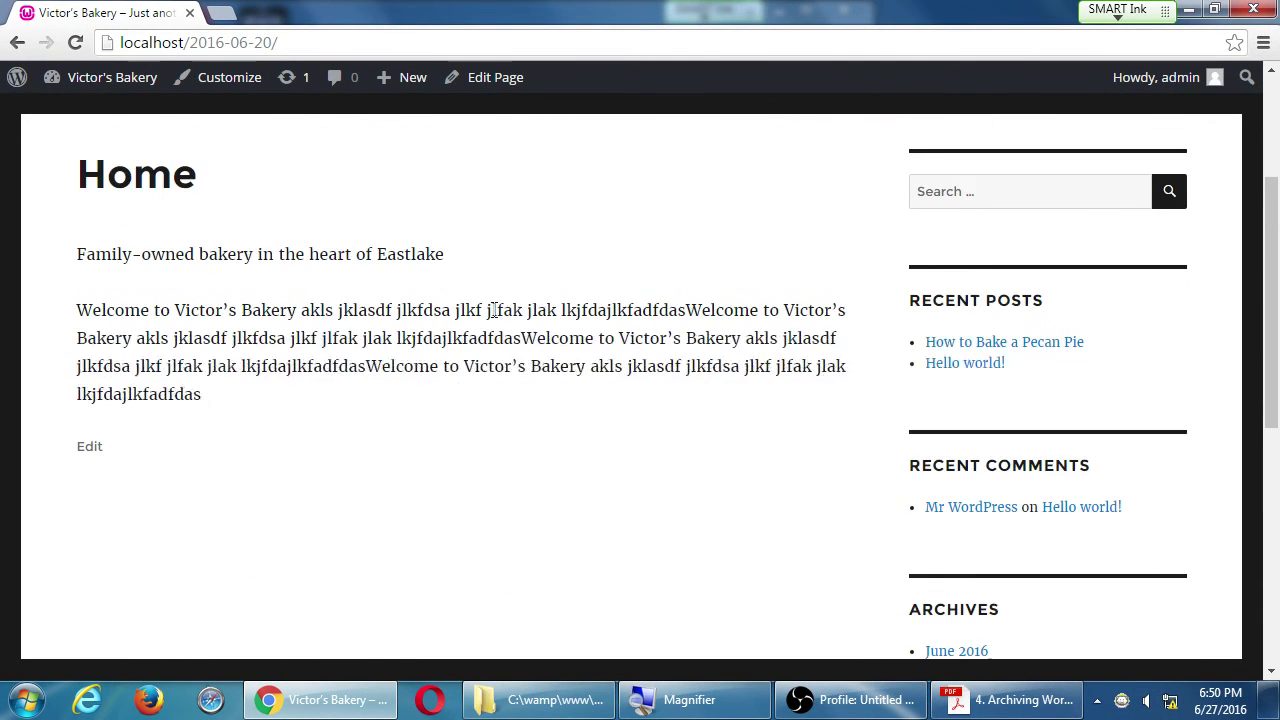
scroll(494, 312, "up", 3)
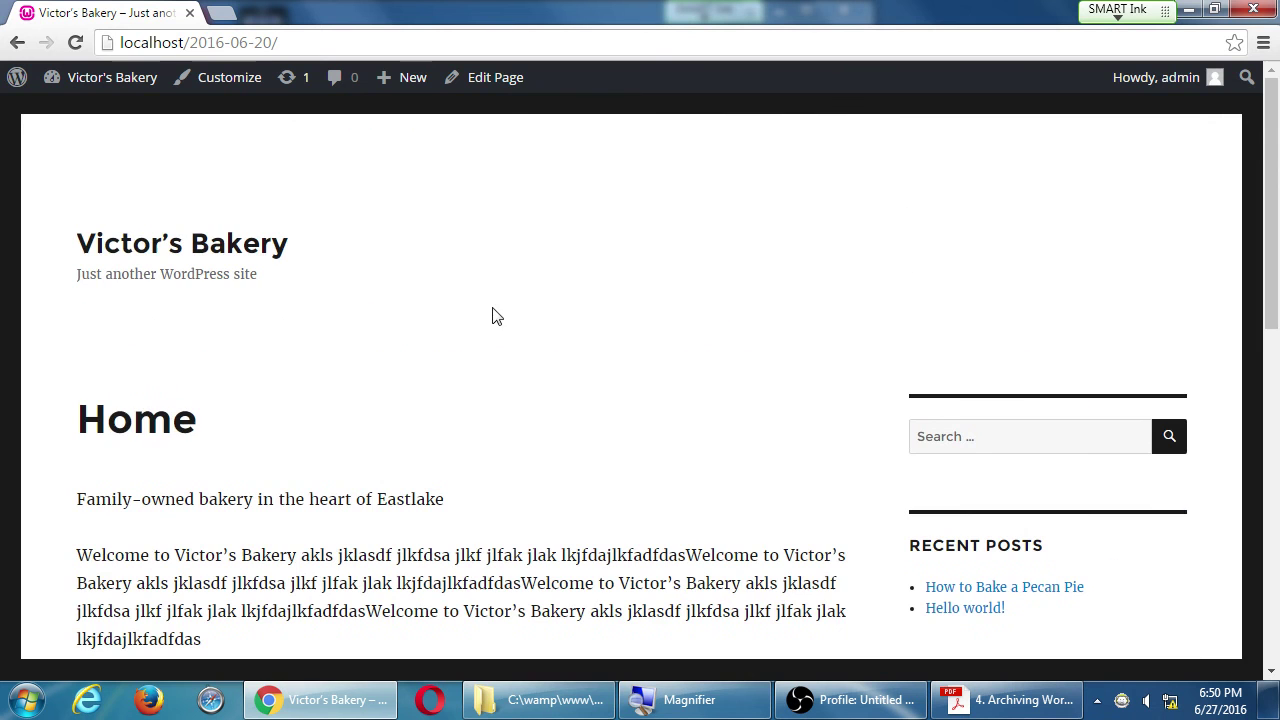
Step: Switch to the folder window and open the WordPress I course folder on the classroom data (Z:) drive
left_click(577, 708)
left_click(390, 47)
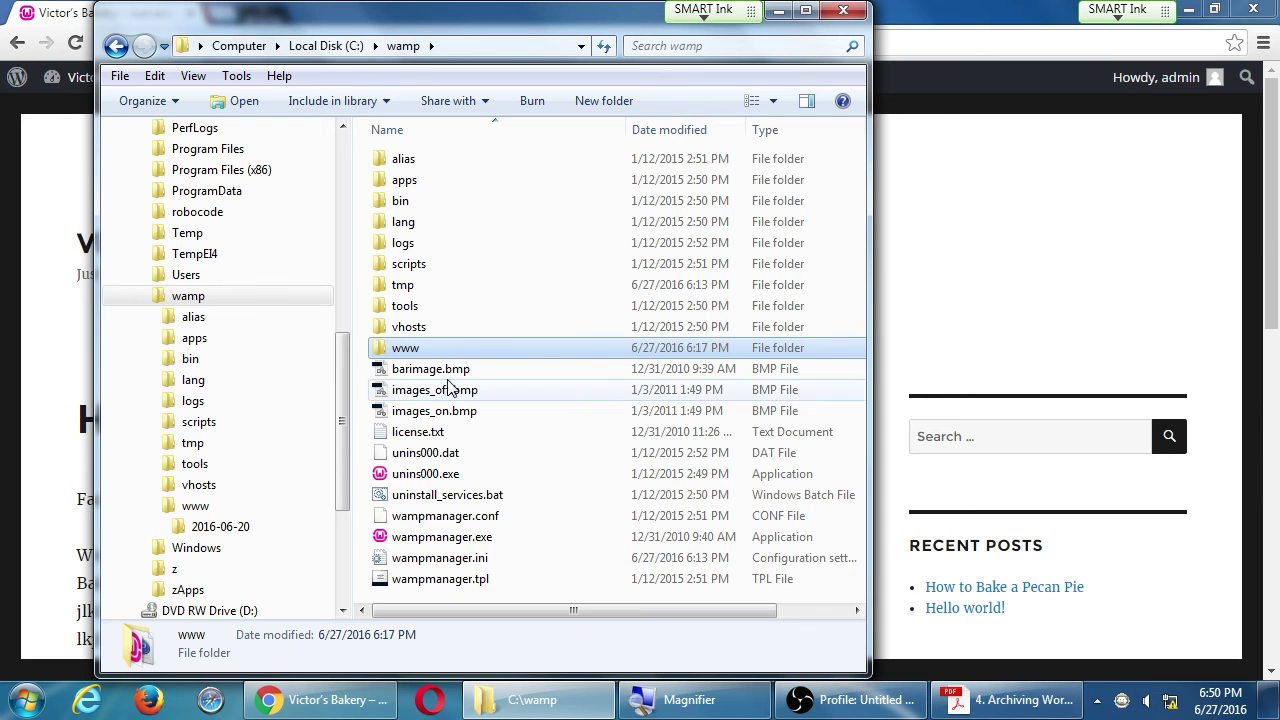
left_click(326, 50)
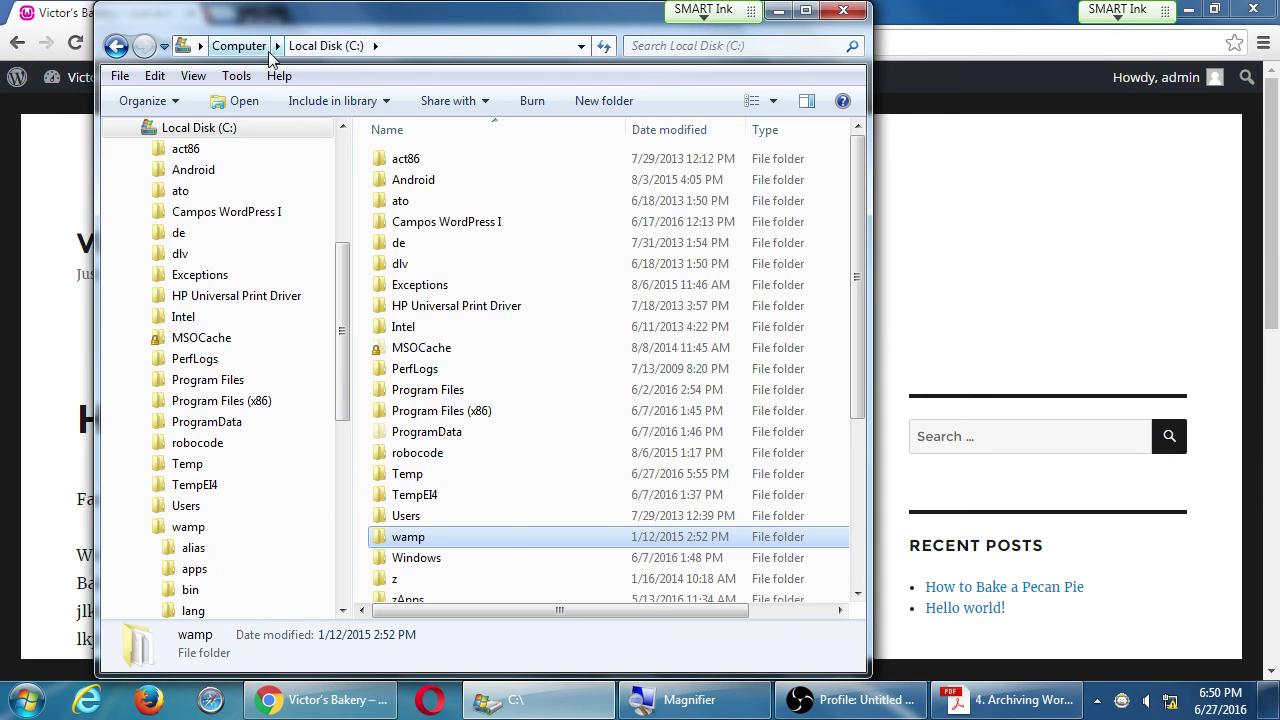
left_click(239, 46)
left_click(435, 505)
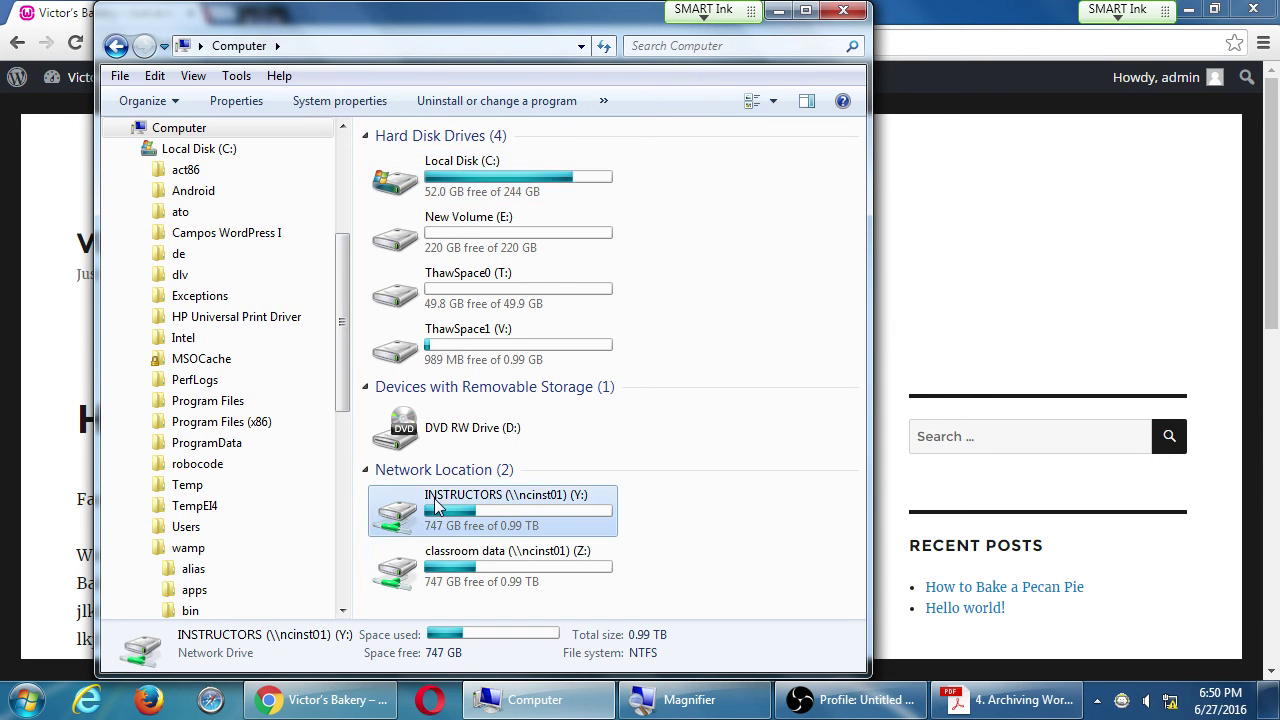
double_click(460, 565)
left_click(500, 369)
type("campos")
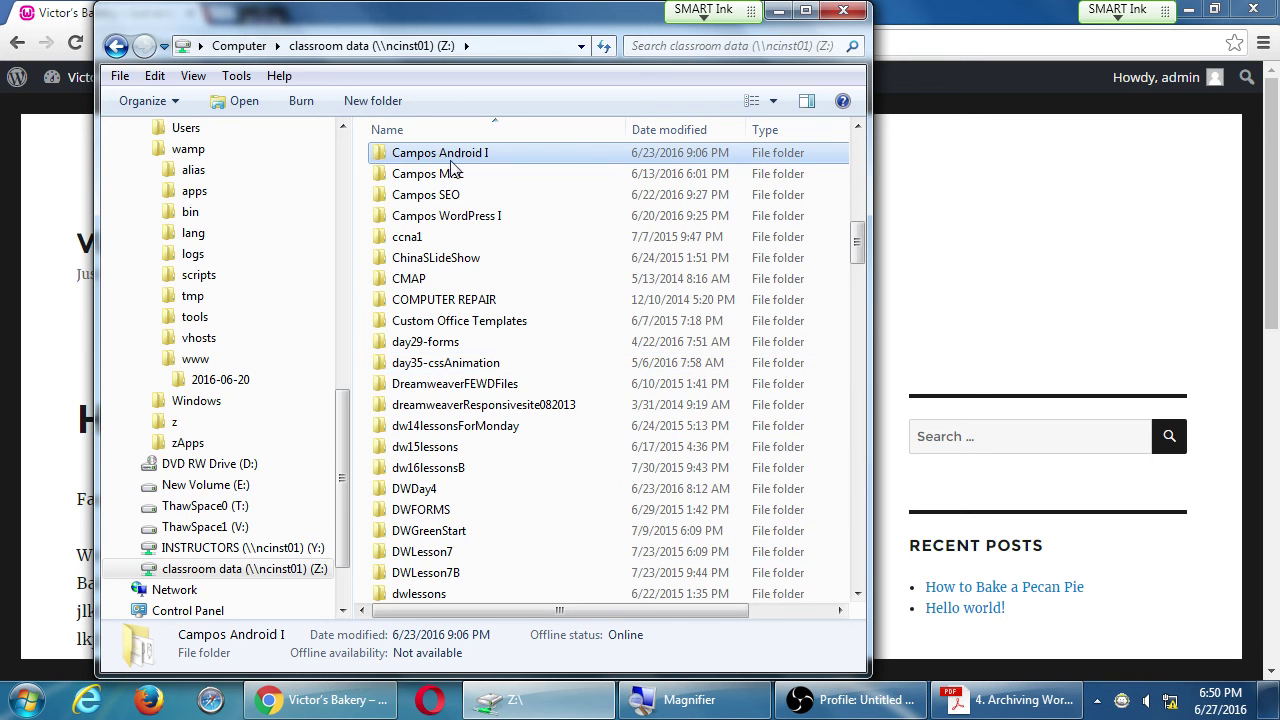
double_click(447, 215)
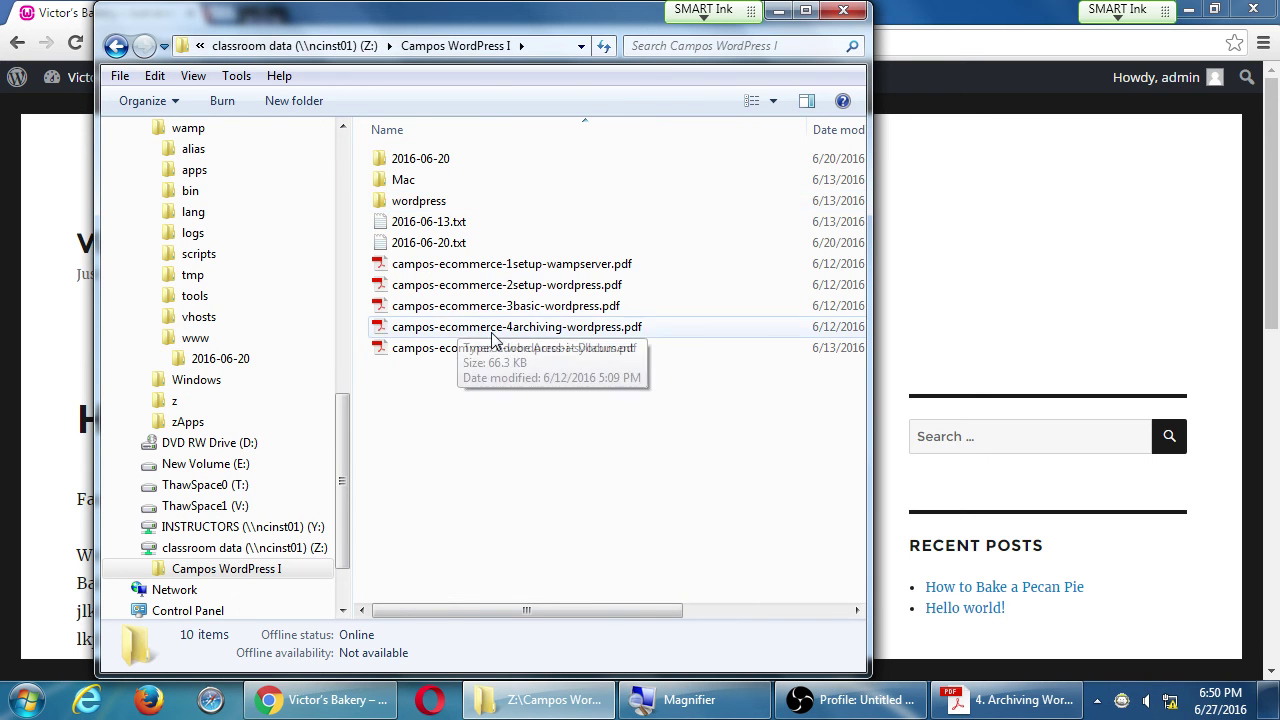
Step: Open the 4archiving-wordpress PDF, read its steps for resurrecting the site, and close the document
left_click(527, 330)
double_click(527, 330)
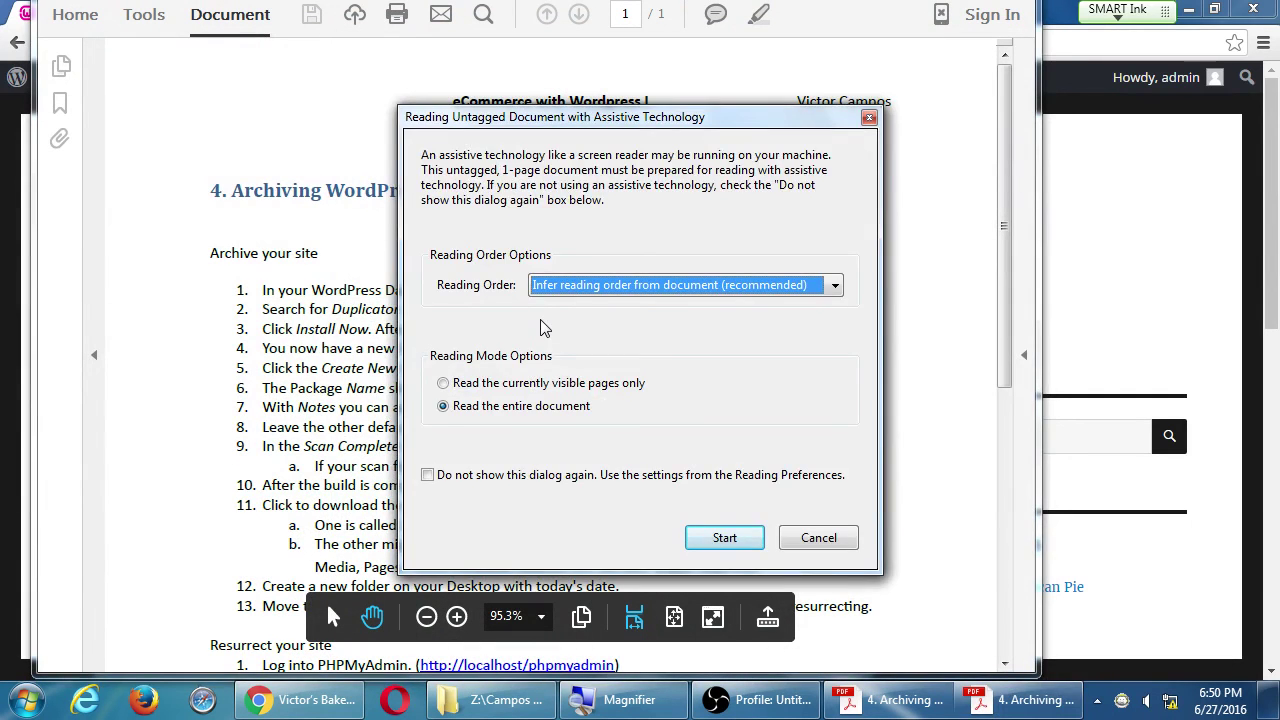
key("Return")
scroll(700, 300, "down", 5)
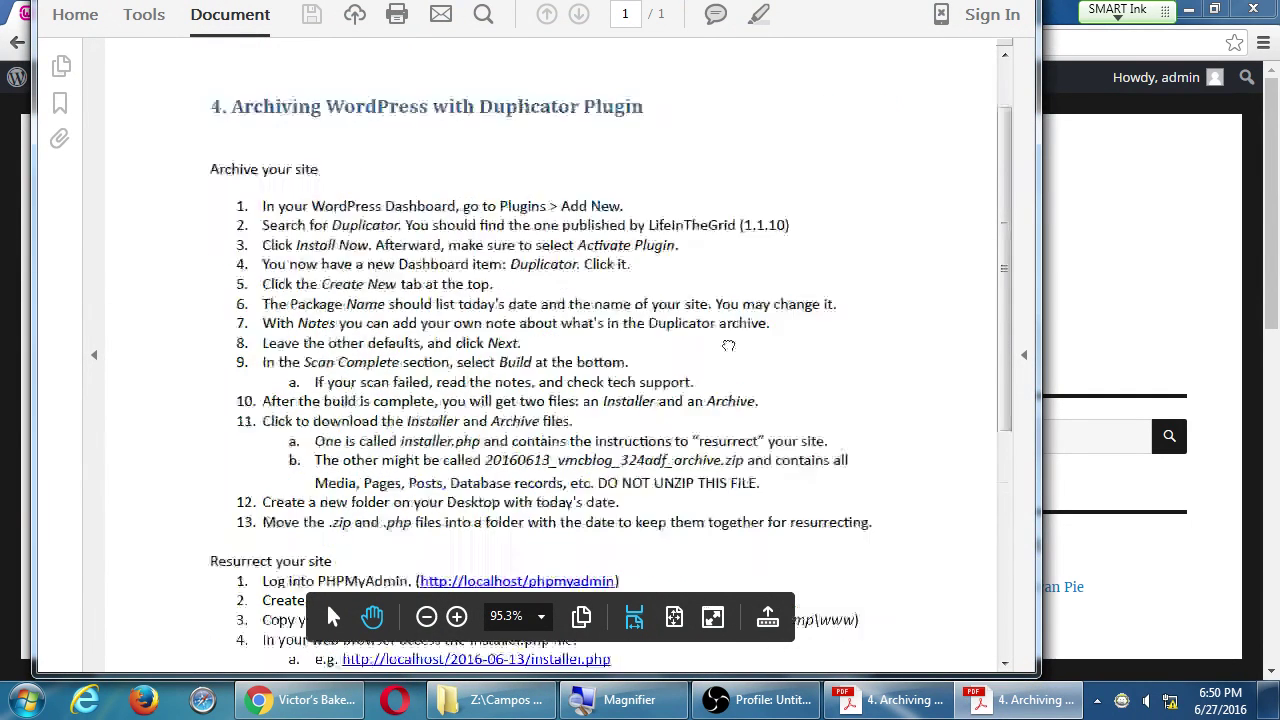
scroll(748, 272, "down", 3)
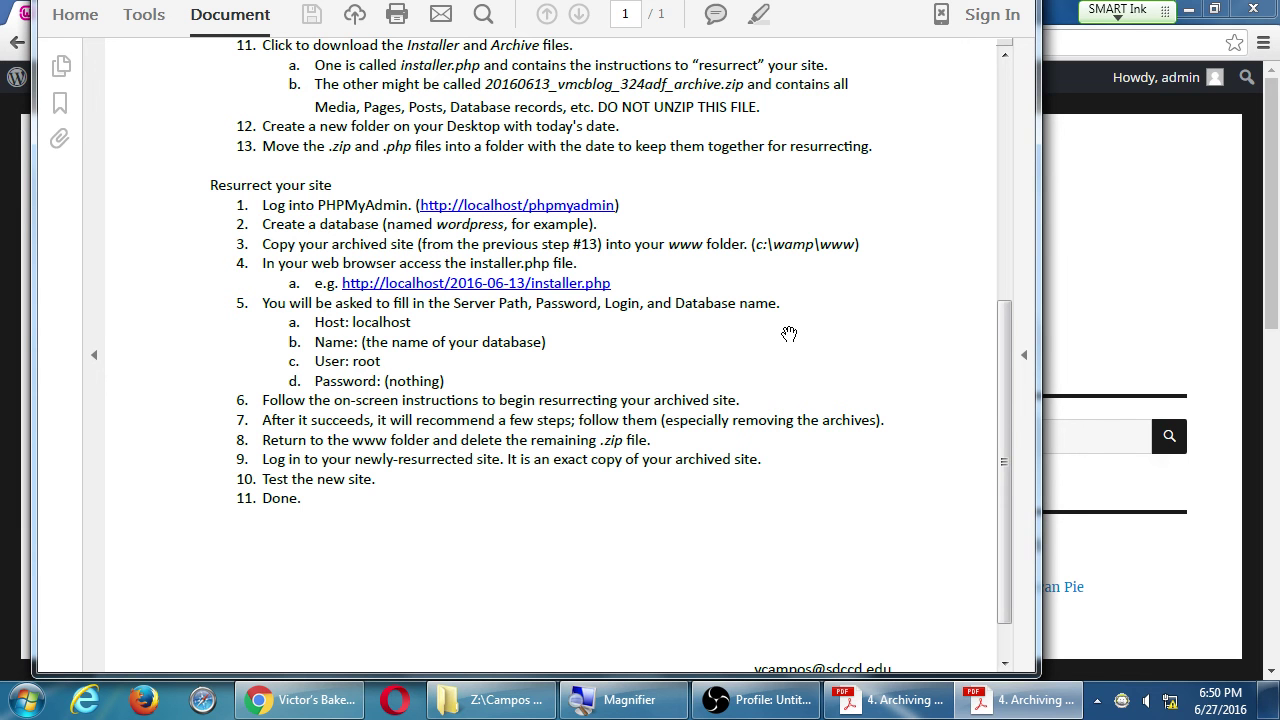
key("ctrl+w")
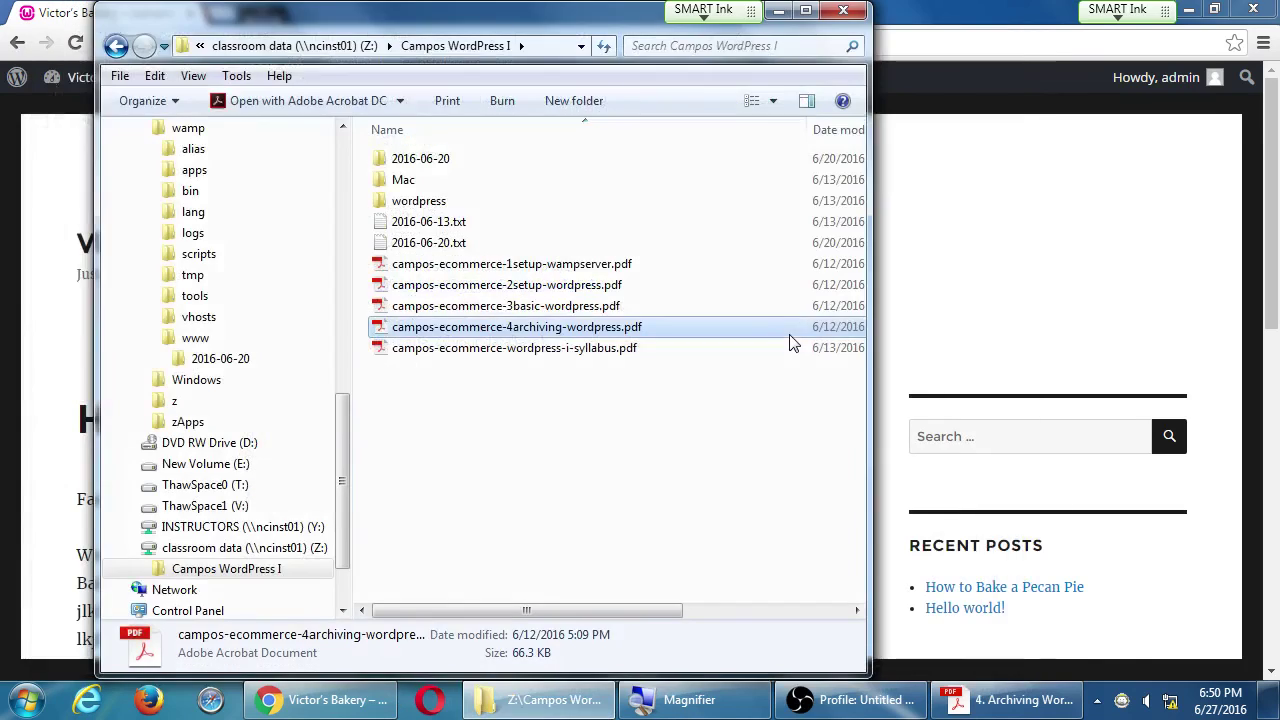
Step: Open the wordpress-i-syllabus PDF, review its Course Calendar of Assignments on page 2, and close the document
double_click(608, 348)
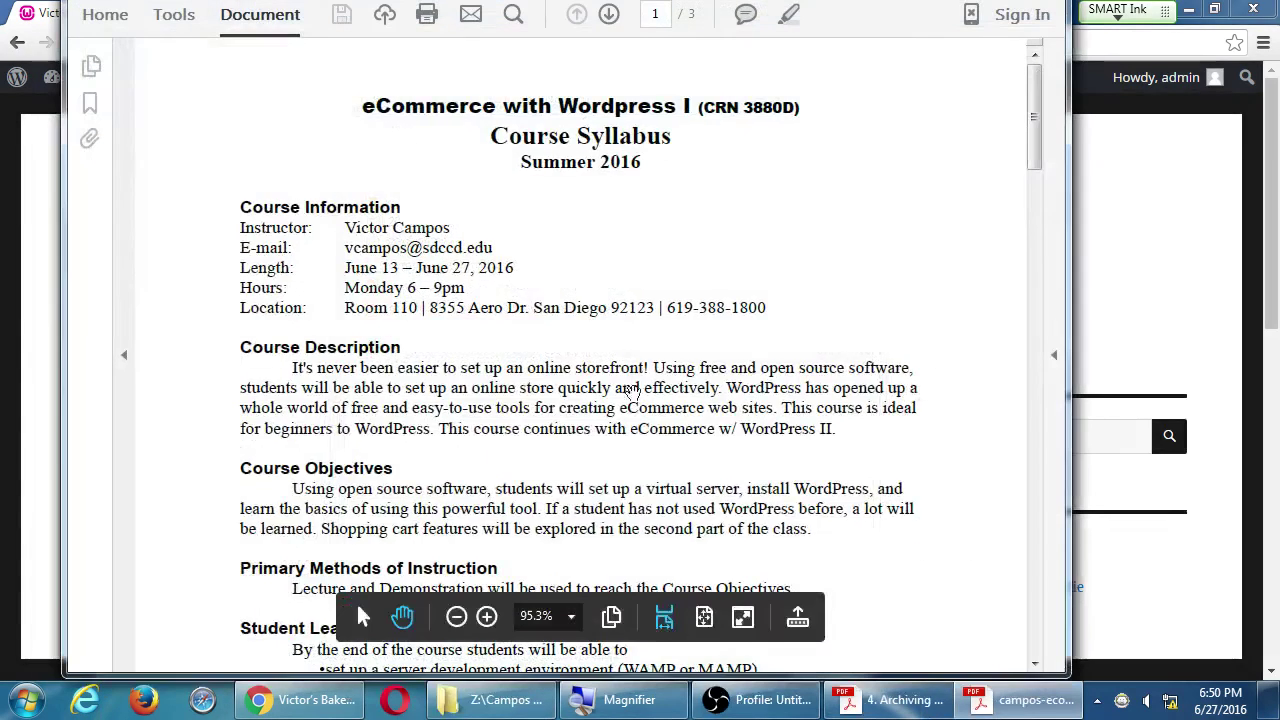
scroll(857, 217, "down", 5)
scroll(853, 215, "down", 20)
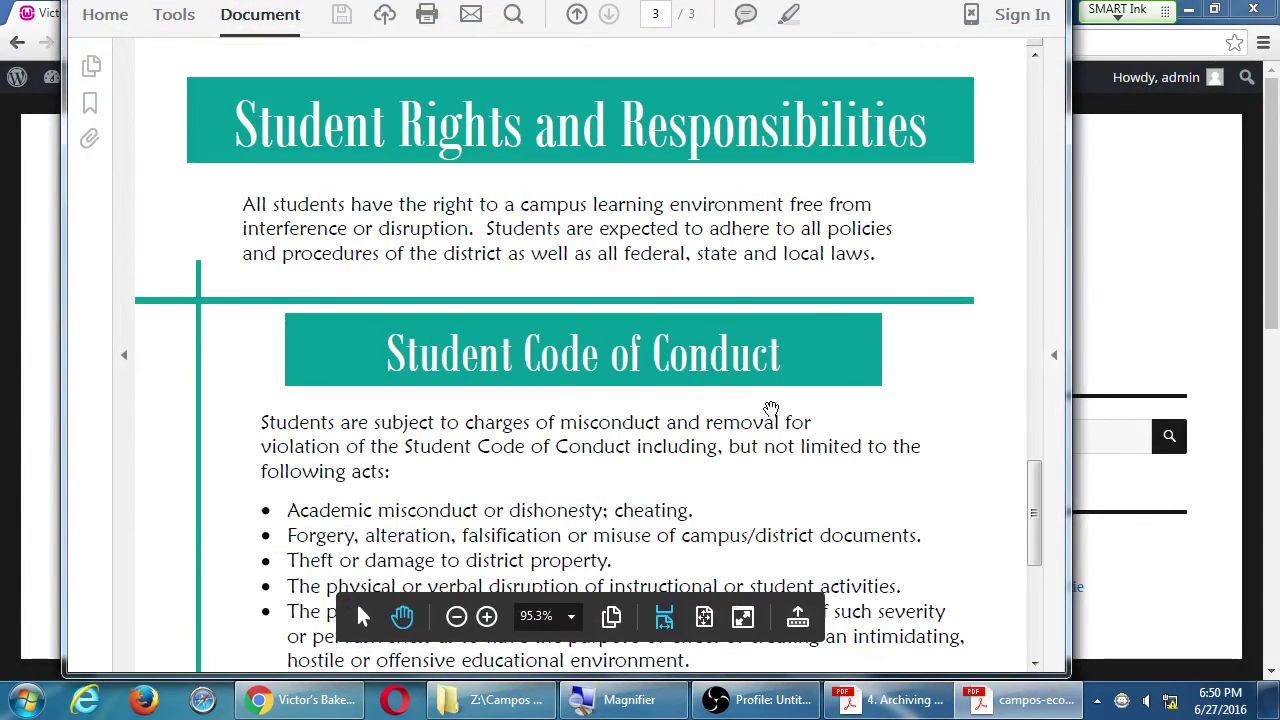
scroll(766, 400, "up", 10)
scroll(768, 319, "up", 10)
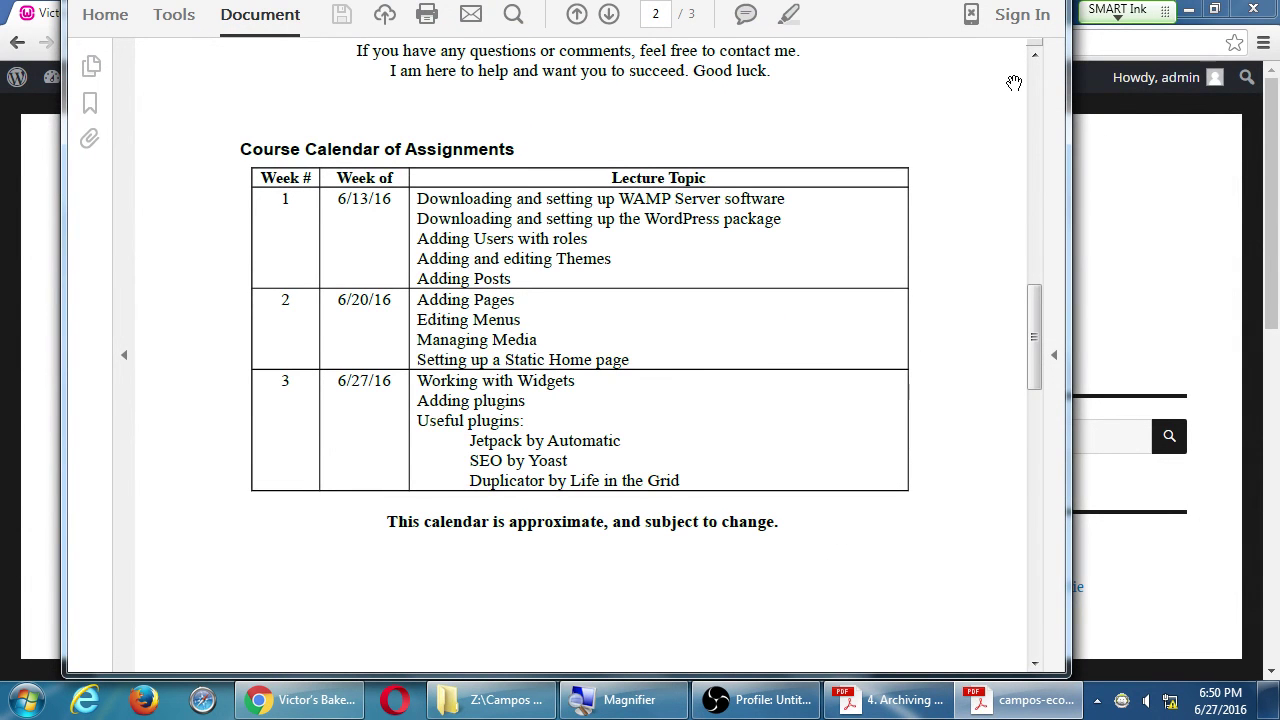
key("ctrl+q")
Step: Return to the browser and look over the Victor's Bakery home page from its header to its footer
left_click(925, 150)
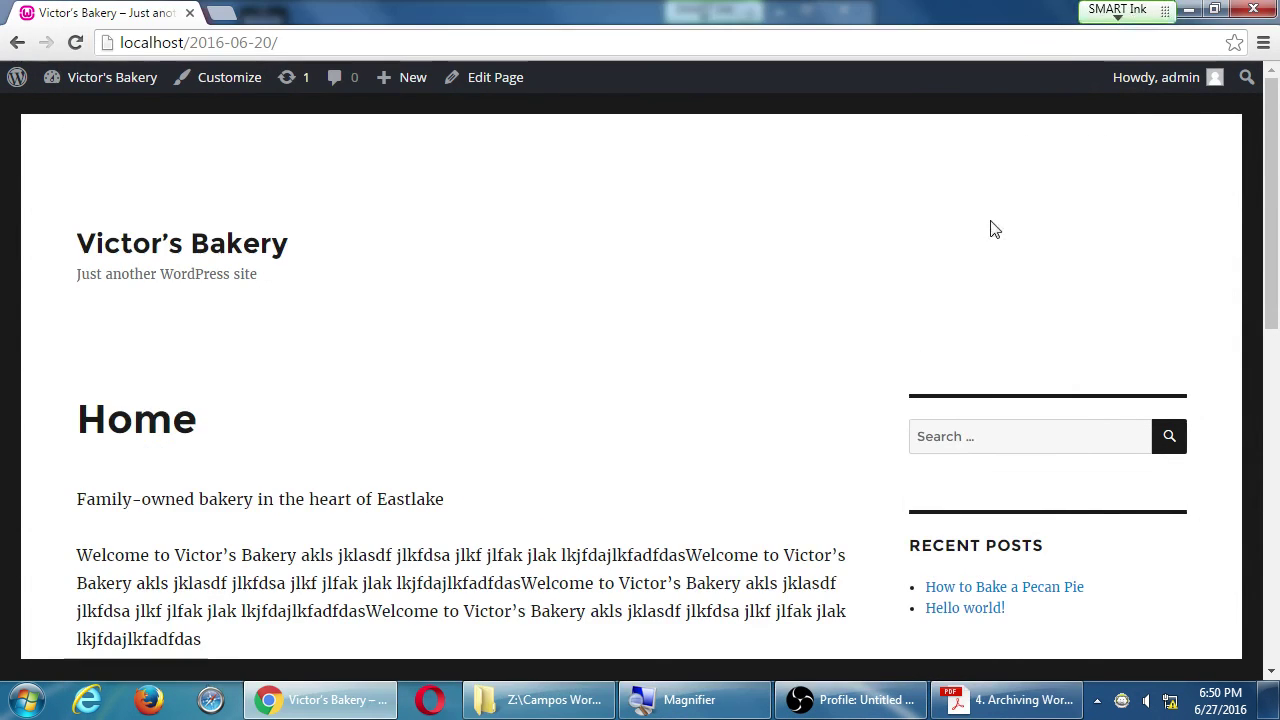
scroll(1060, 256, "down", 8)
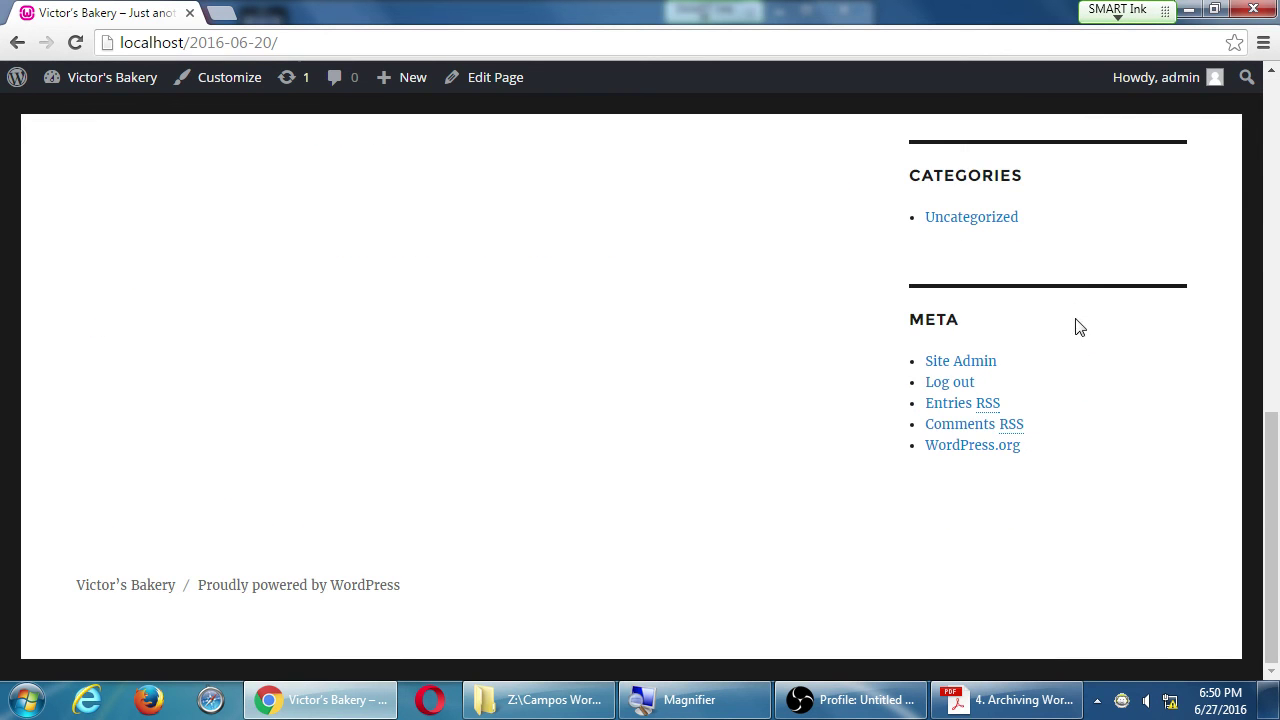
scroll(1077, 326, "up", 8)
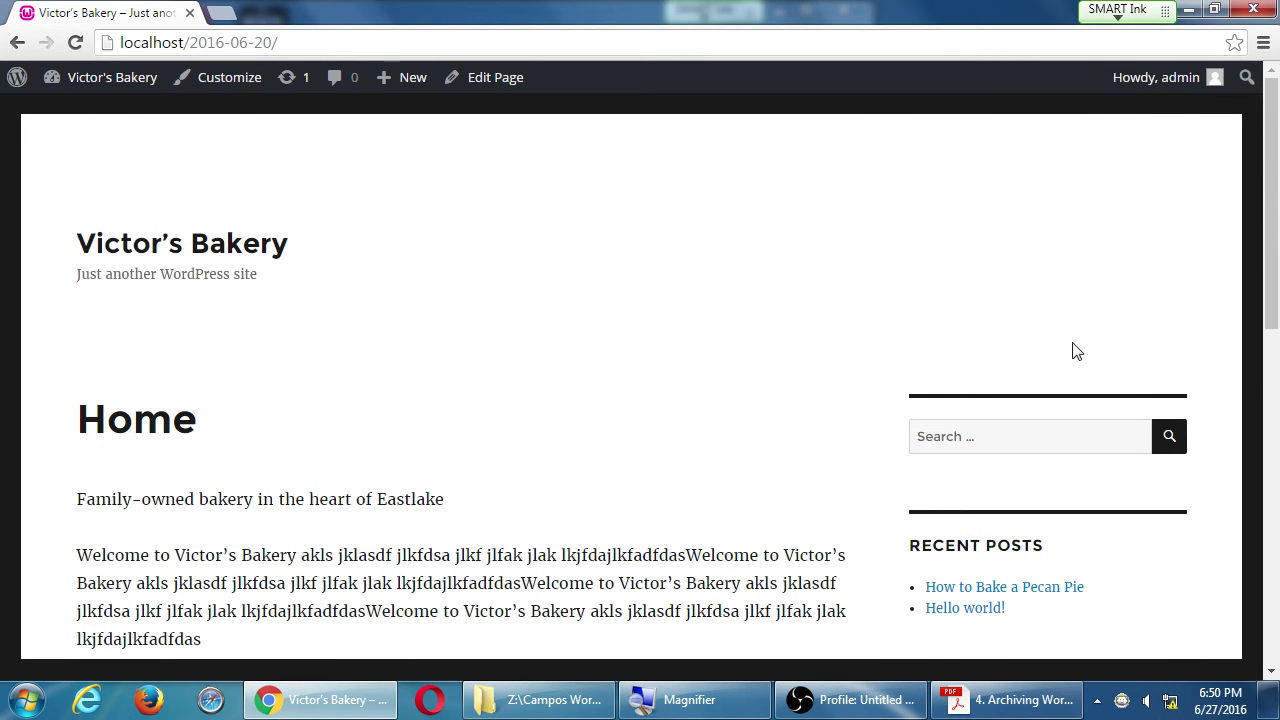